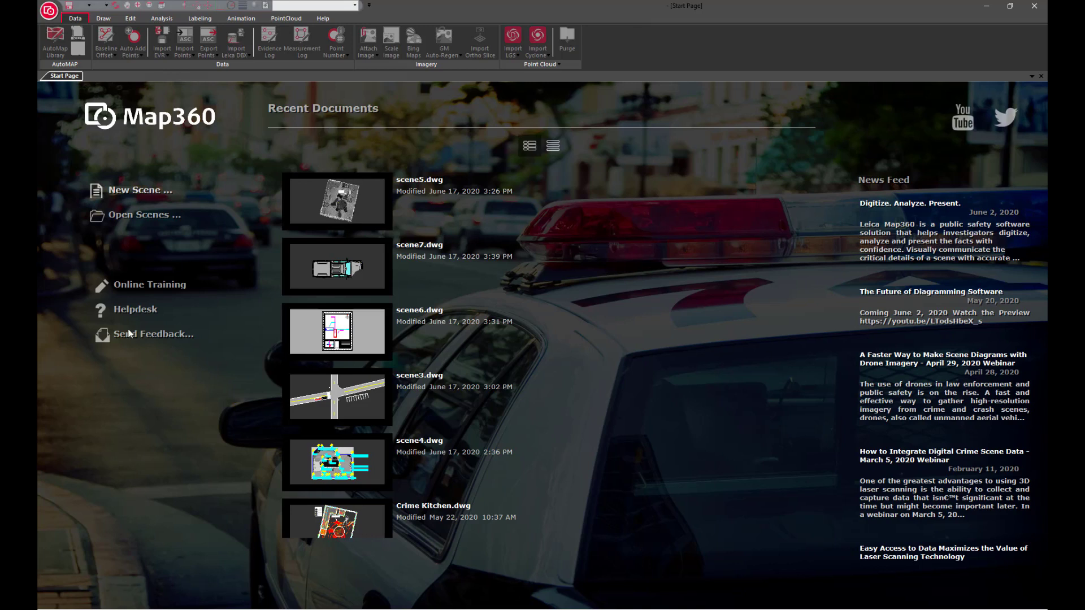
Step: Create a new scene named Demo1 in metres, with its own scene folder
left_click(148, 195)
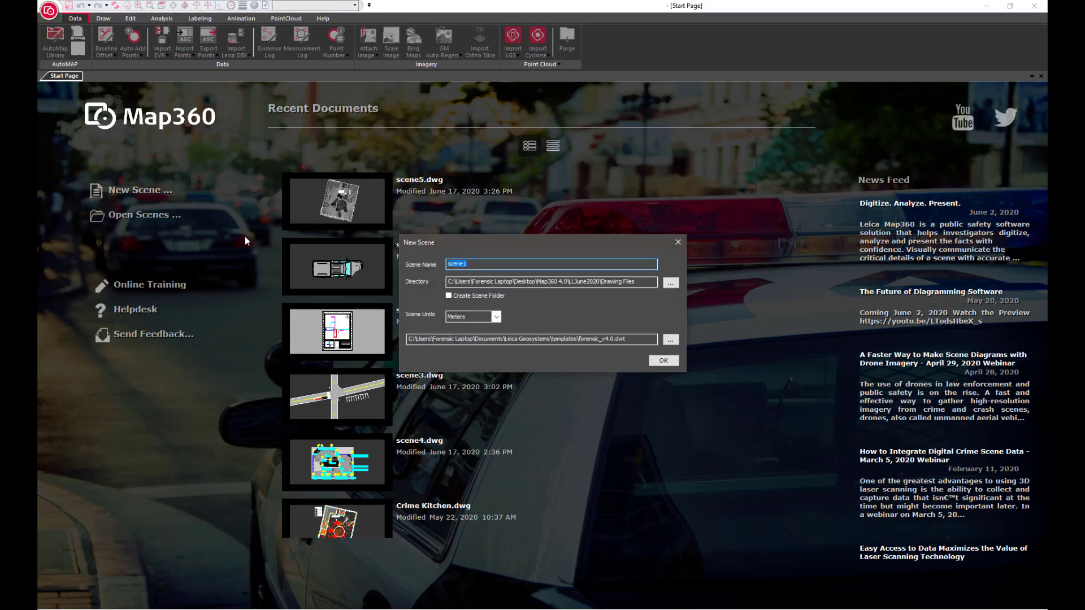
type("Demo1")
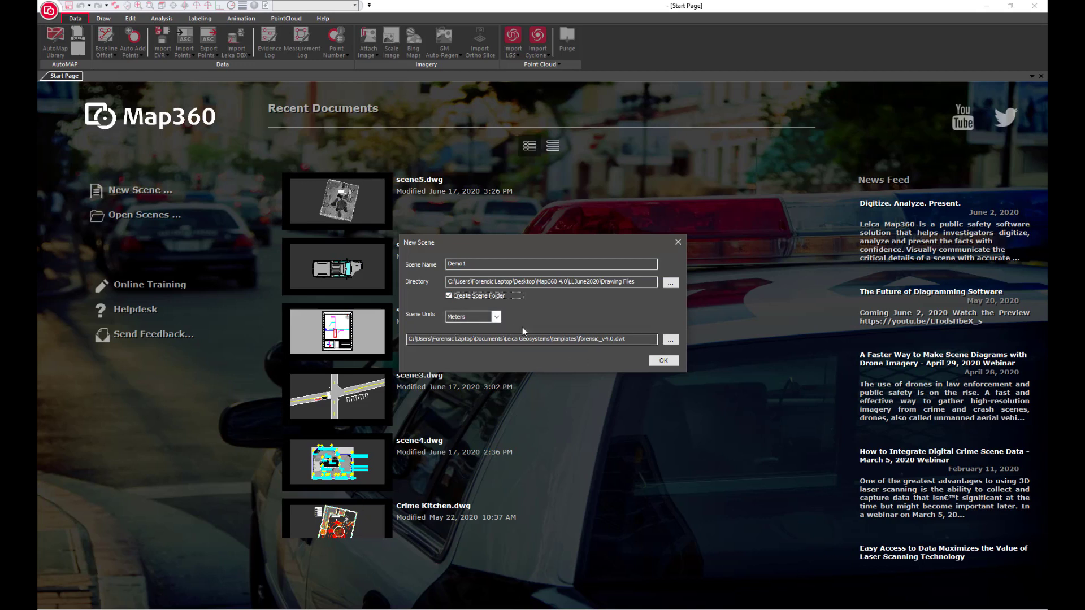
left_click(672, 366)
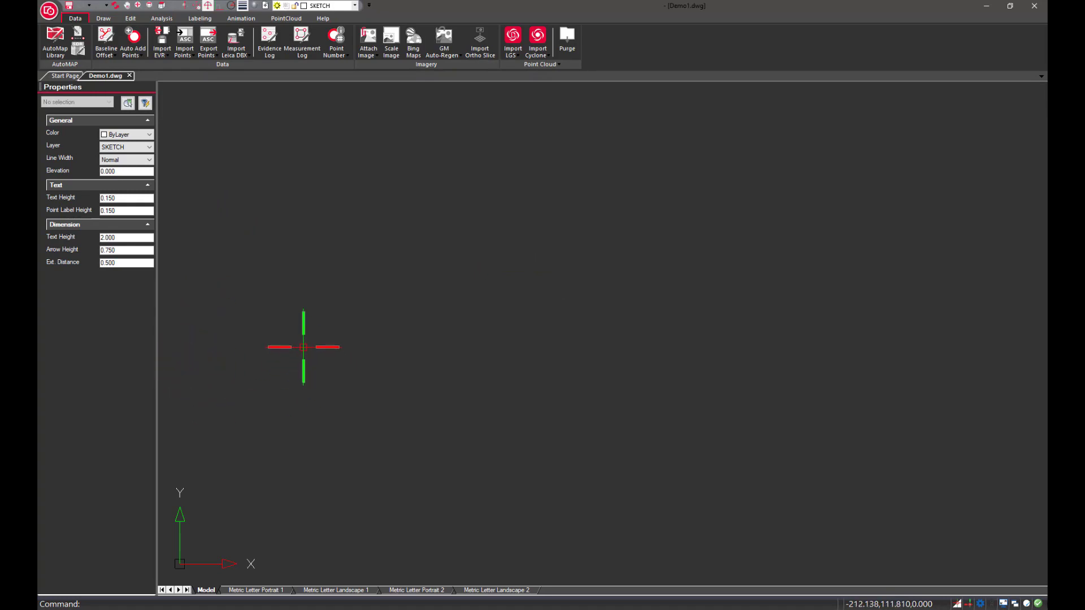
Step: Insert a 4 Way Intersection centred in the drawing area
left_click(104, 19)
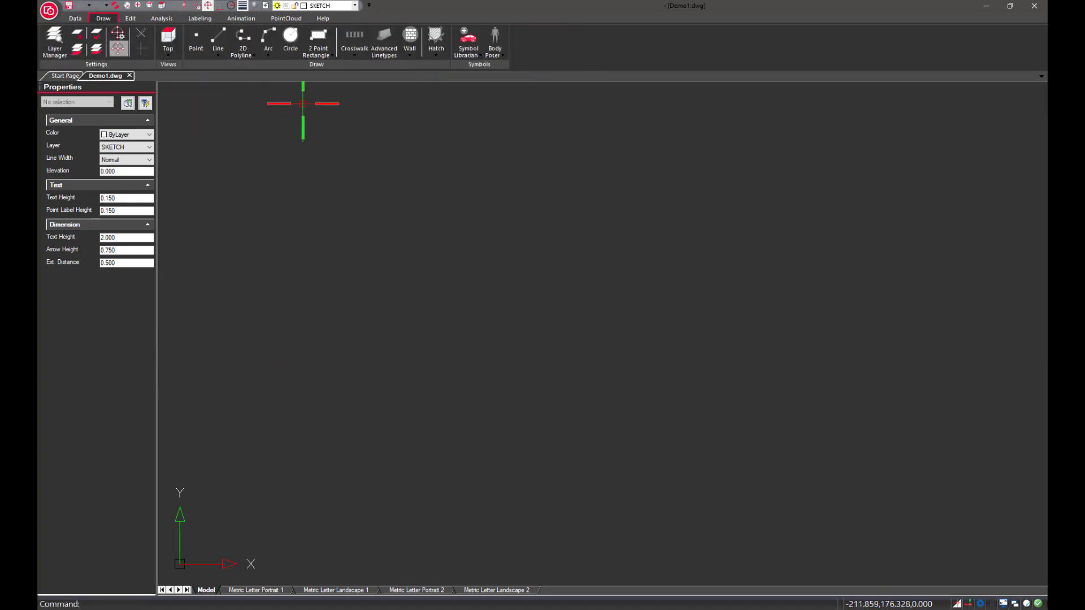
left_click(357, 56)
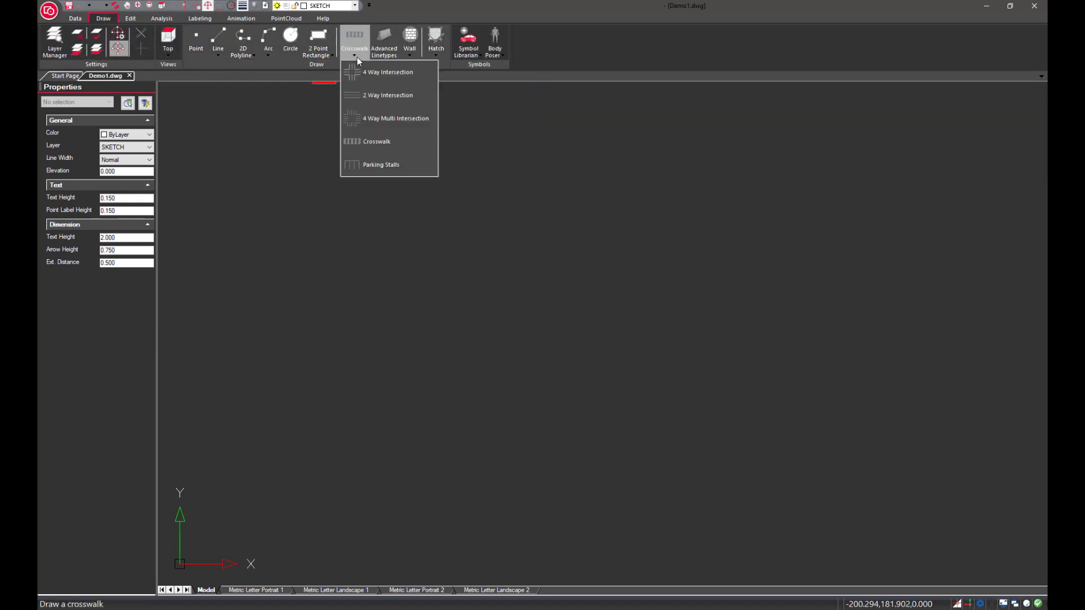
left_click(426, 76)
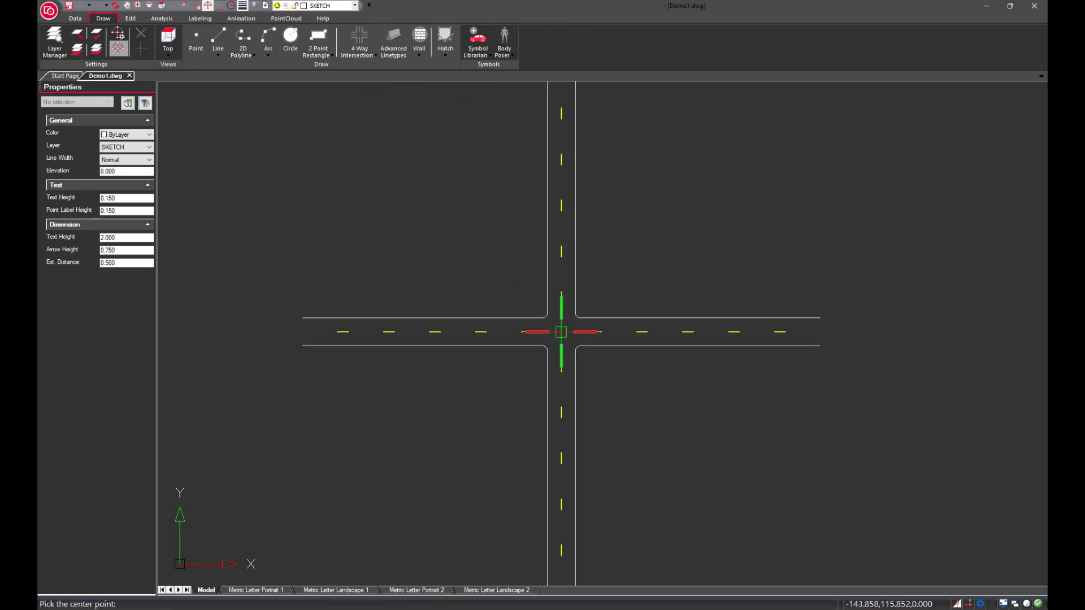
left_click(562, 331)
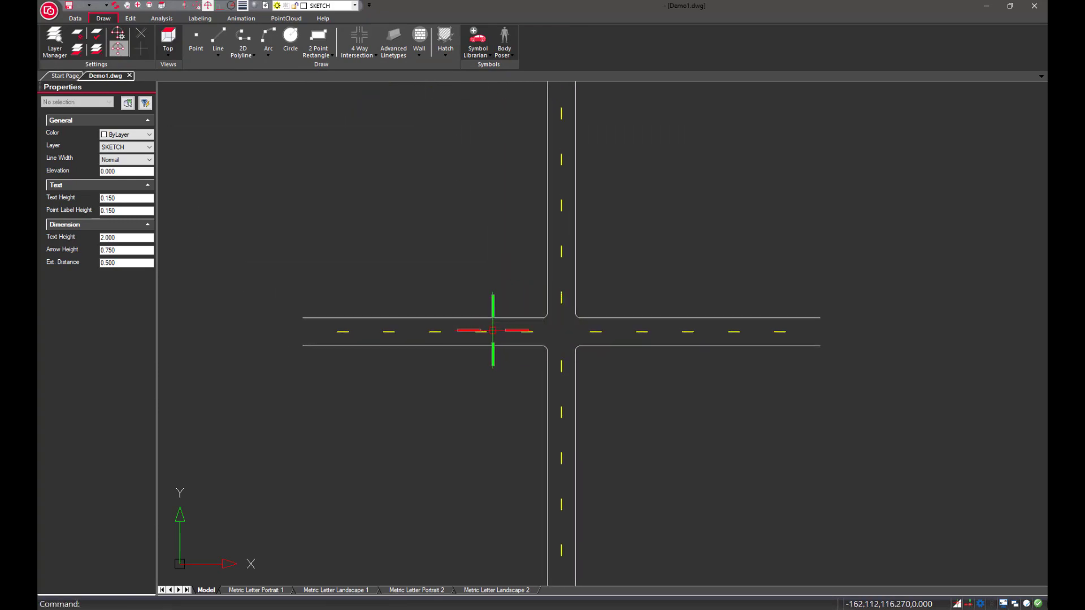
left_click(491, 328)
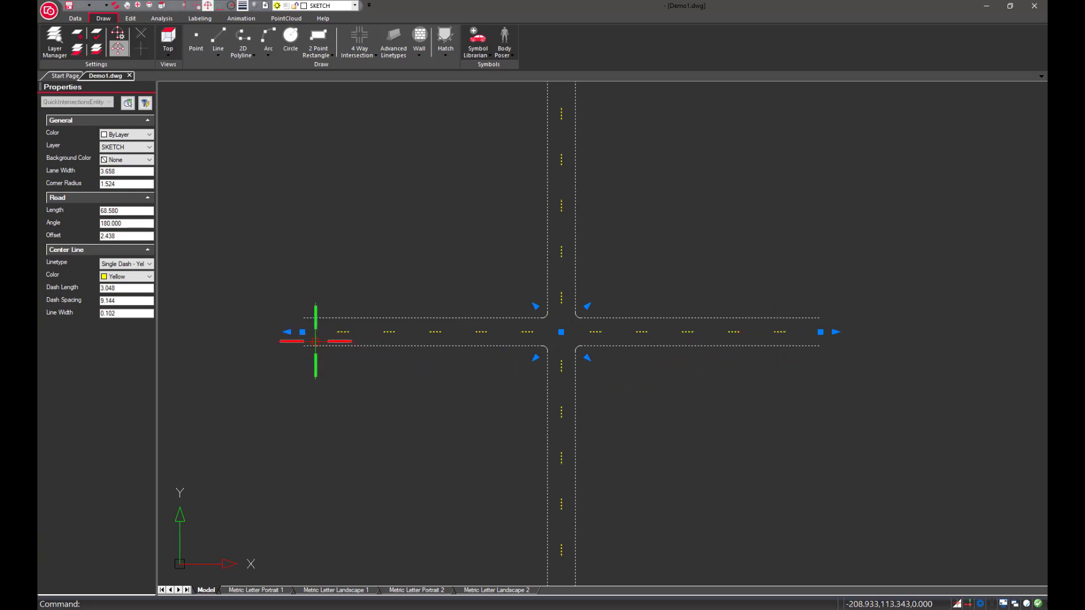
left_click(304, 331)
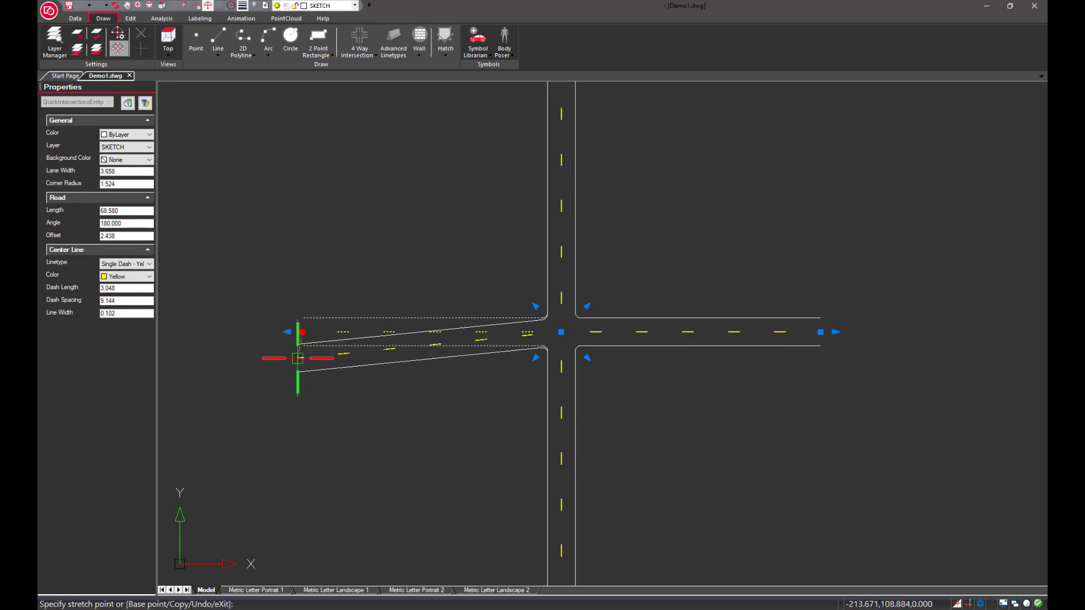
left_click(289, 332)
key("Escape")
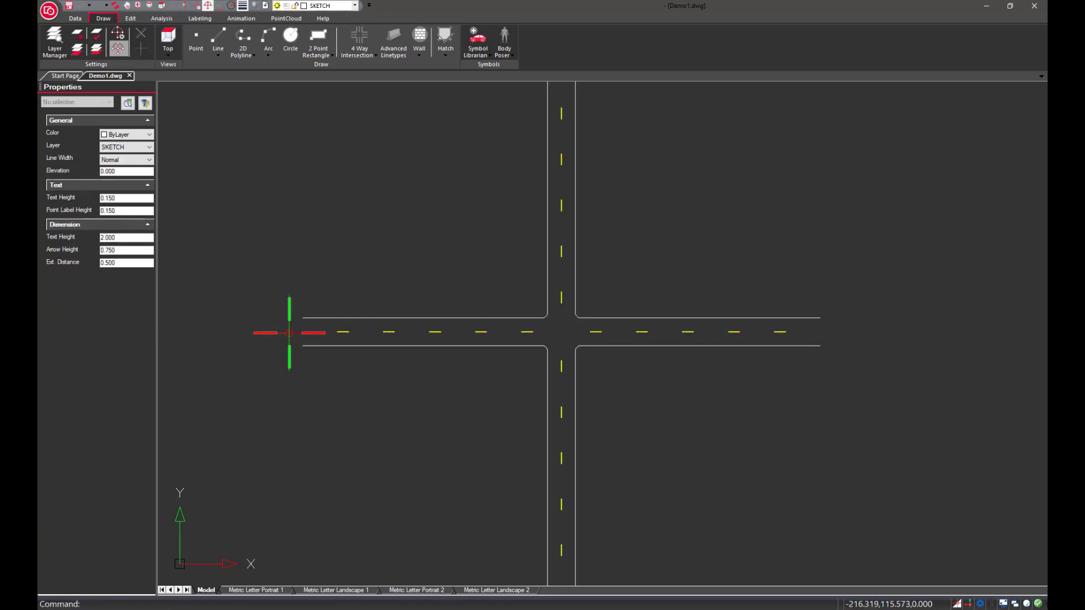
left_click(312, 318)
left_click(302, 332)
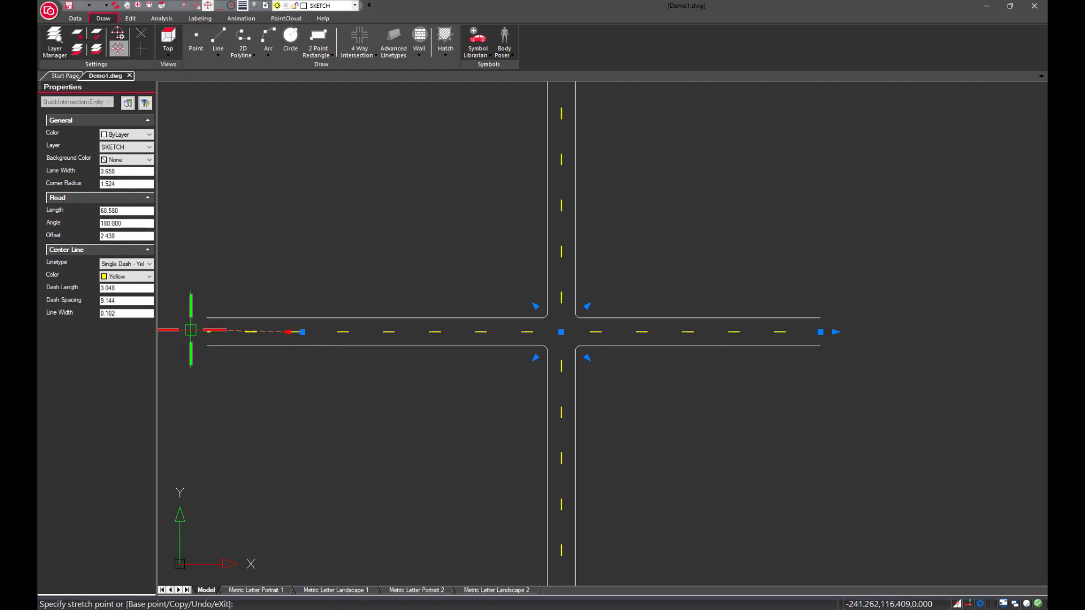
key("Escape")
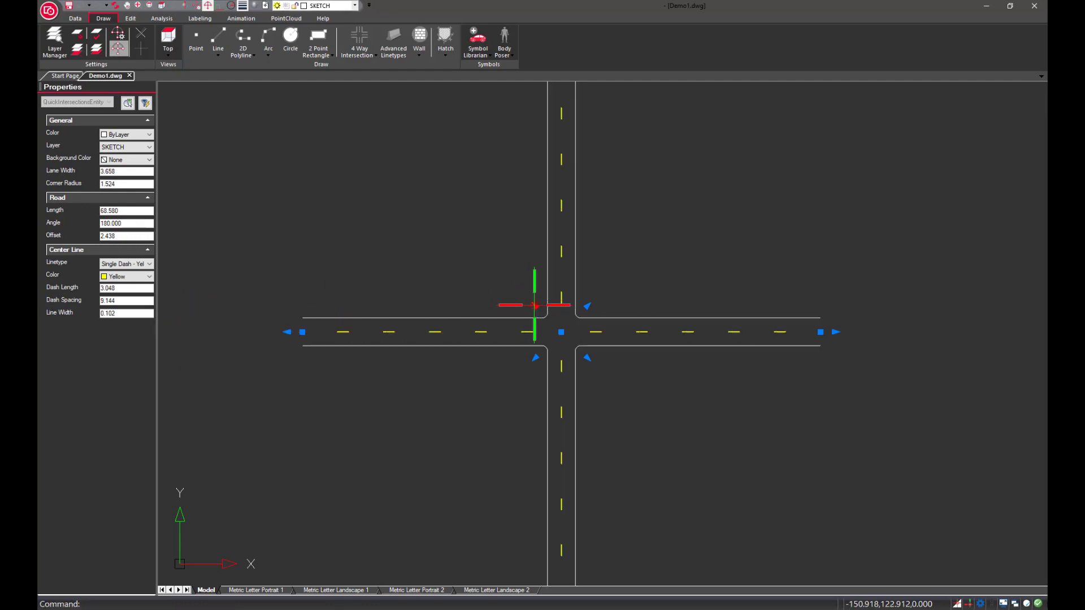
left_click(535, 306)
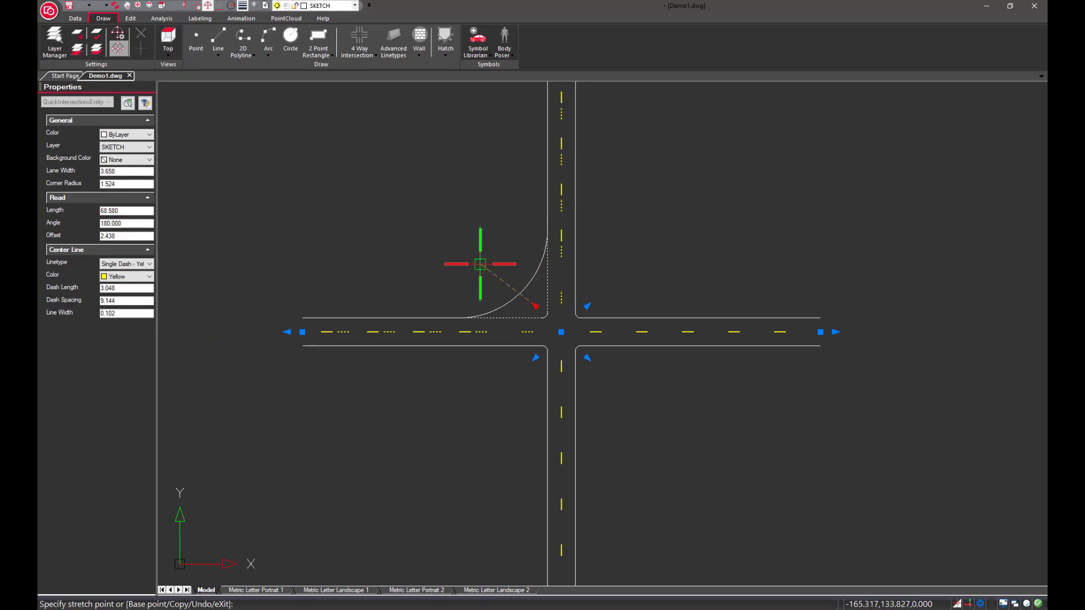
key("Escape")
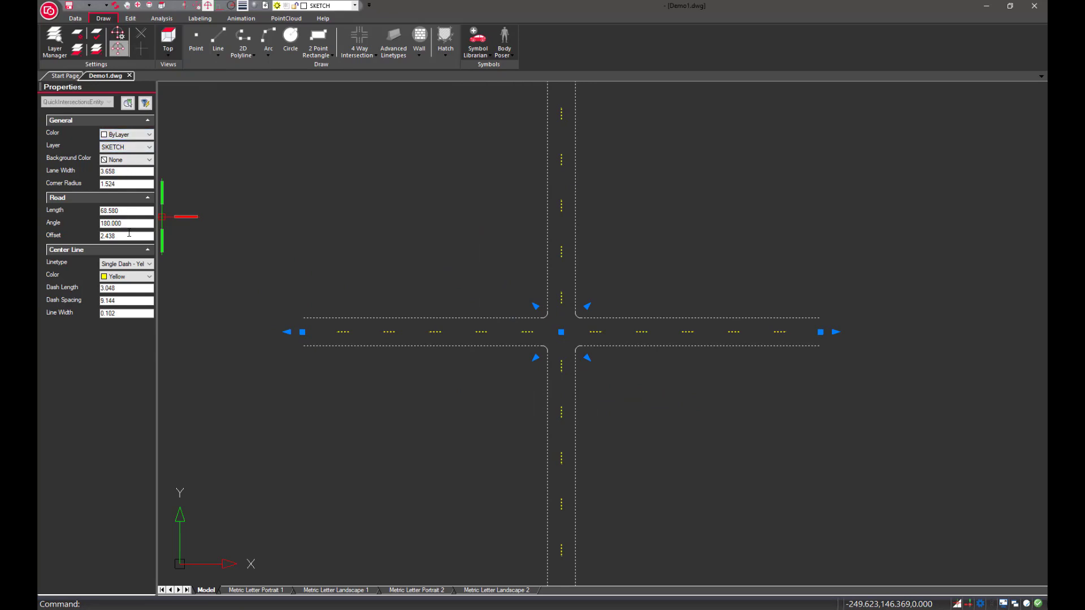
Step: Set the intersection's background to Color 252 and the centre lines of both horizontal road arms to Single Solid - Yellow
left_click(123, 160)
left_click(122, 221)
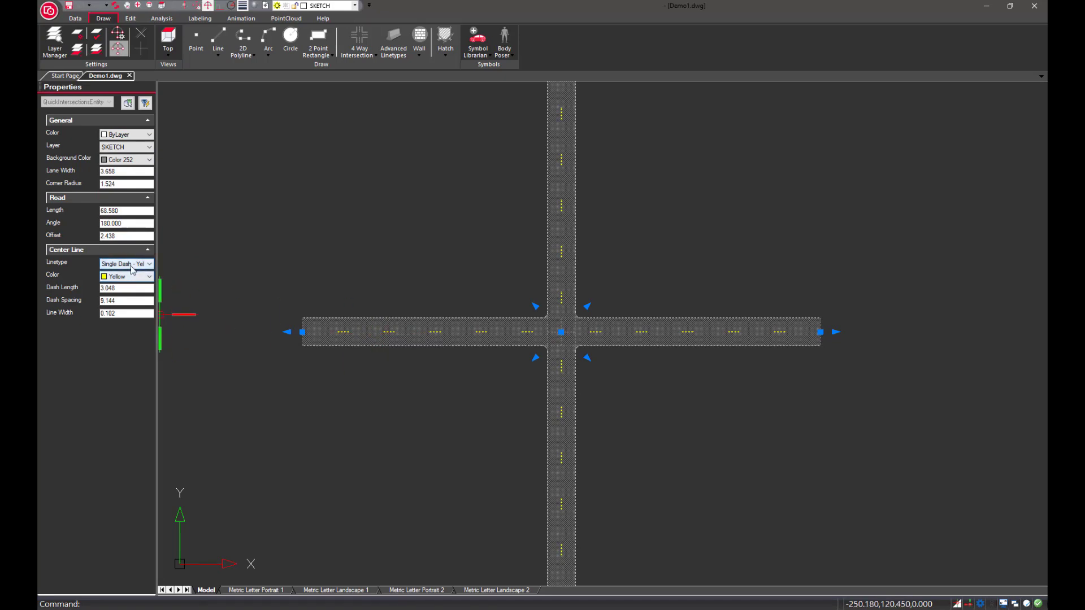
left_click(131, 265)
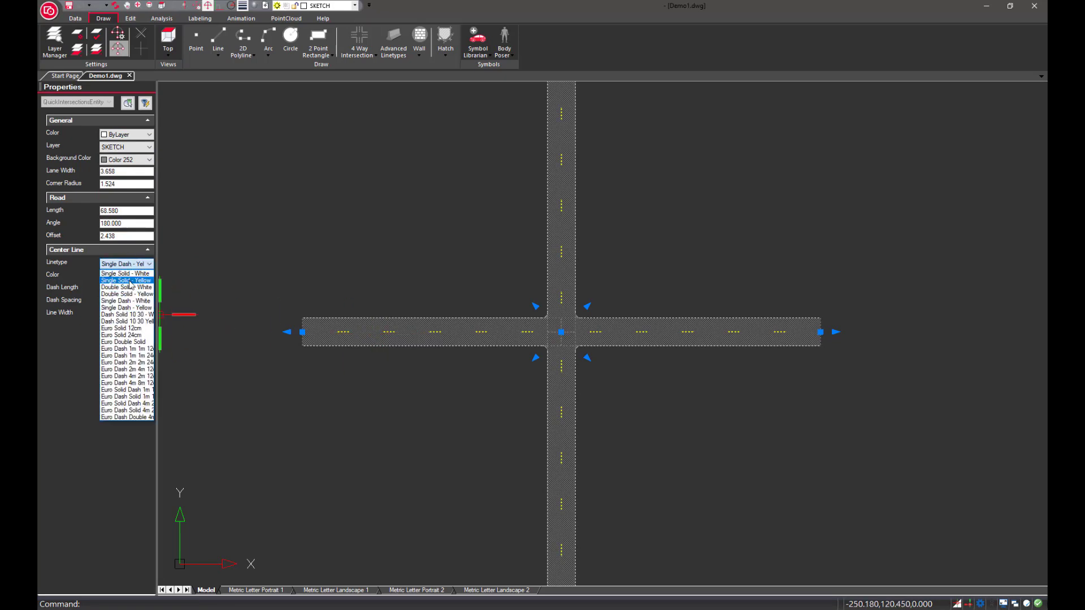
left_click(127, 280)
left_click(647, 332)
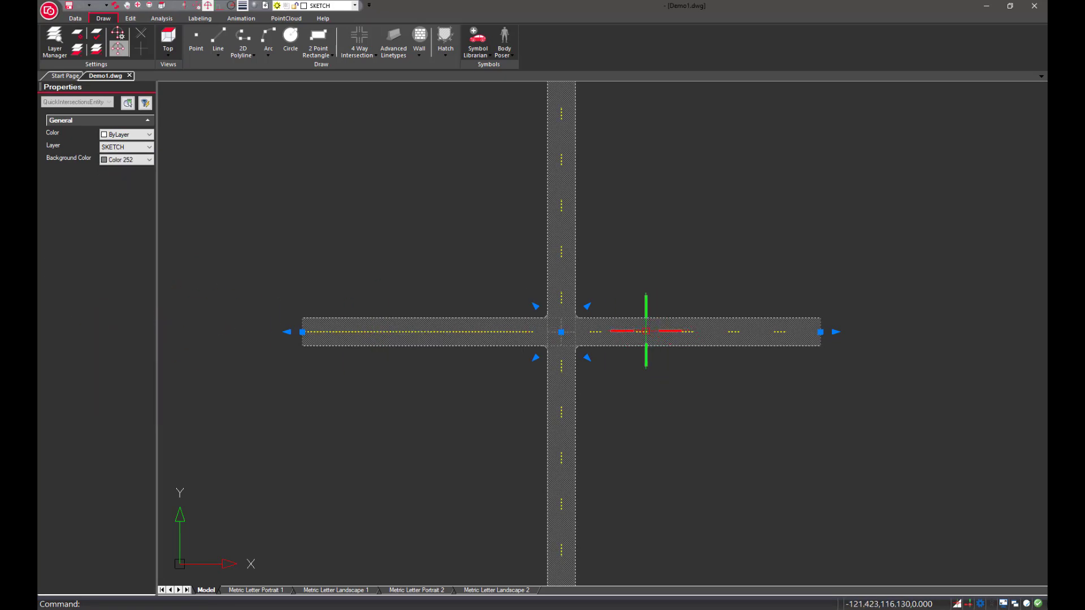
left_click(130, 264)
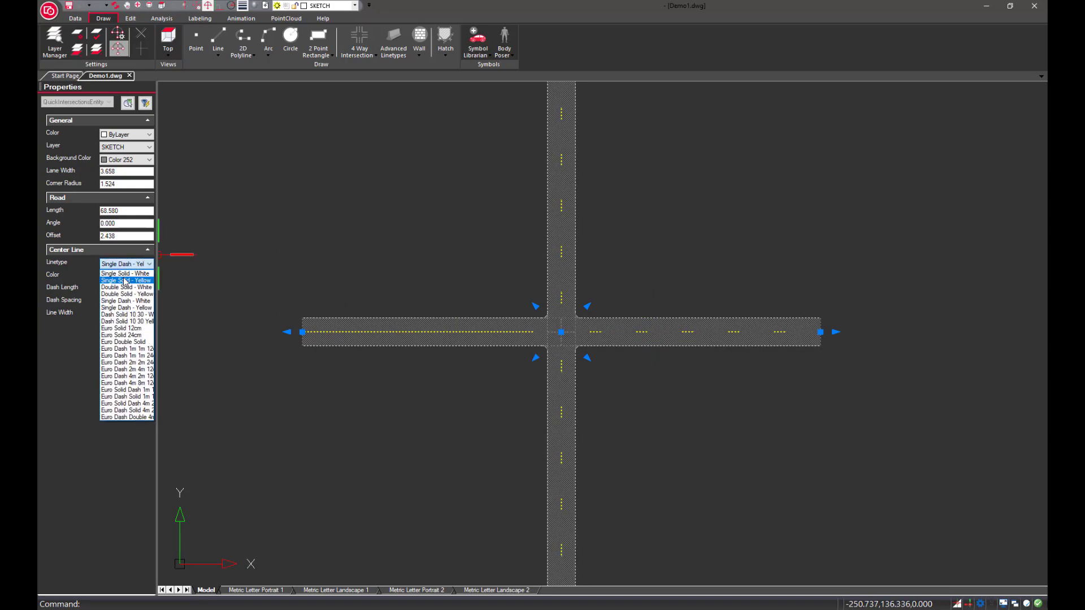
left_click(126, 281)
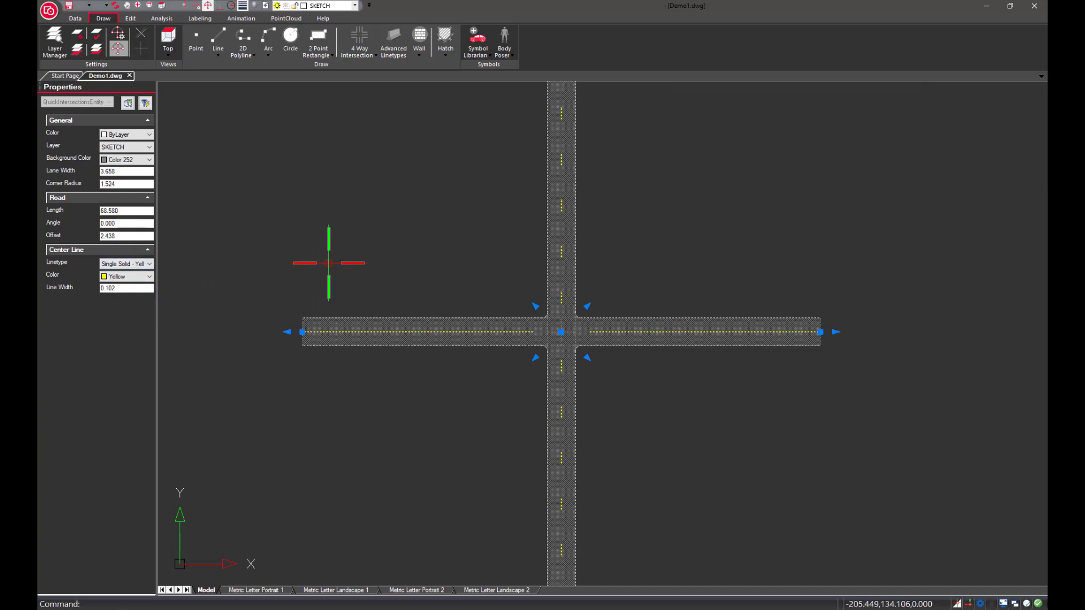
key("Escape")
Step: Place a crosswalk on the centre line of the intersection's left arm, close to the junction
left_click(360, 50)
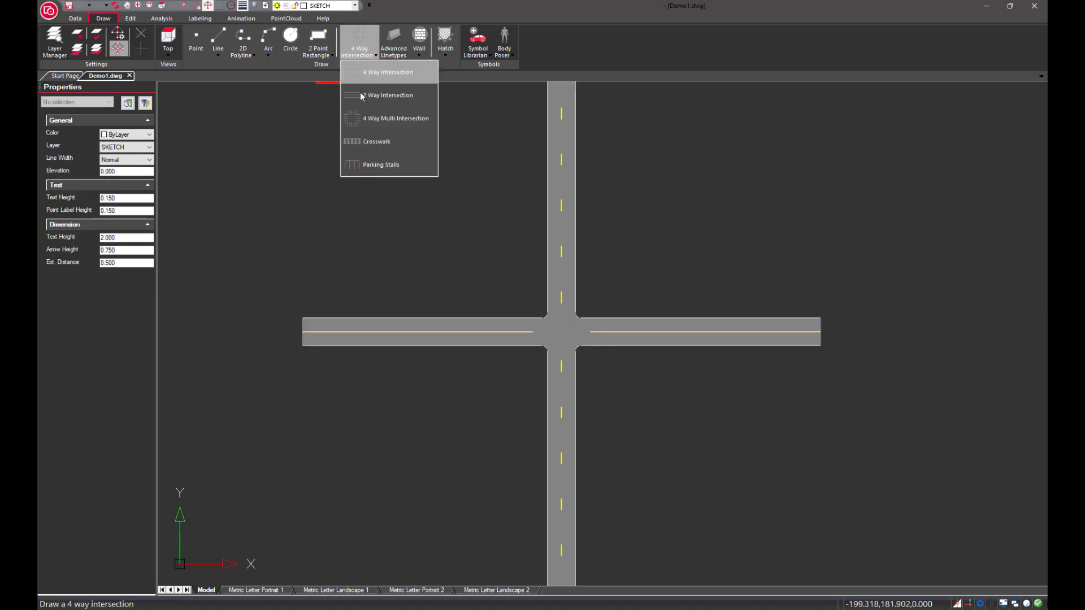
left_click(357, 142)
scroll(562, 334, "up", 4)
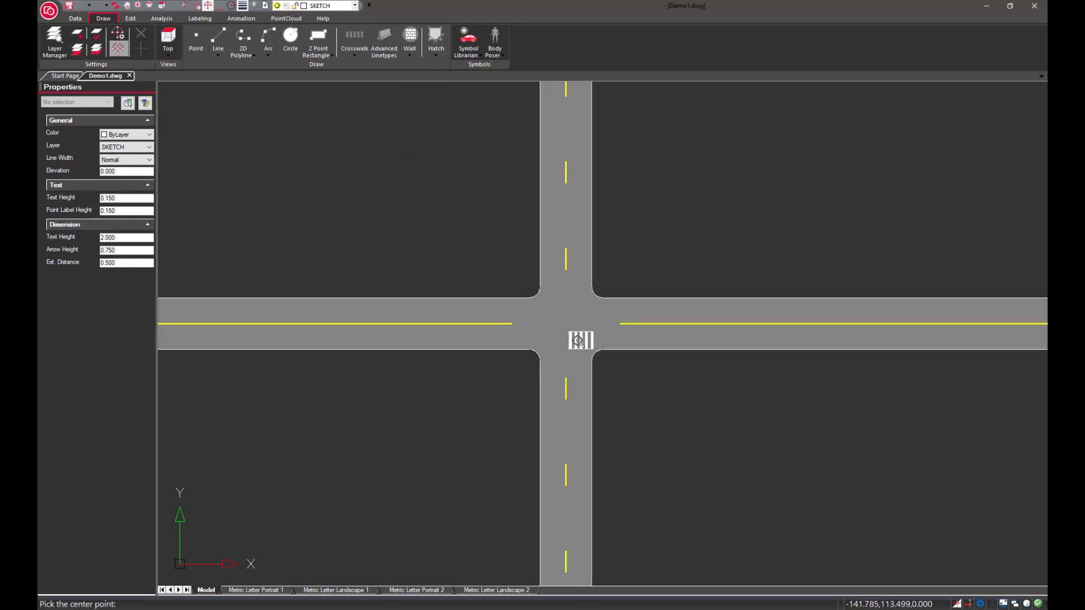
scroll(578, 341, "up", 2)
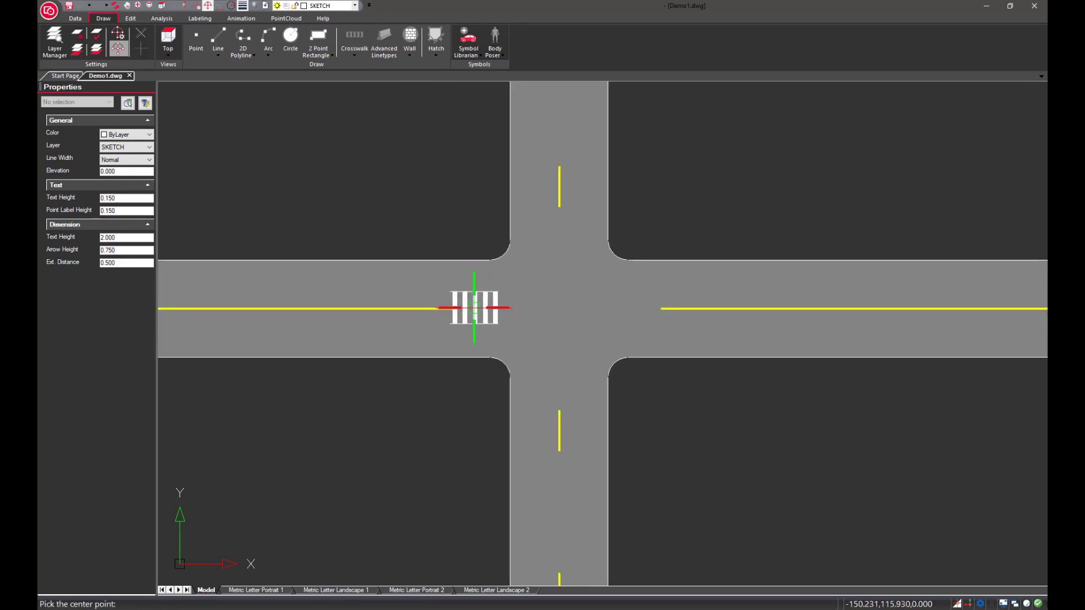
left_click(474, 307)
Step: Stretch the left arm's crosswalk between both road edges, perpendicular to the road at 270 degrees and about 7.2 m long
left_click(474, 307)
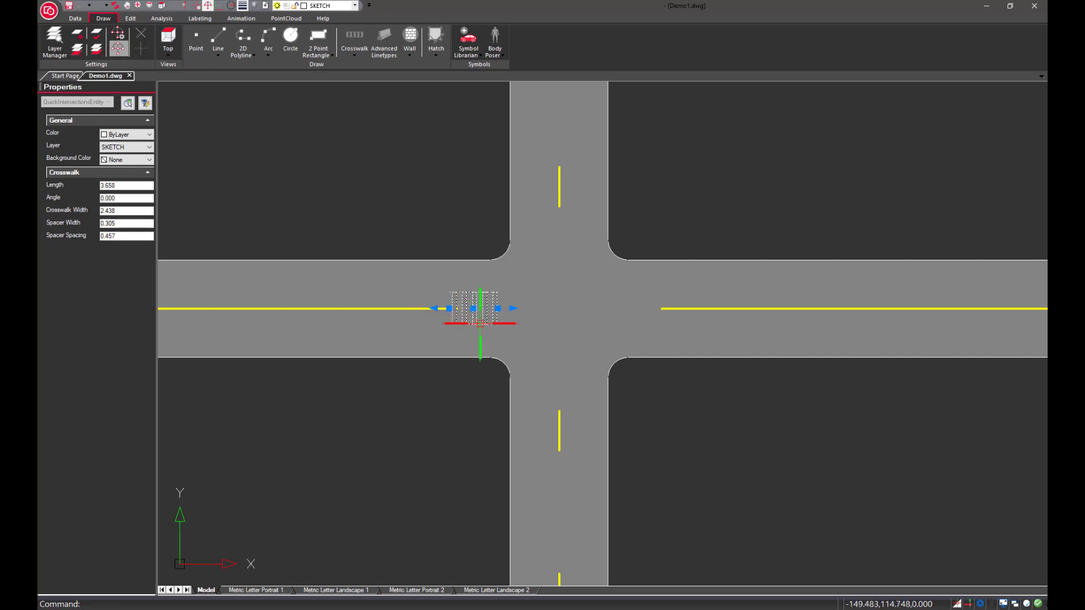
left_click(448, 309)
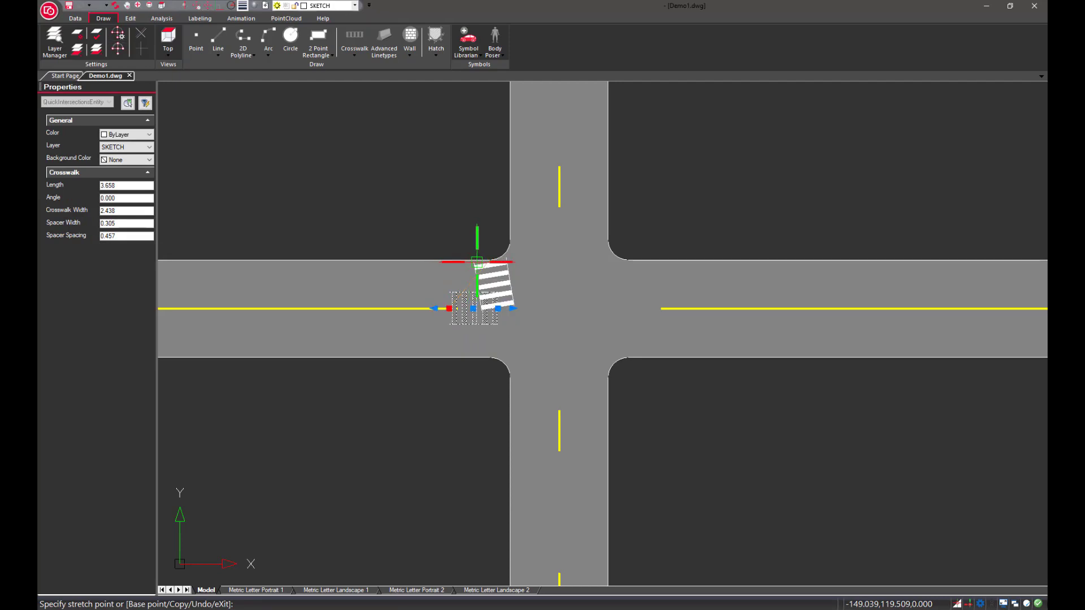
left_click(476, 262)
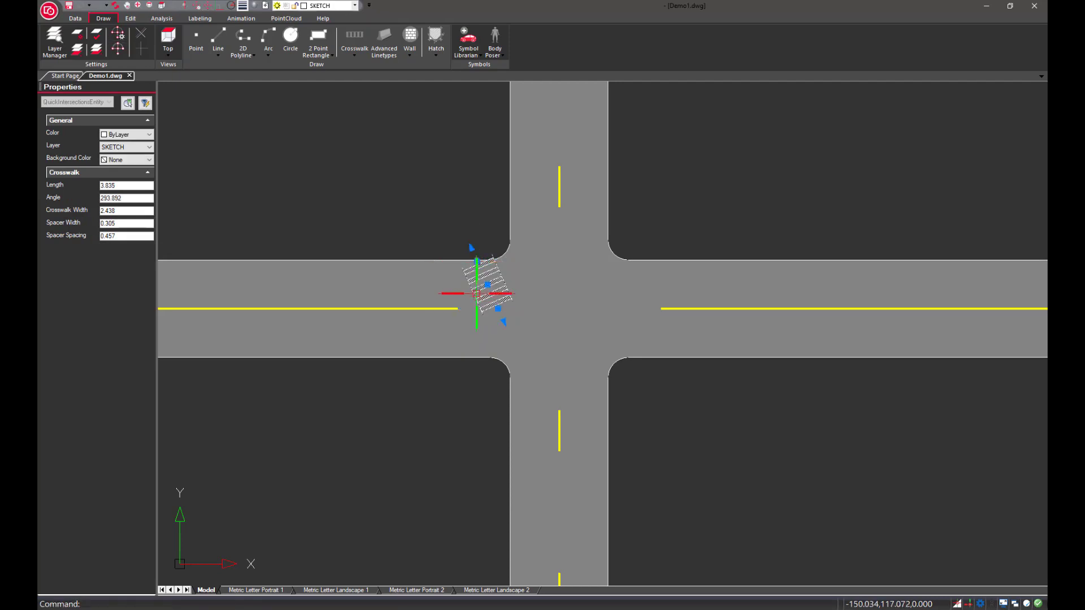
left_click(498, 308)
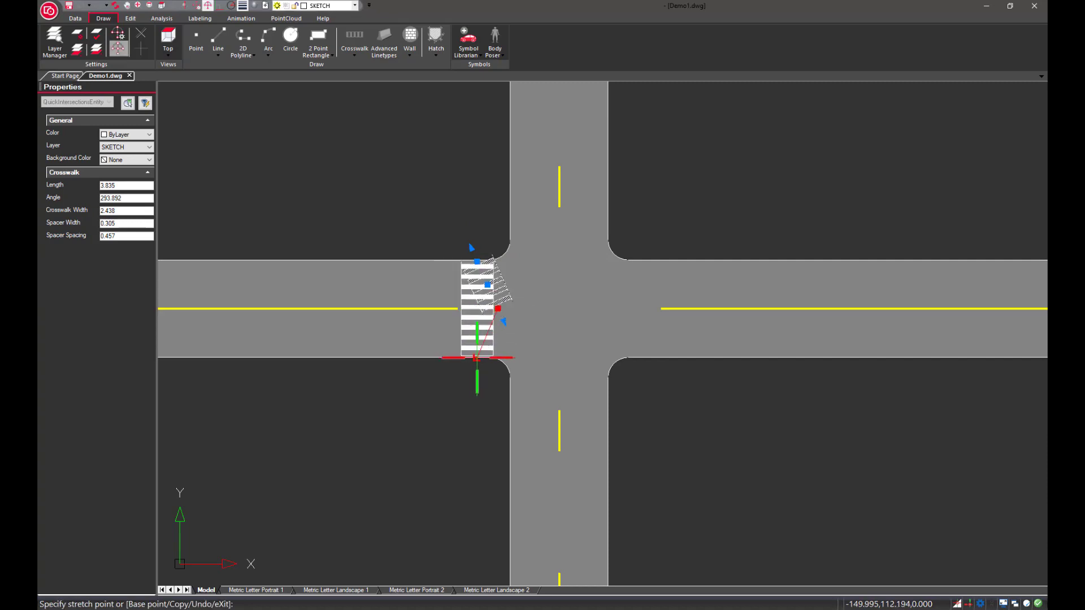
left_click(481, 356)
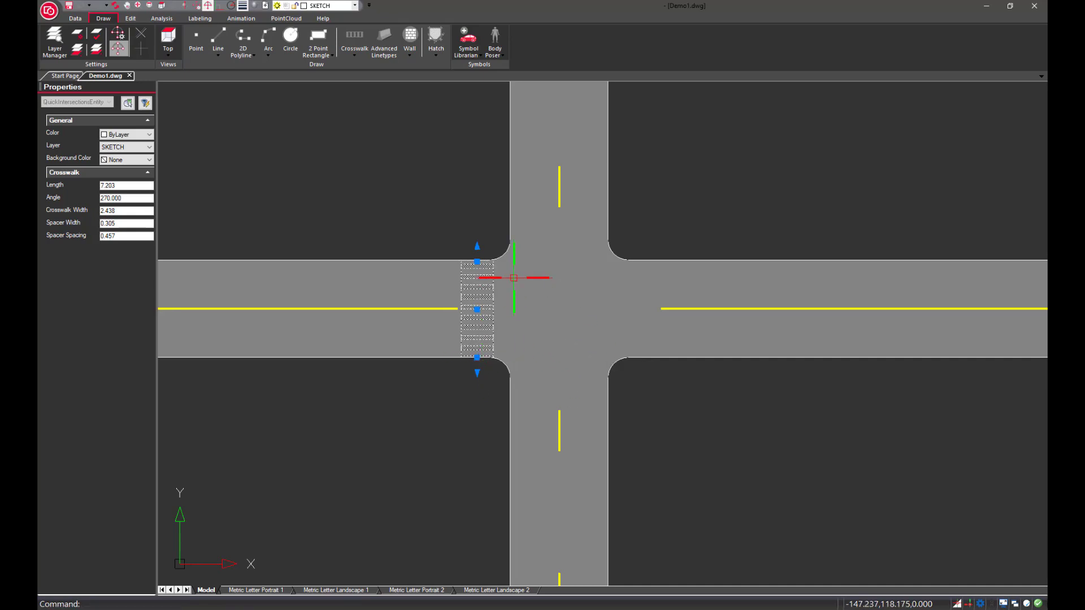
Step: Add a crosswalk on the intersection's right arm and stretch it straight across between both road edges, about 7.3 m long at 270 degrees
left_click(354, 37)
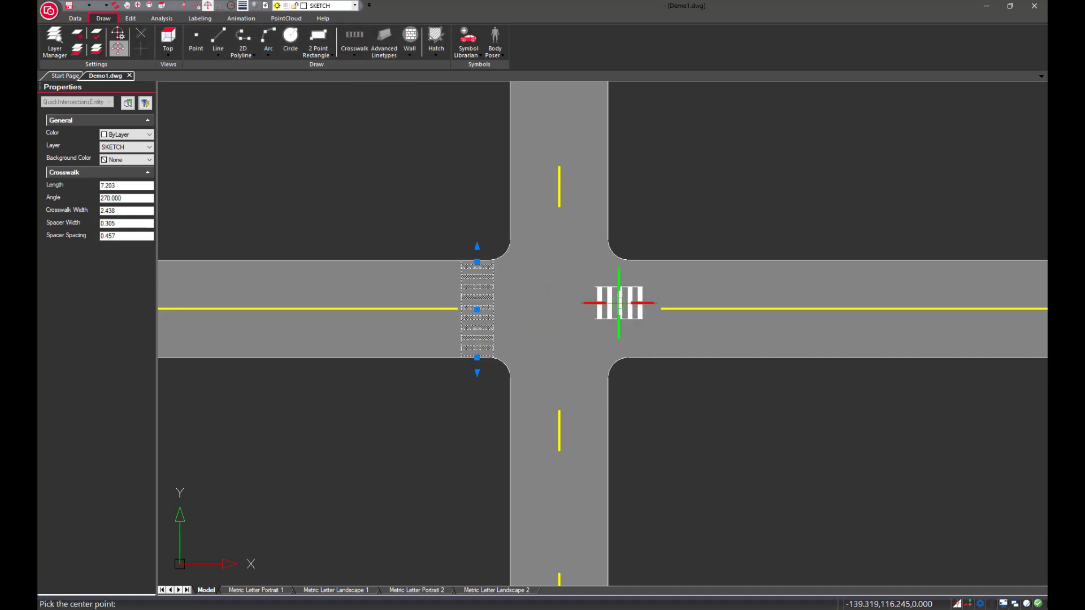
left_click(625, 308)
left_click(629, 308)
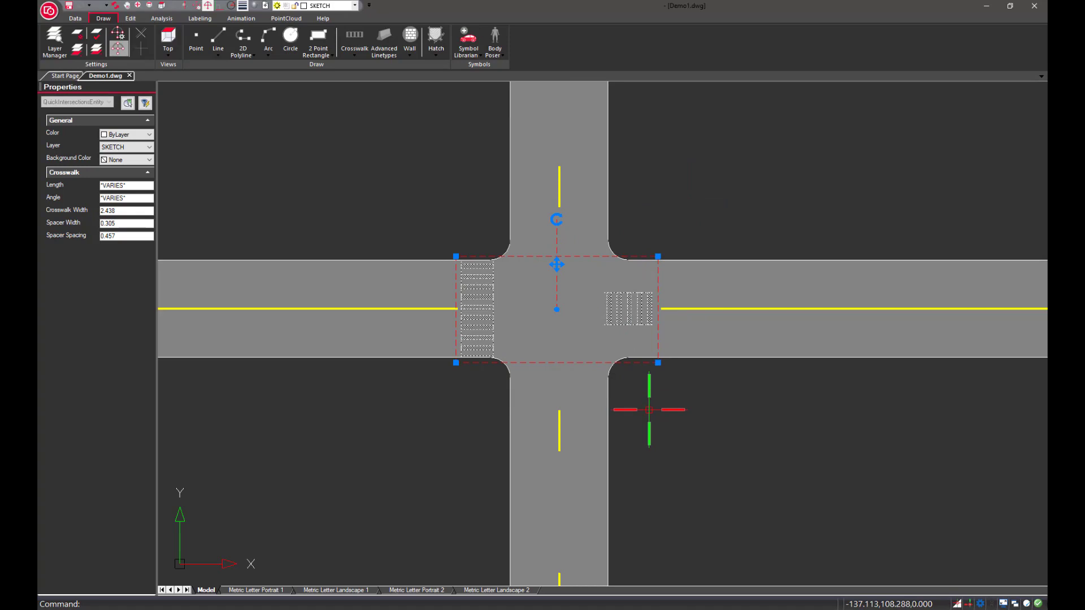
key("Escape")
left_click(631, 306)
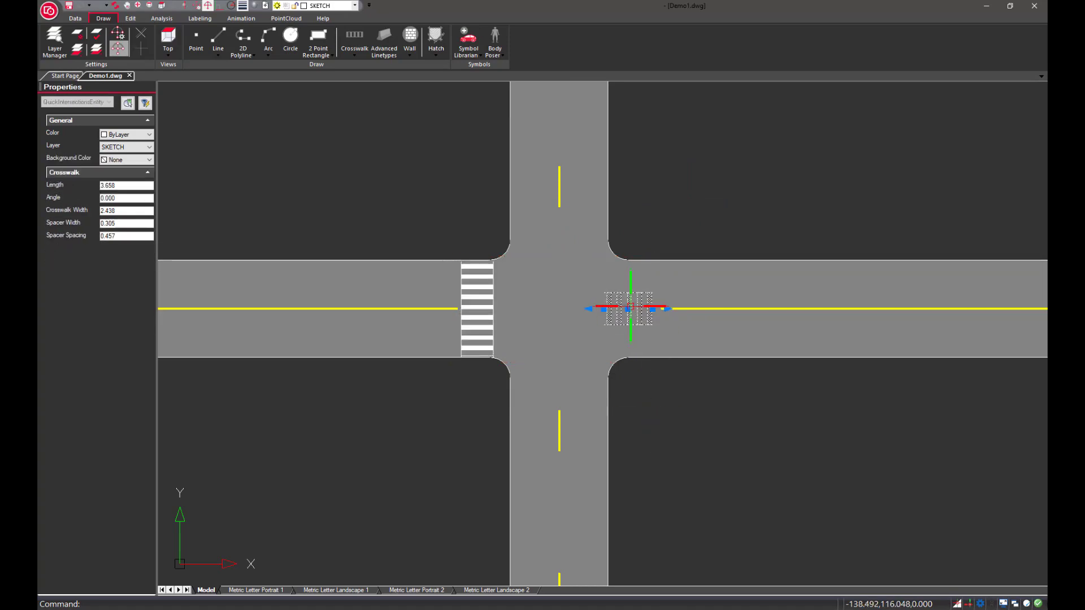
left_click(604, 309)
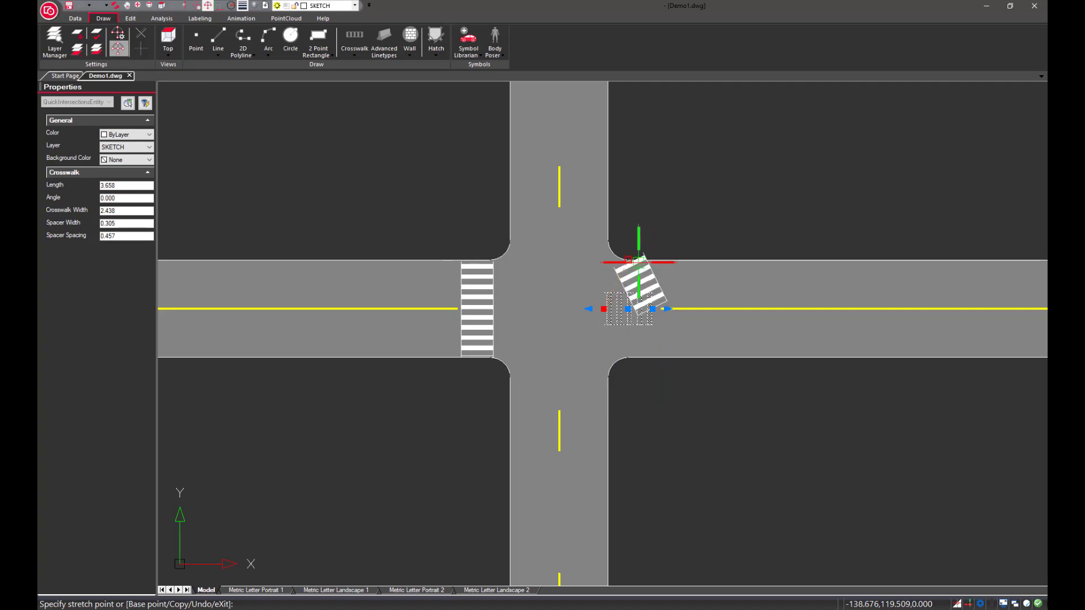
left_click(649, 262)
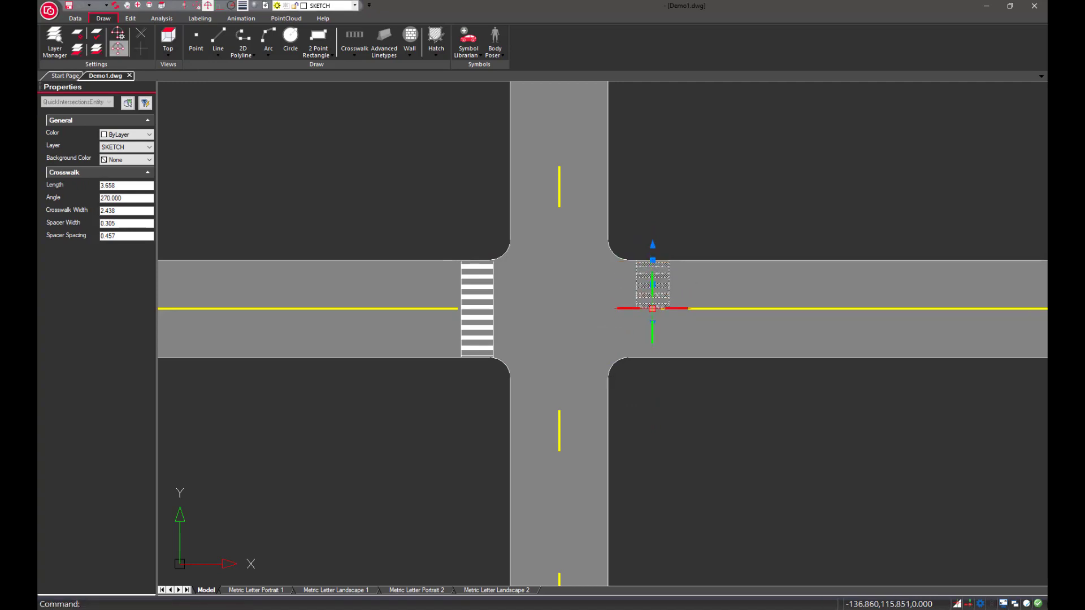
left_click(652, 309)
left_click(654, 356)
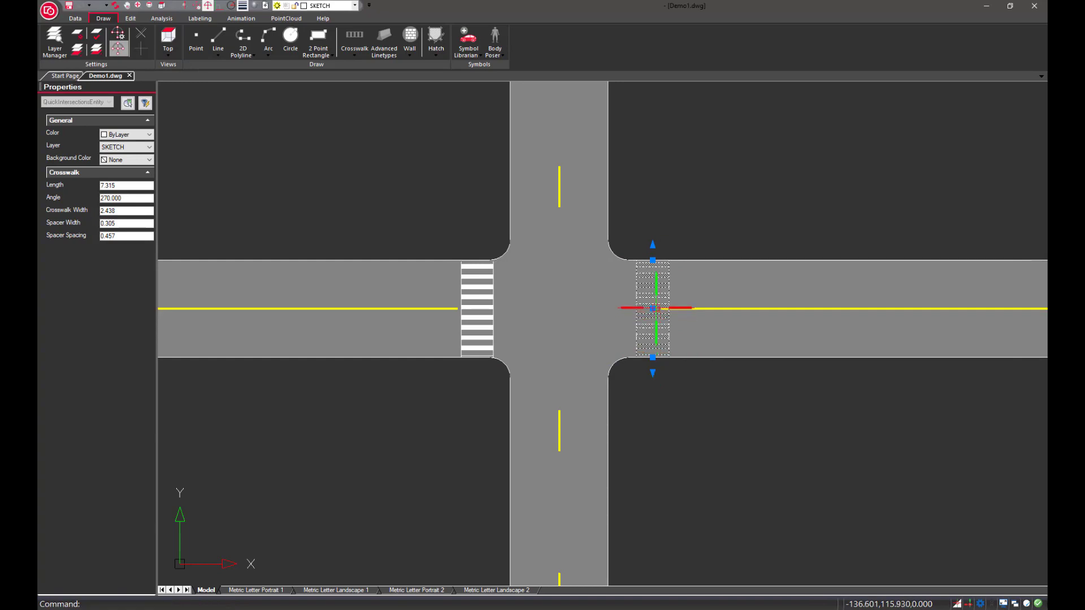
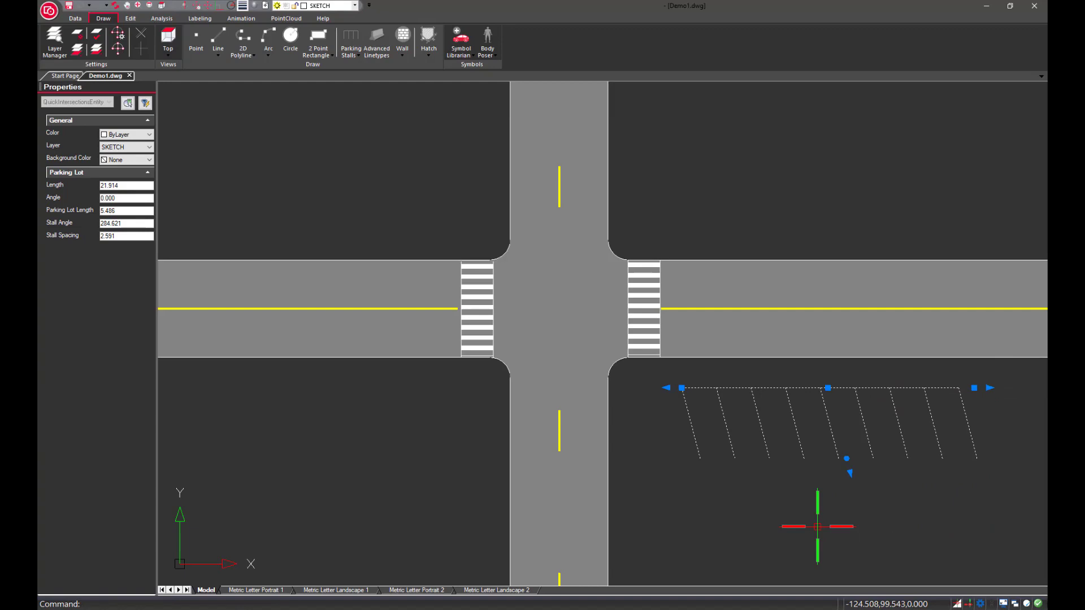
Step: Deselect the row of parking stalls
key("Escape")
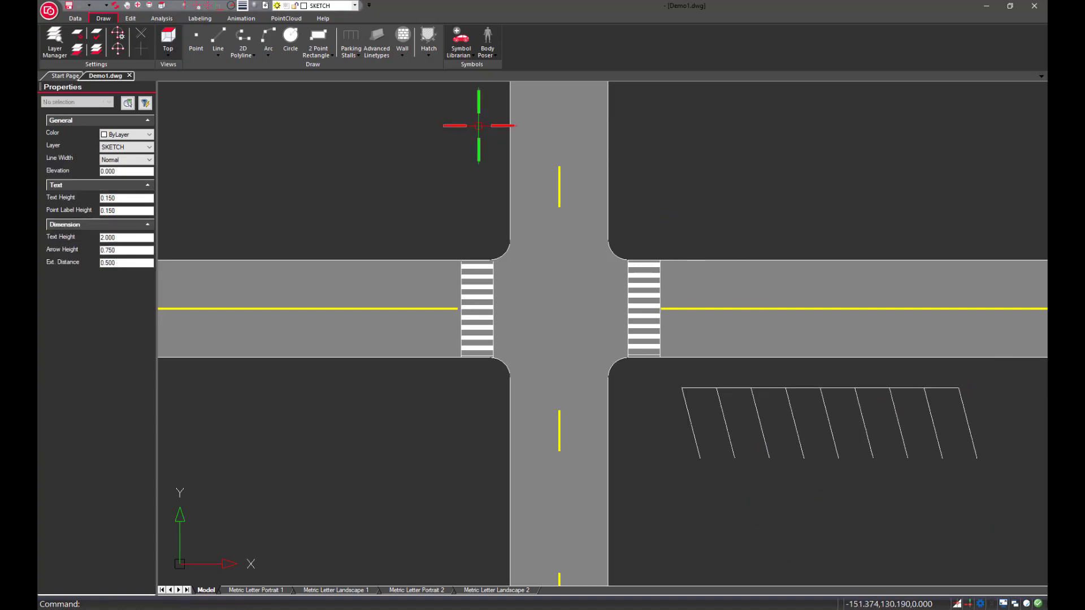
Step: Insert the recent Midsize Car 2 Top symbol mid-intersection, rotated about 139 degrees, and shift it about 1 m toward the lower left
left_click(460, 40)
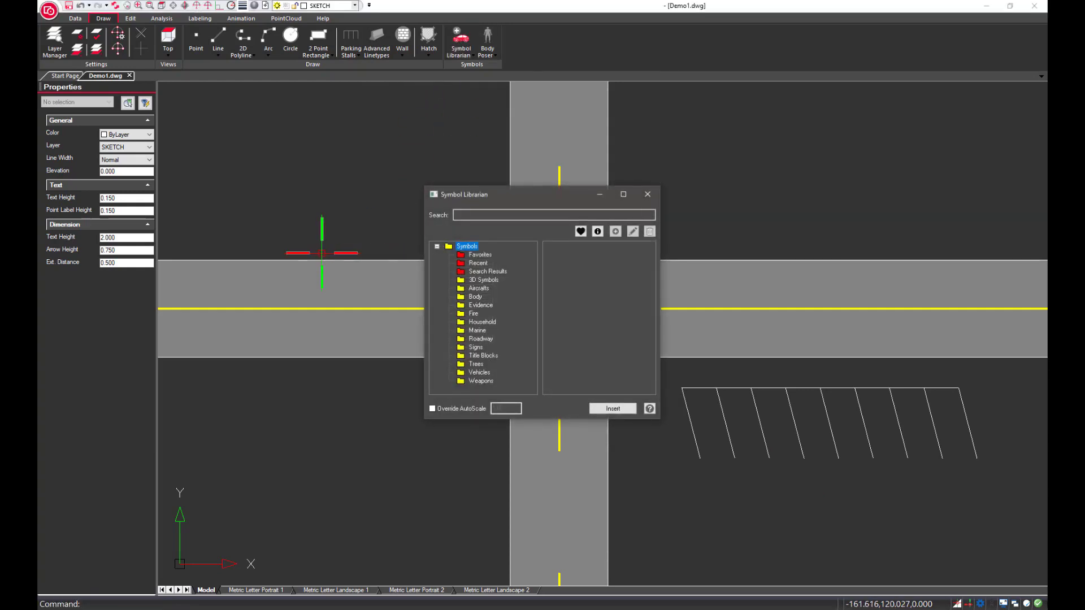
left_click(481, 263)
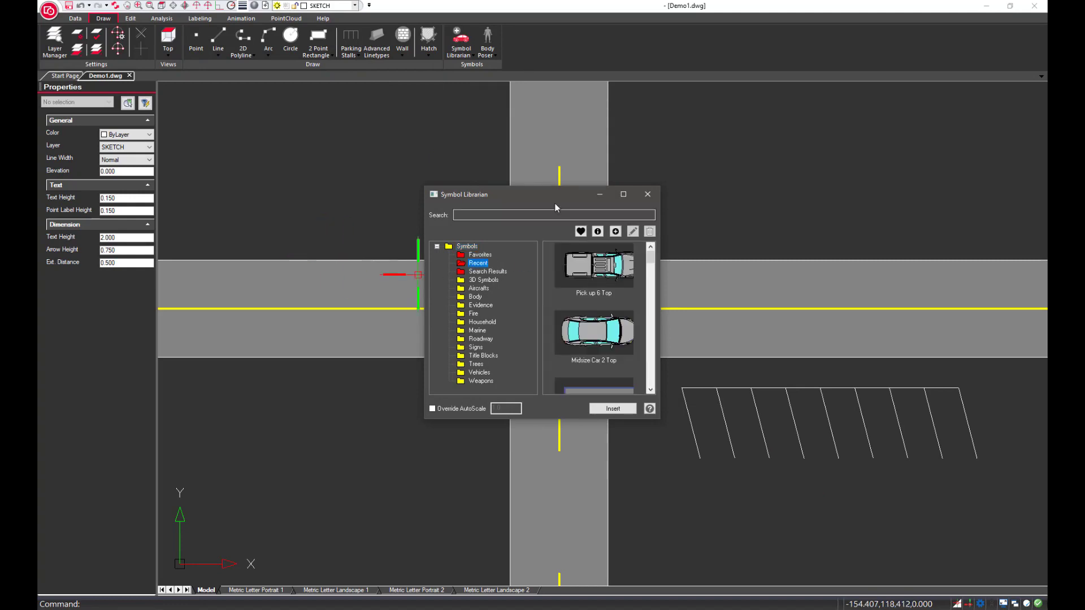
left_click_drag(553, 198, 787, 148)
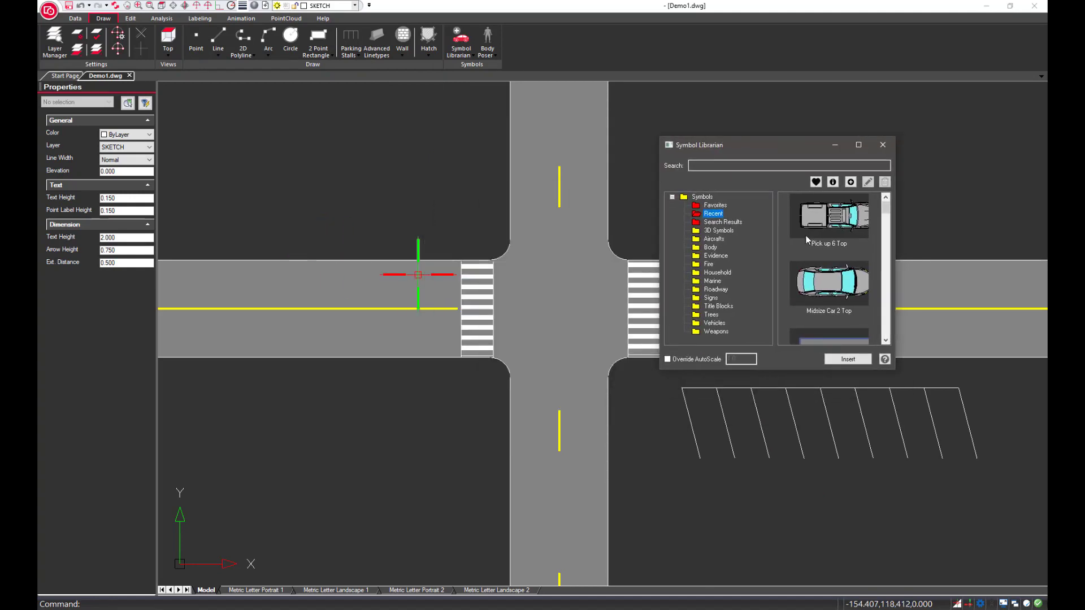
left_click(821, 291)
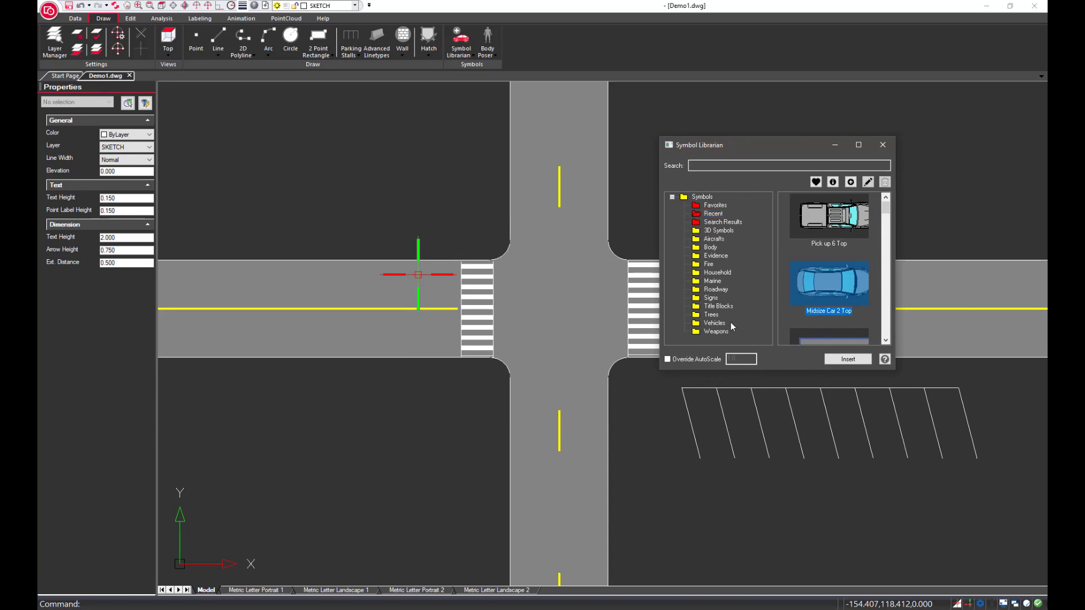
key("Return")
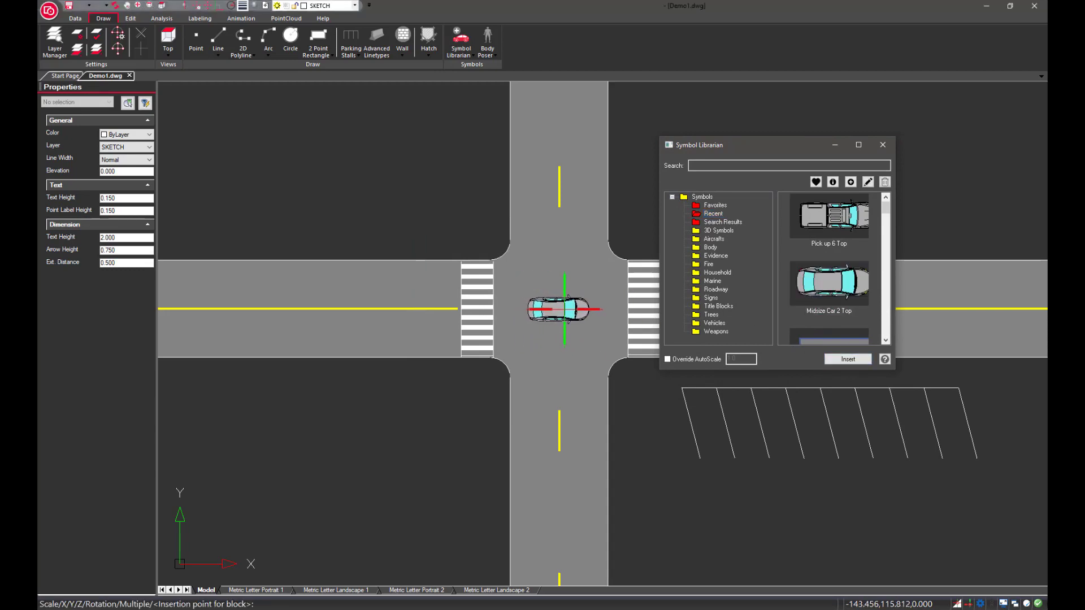
left_click(564, 310)
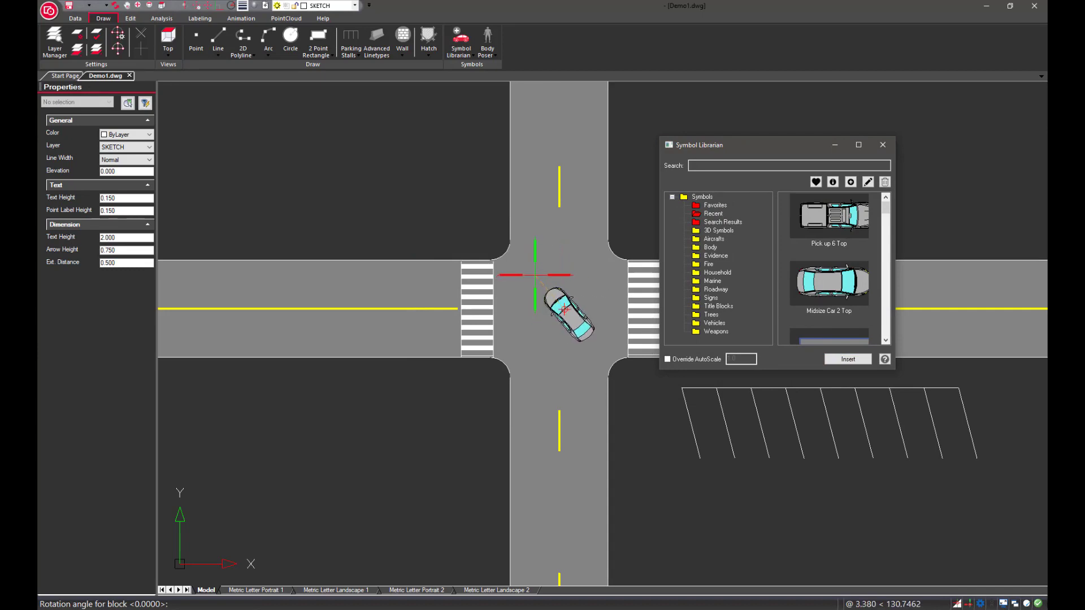
left_click(543, 294)
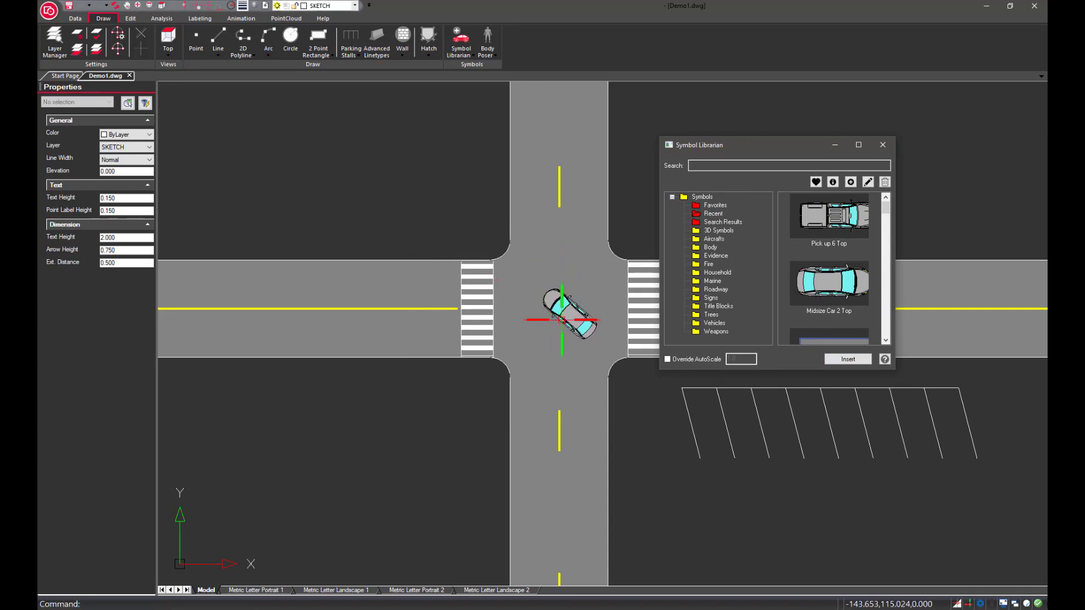
left_click(565, 313)
left_click_drag(557, 326, 544, 333)
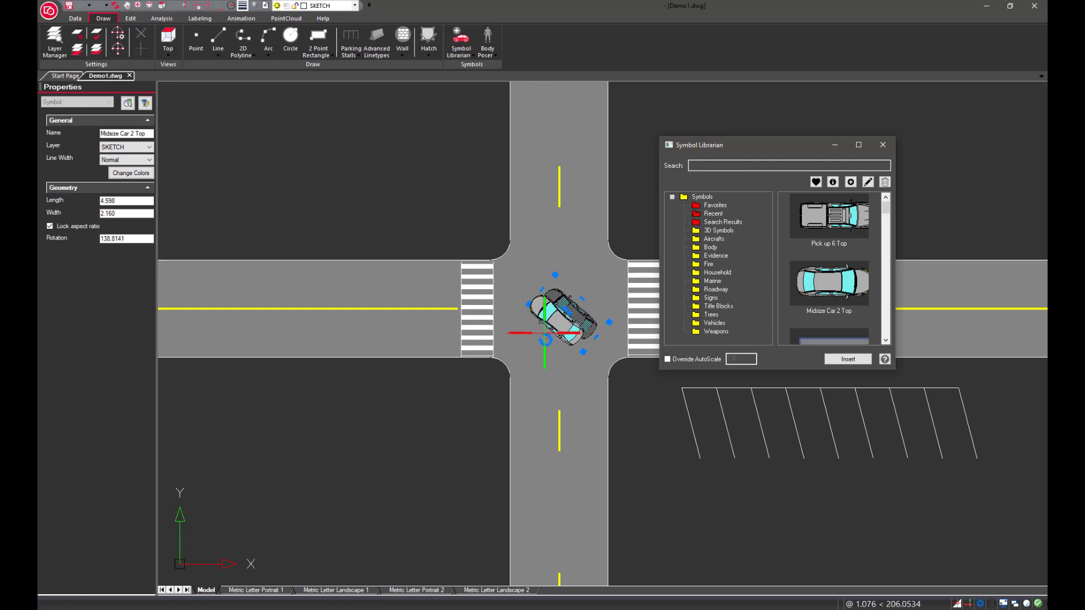
Step: Insert the Pick up 6 Top symbol at zero rotation, its rear on the left crosswalk and its front against the car
left_click(834, 227)
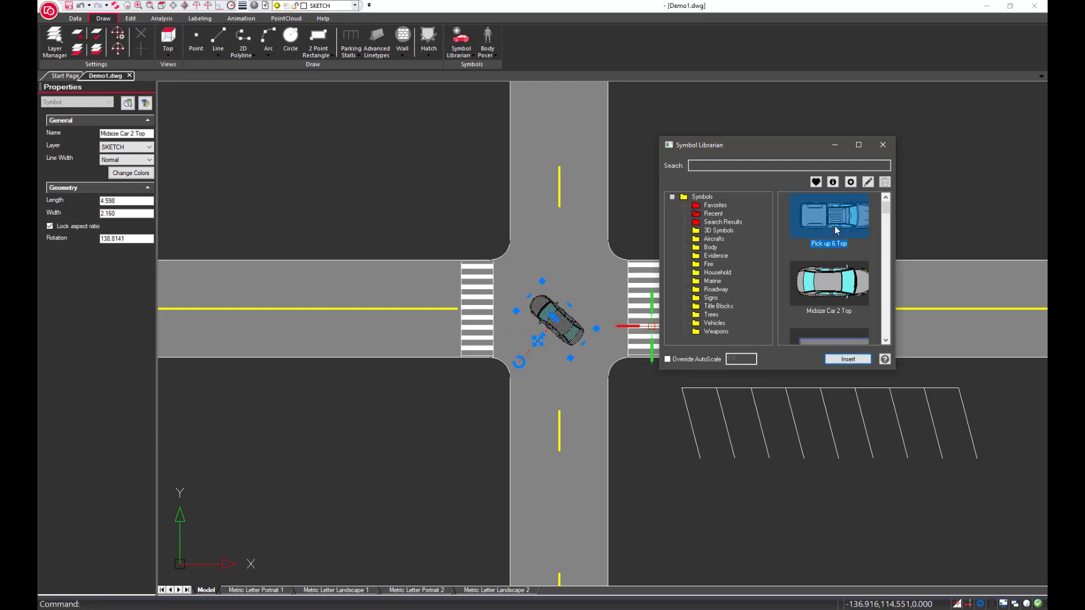
left_click(847, 360)
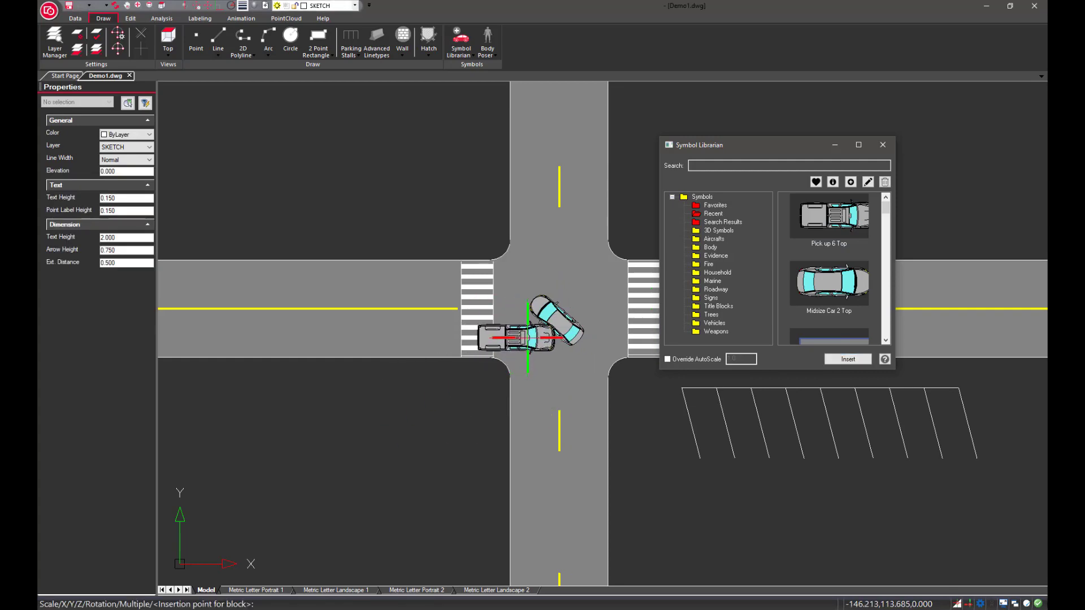
left_click(527, 338)
key("Return")
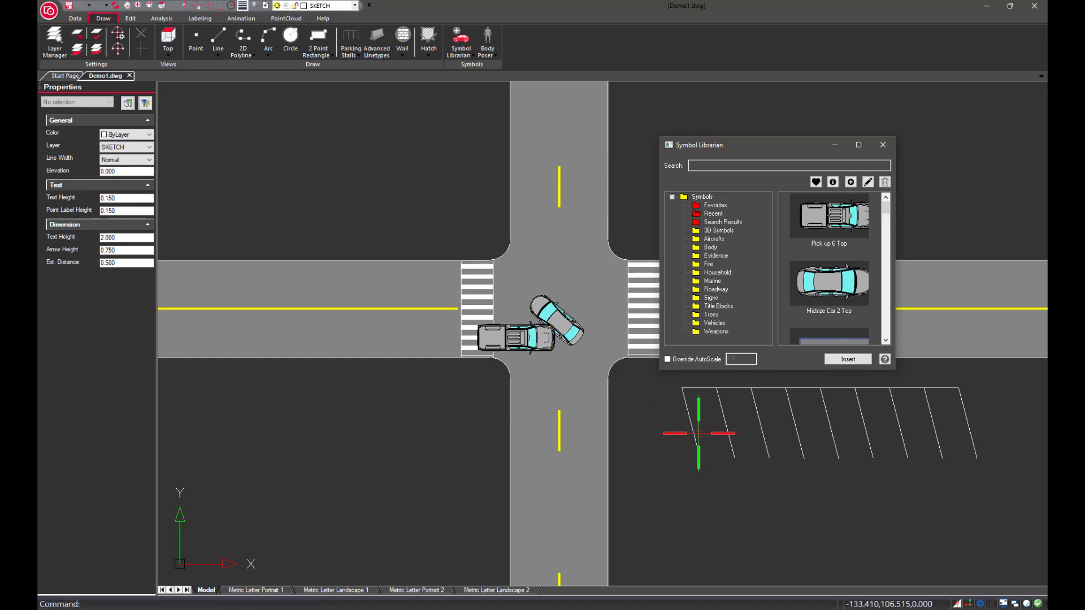
Step: Insert STOP SIGN symbols at the intersection's upper-left and lower-right corners with zero rotation
left_click_drag(887, 214, 888, 248)
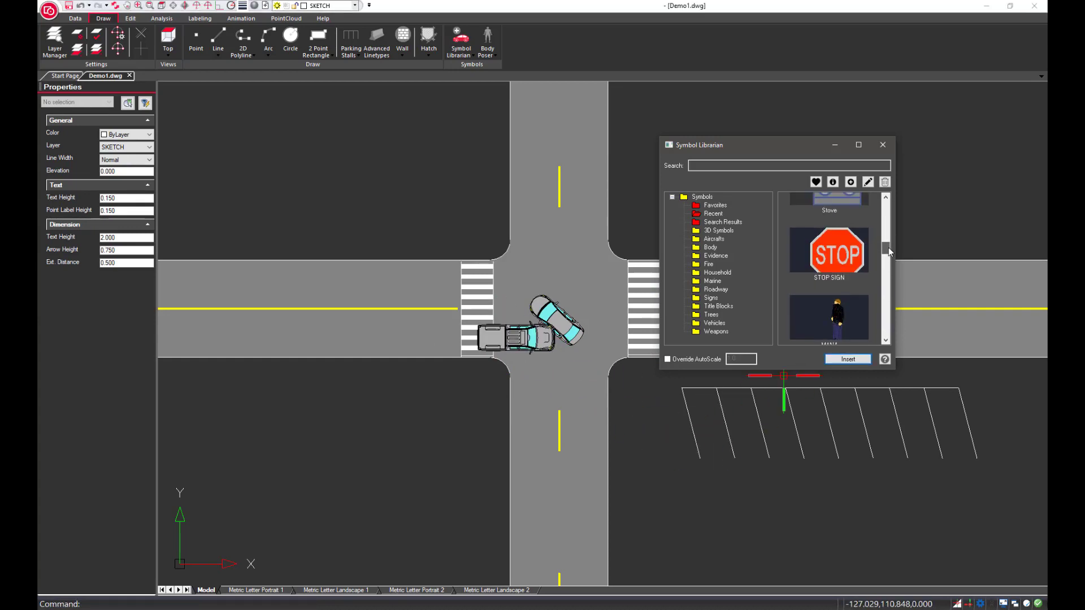
left_click(836, 251)
left_click(848, 358)
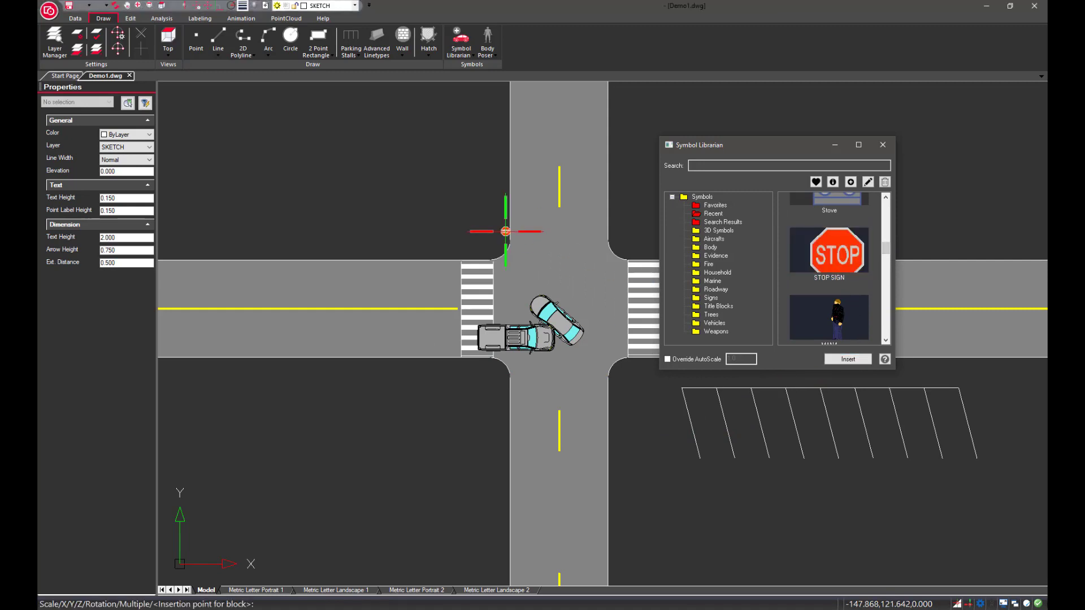
left_click(496, 224)
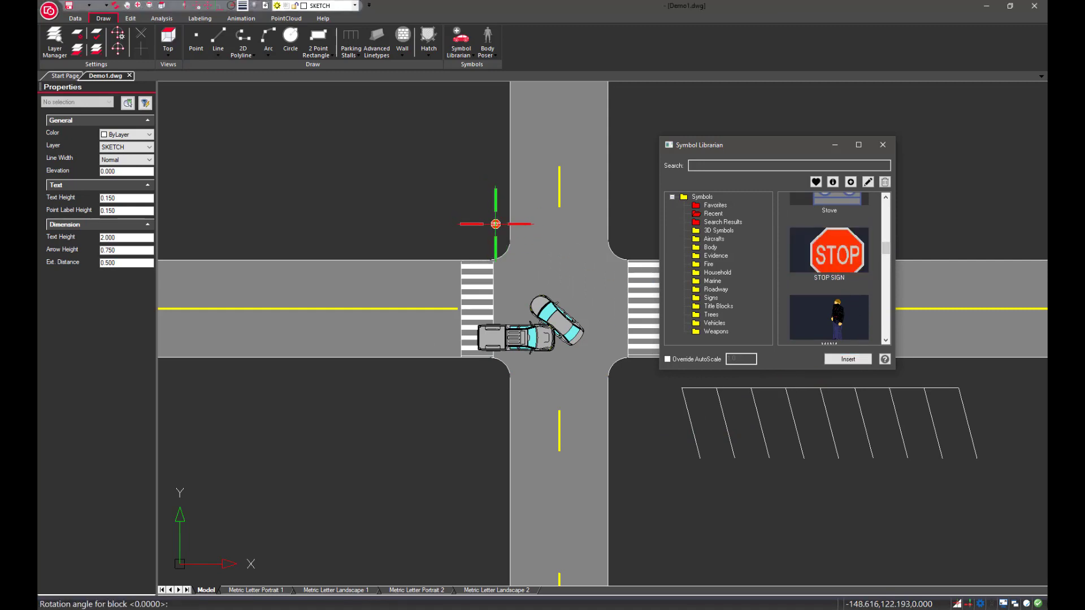
key("Return")
left_click(846, 359)
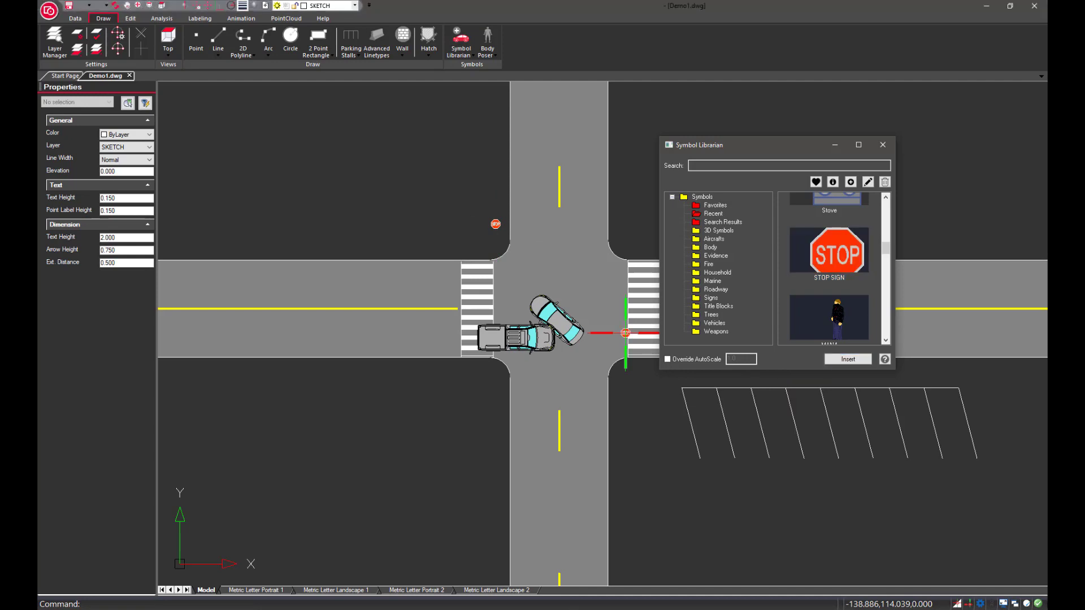
left_click(625, 382)
key("Return")
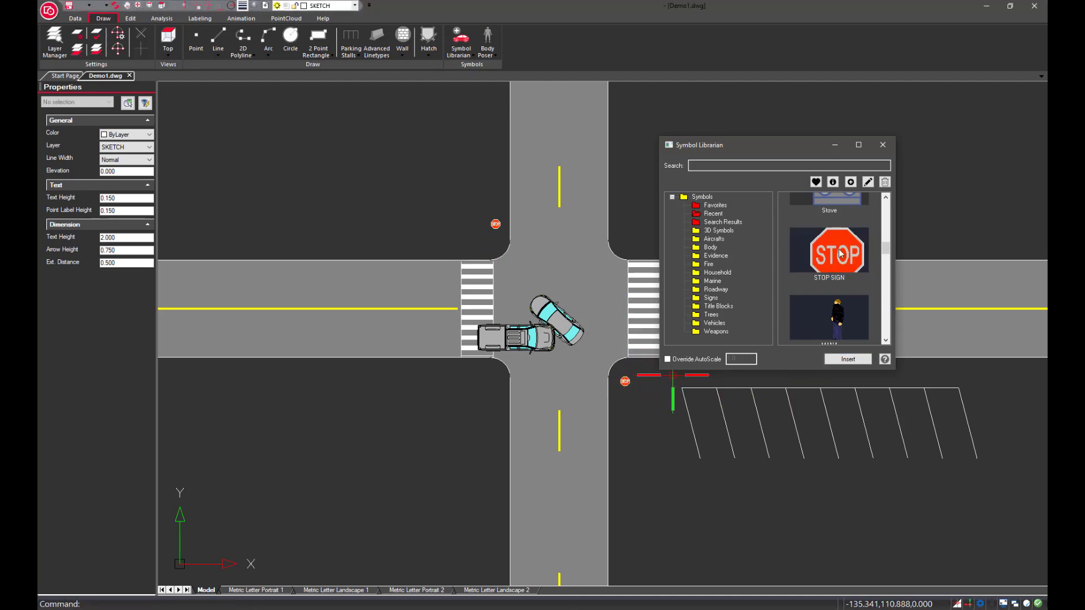
Step: Insert STOP SIGN symbols at the intersection's lower-left and upper-right corners, then close the symbol library
left_click(847, 359)
left_click(461, 370)
key("Return")
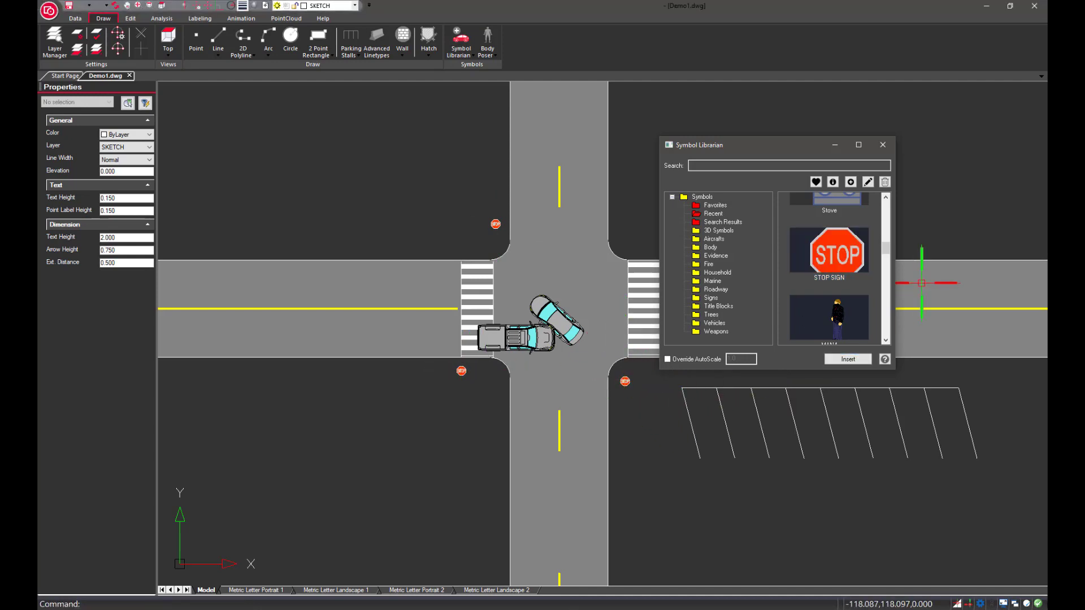
left_click(847, 359)
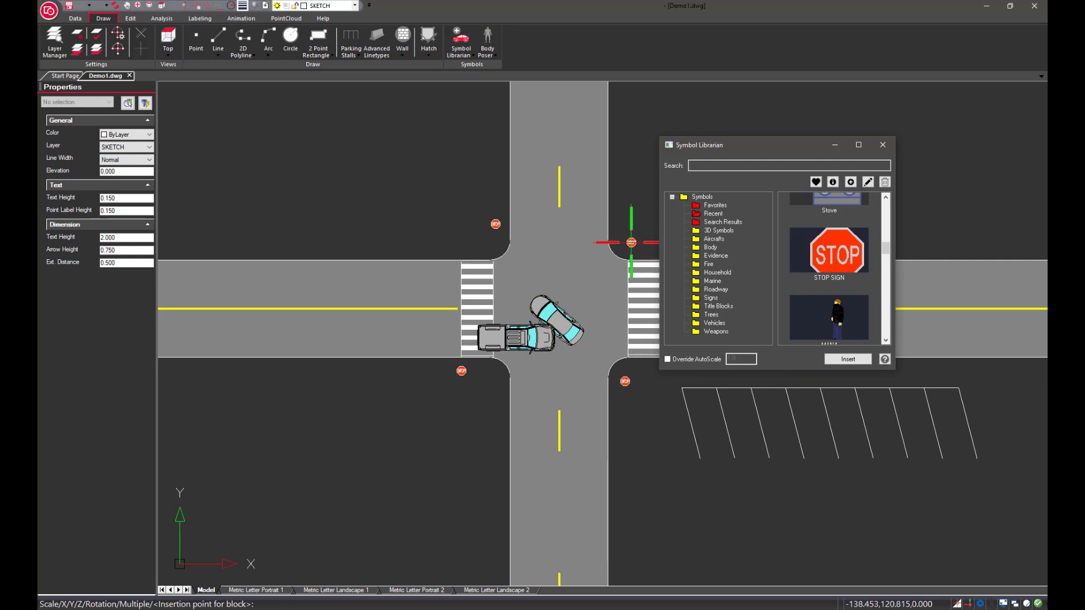
key("Escape")
left_click(883, 146)
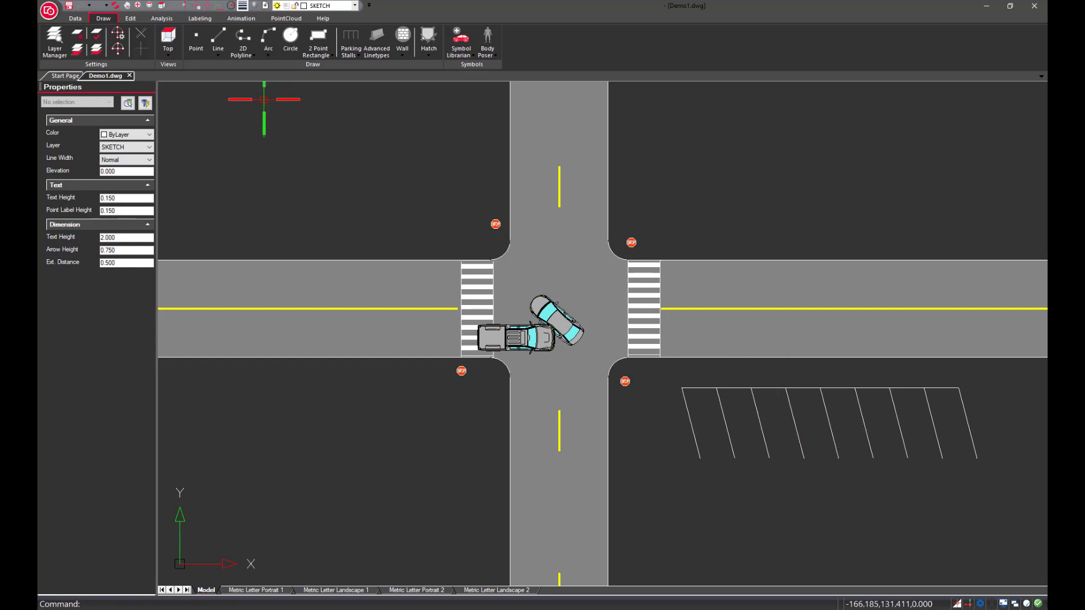
Step: Draw a horizontal line about 12.8 m long at 180 degrees from the pickup's upper rear corner back along the left arm
left_click(218, 38)
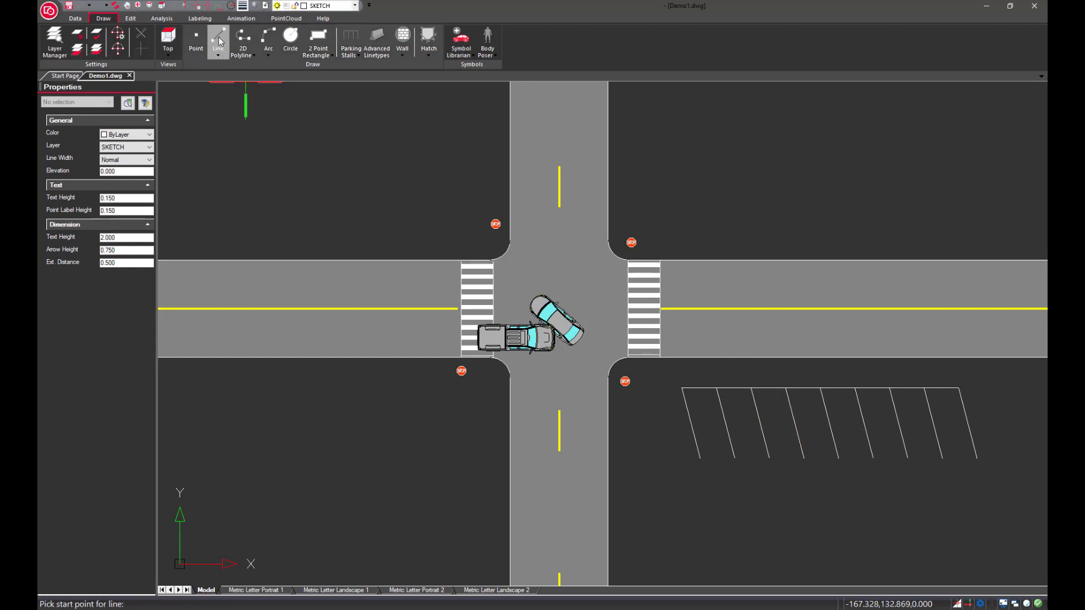
left_click(478, 327)
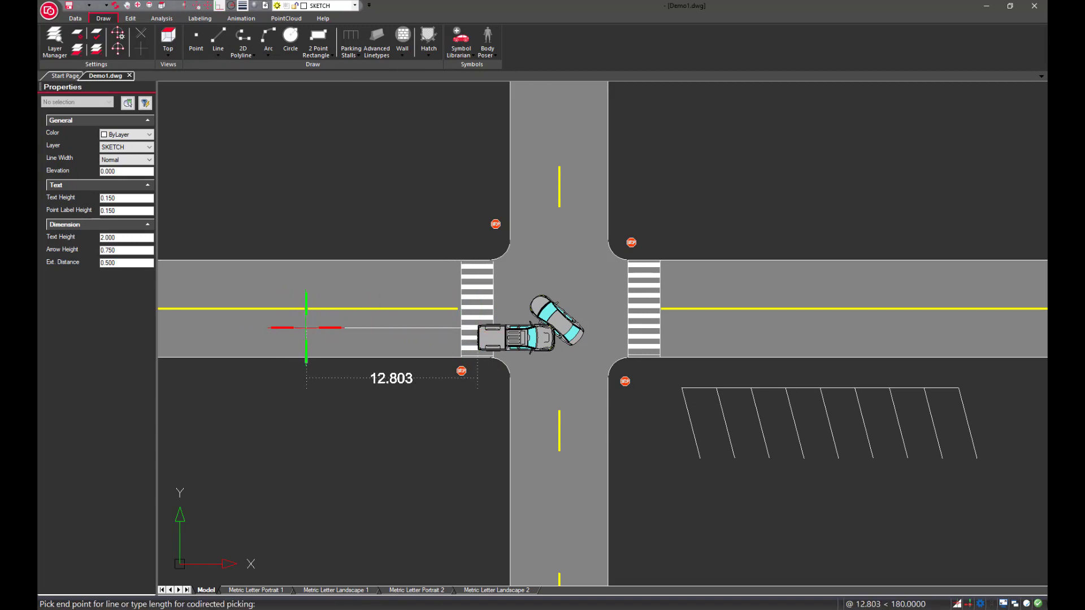
left_click(306, 327)
key("Return")
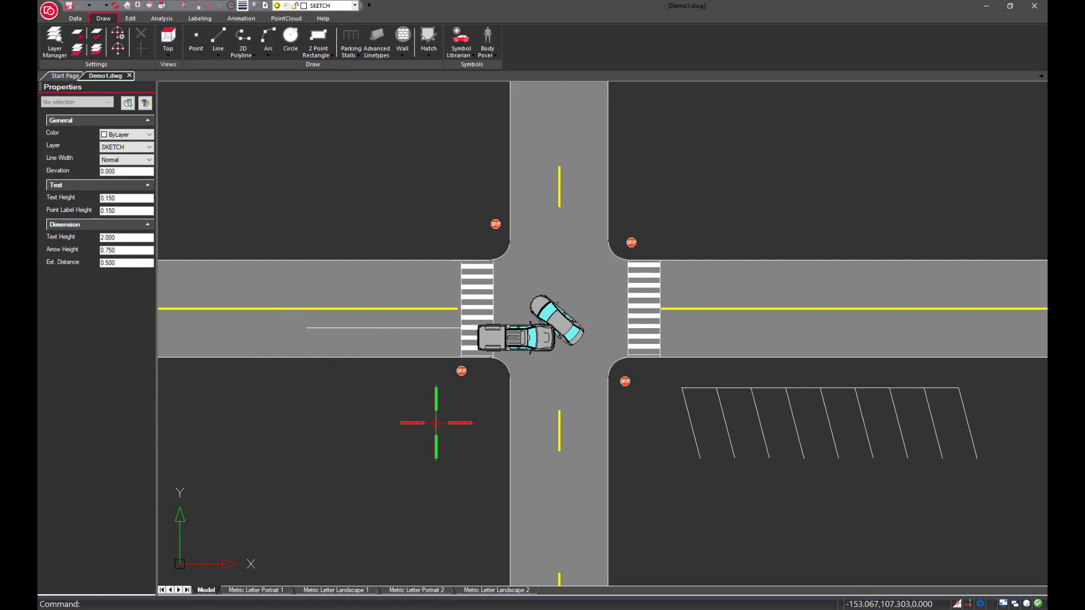
Step: Draw a second horizontal line about 12.8 m long below the first, ending at the pickup's lower rear corner
left_click(218, 40)
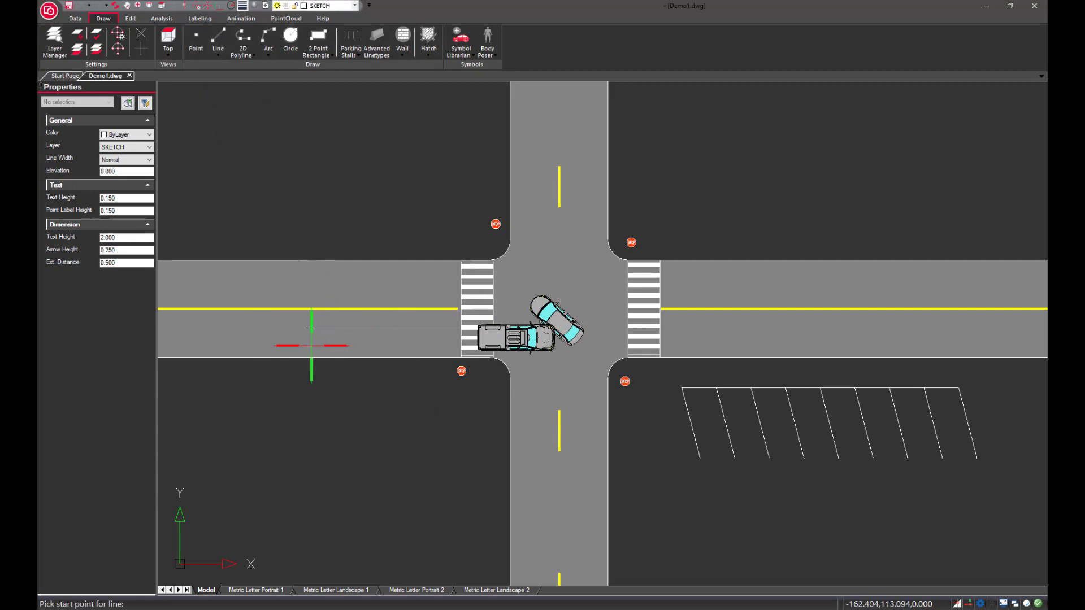
left_click(307, 346)
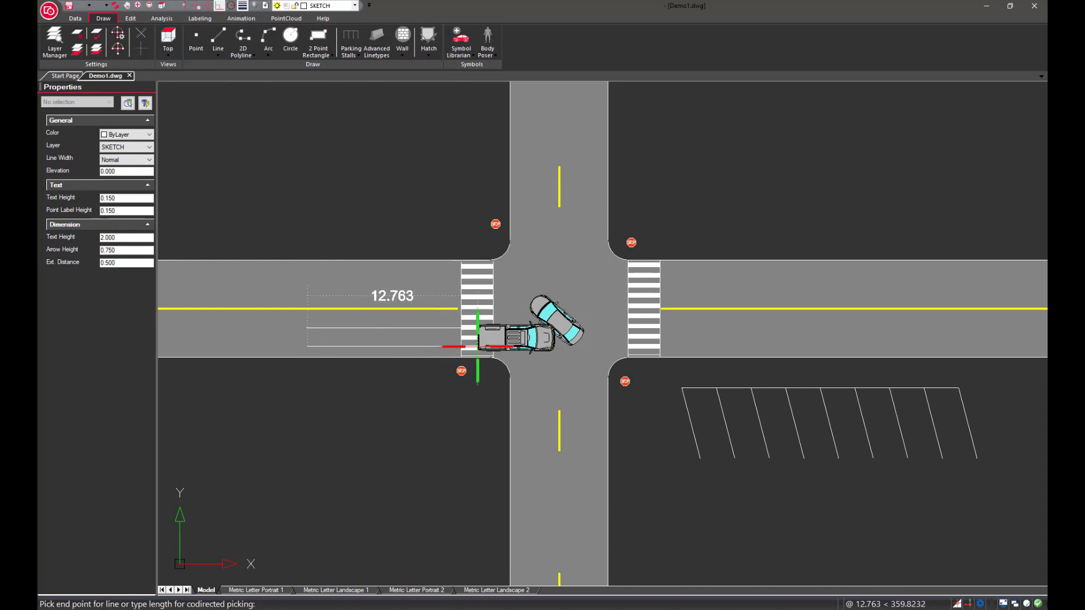
left_click(480, 346)
key("Return")
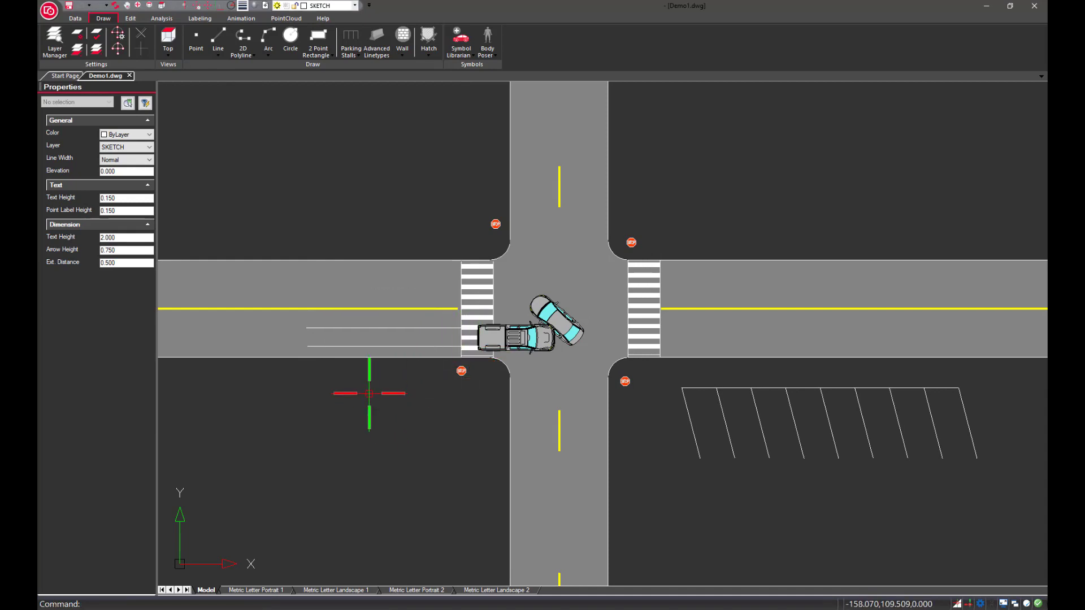
Step: Try the Medium and Heavy line widths on the lower line behind the pickup, and return it to Normal
left_click(367, 346)
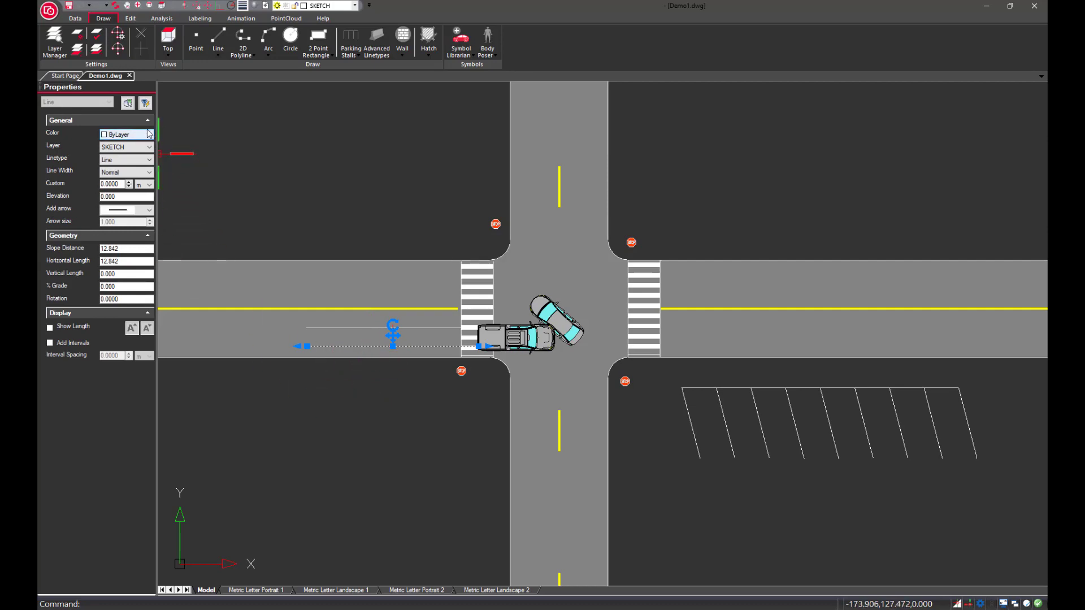
left_click(139, 172)
left_click(111, 189)
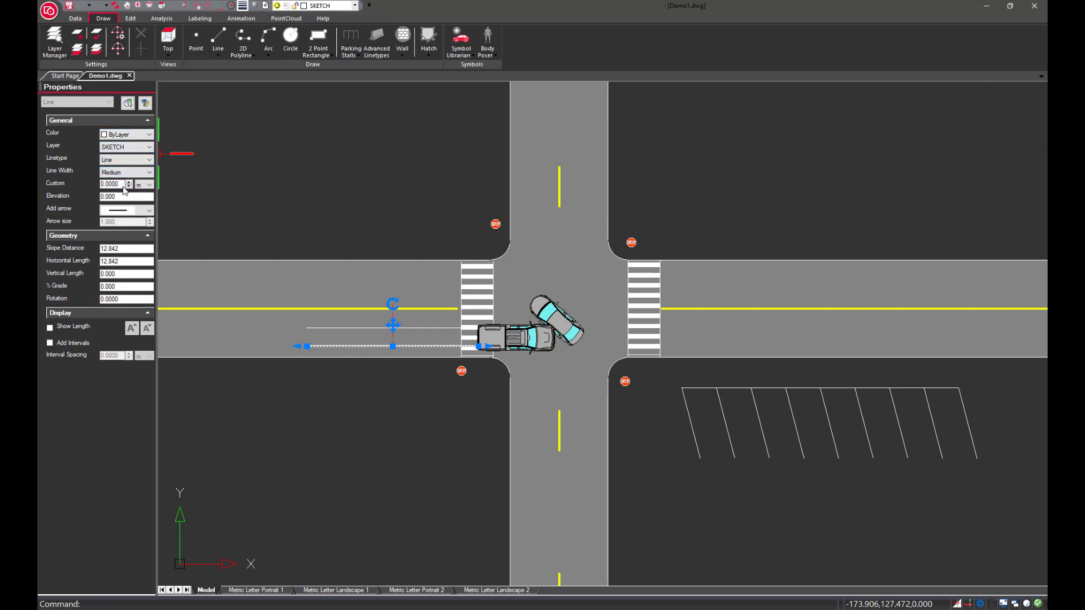
left_click(127, 172)
left_click(124, 193)
left_click(132, 174)
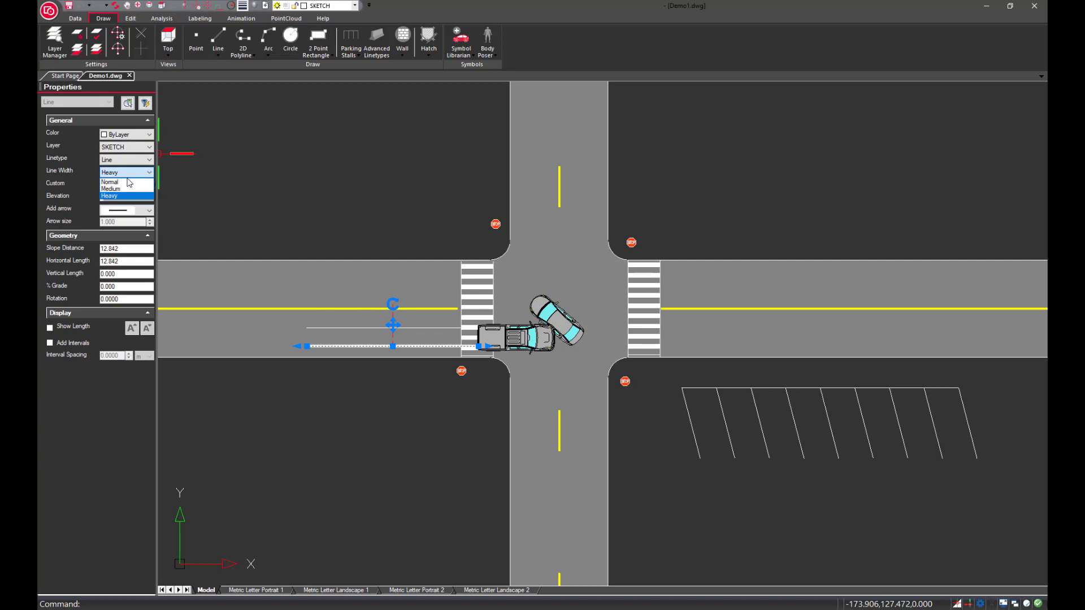
left_click(128, 183)
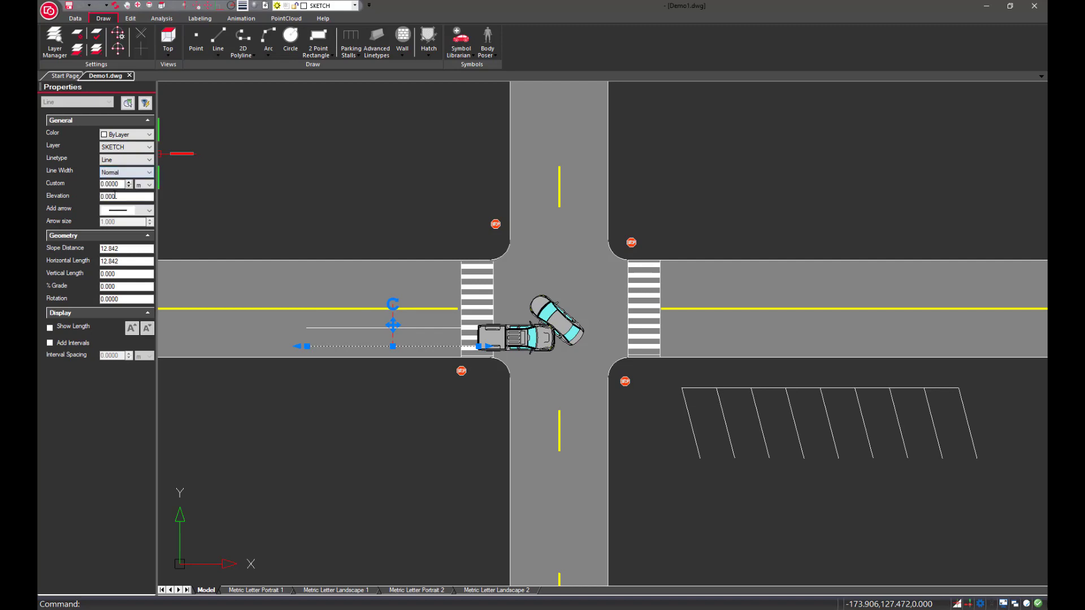
Step: Try arrowheads on both ends of the lower line, and set it back to no arrows
left_click(150, 212)
left_click(120, 247)
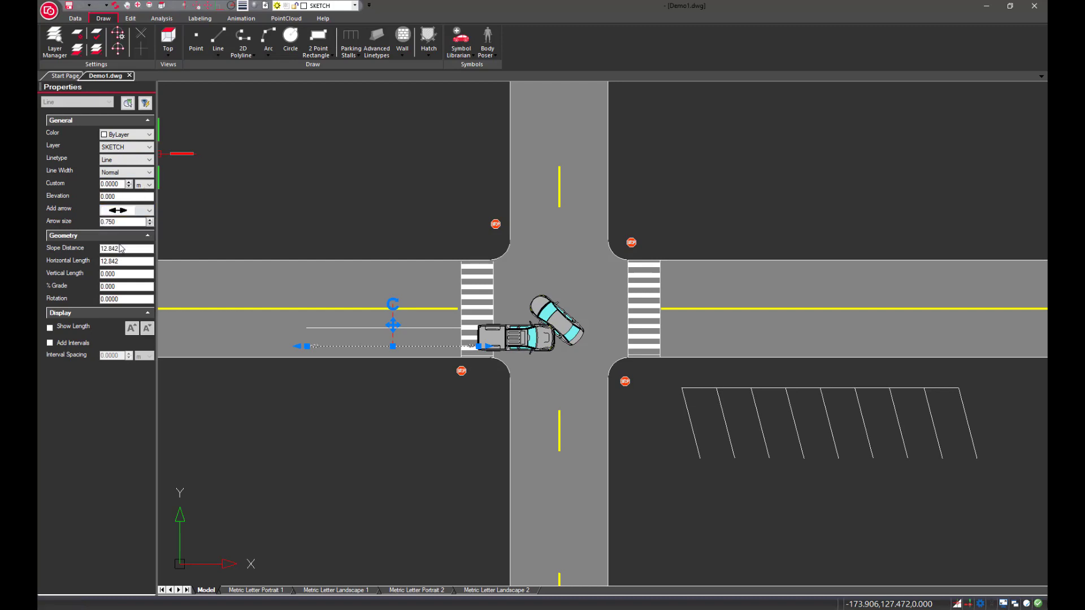
left_click(144, 213)
left_click(141, 218)
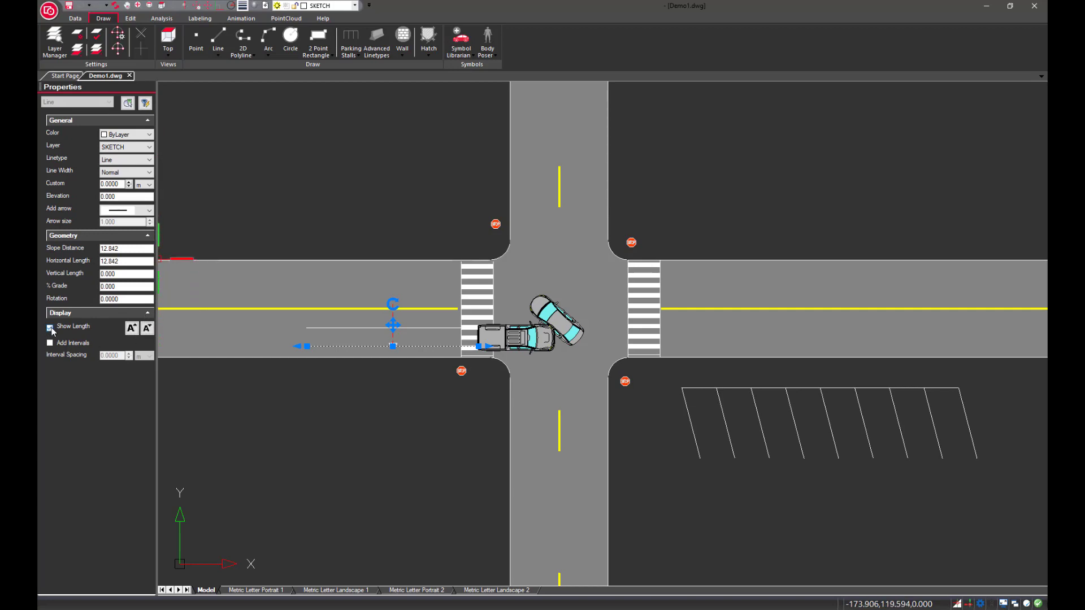
Step: Show the lower line's length, enlarge the label text two sizes and reduce it one size
left_click(130, 329)
left_click(131, 328)
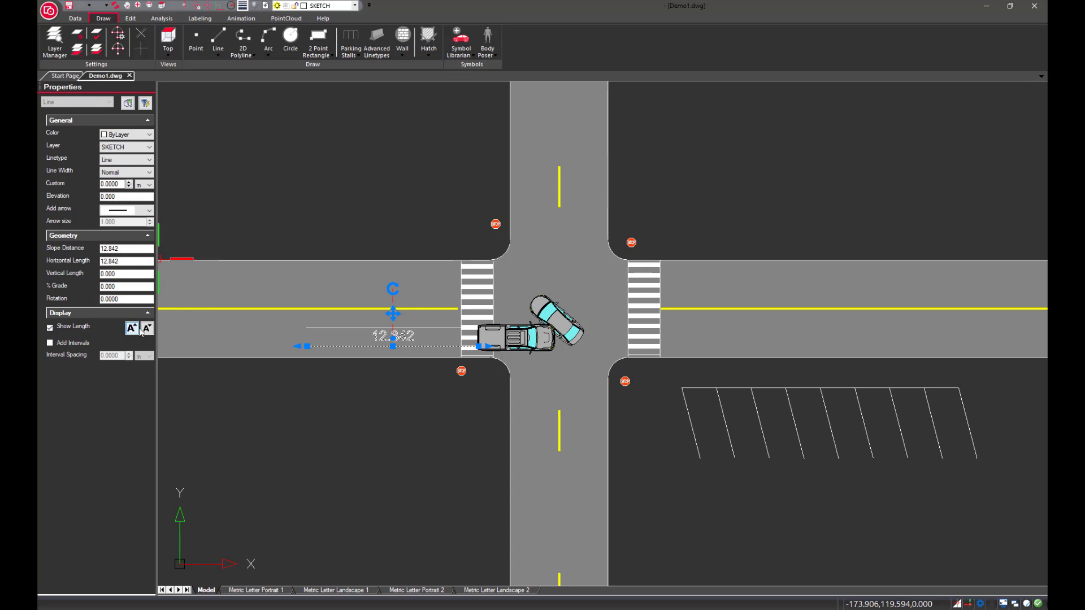
left_click(147, 328)
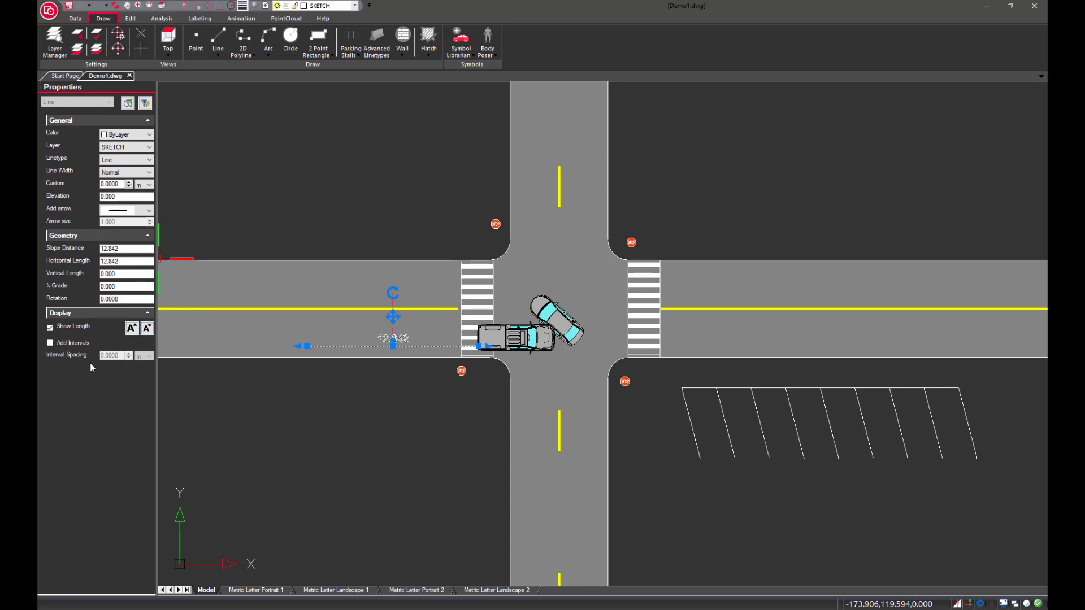
Step: Try interval marks with 1 m spacing on the lower line and remove them
left_click(50, 343)
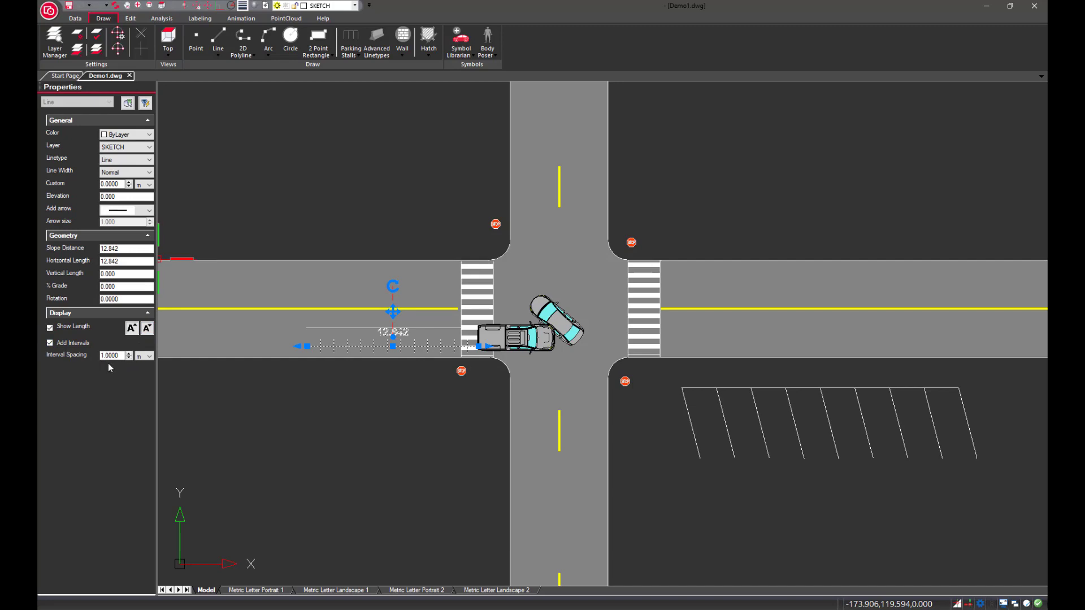
left_click(50, 343)
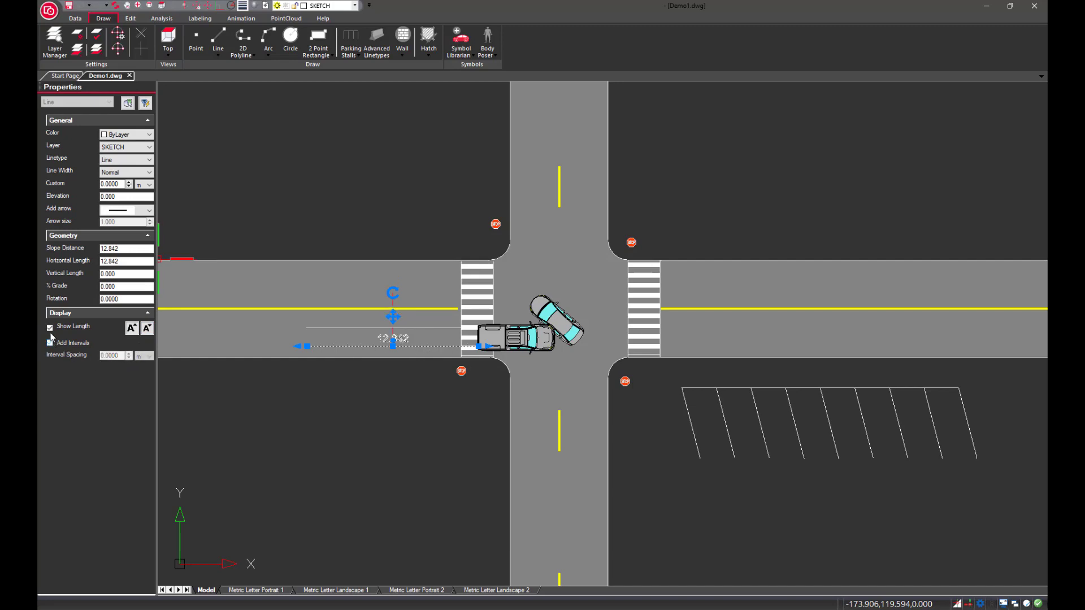
Step: Hide the lower line's length label and change both lines behind the pickup to the advanced linetype Skid Mark 3
left_click(50, 327)
left_click(362, 328)
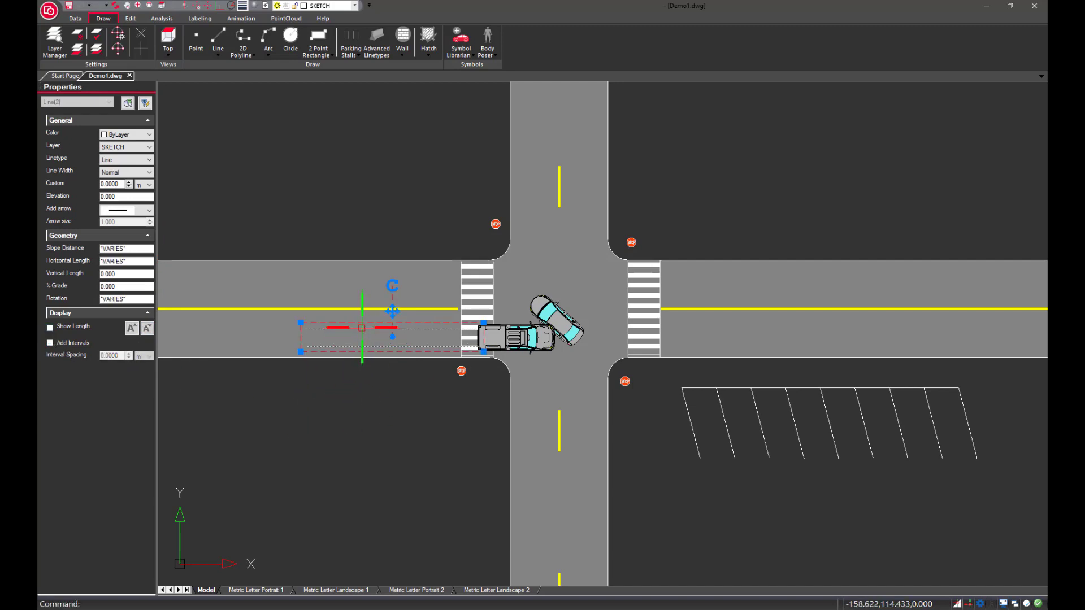
left_click(136, 160)
left_click(123, 180)
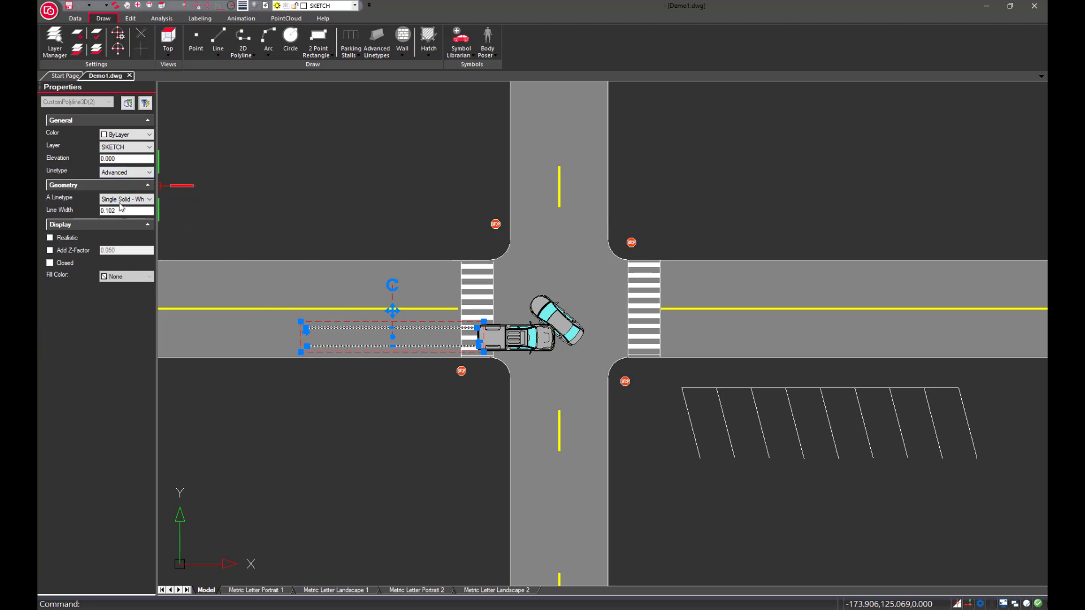
left_click(128, 200)
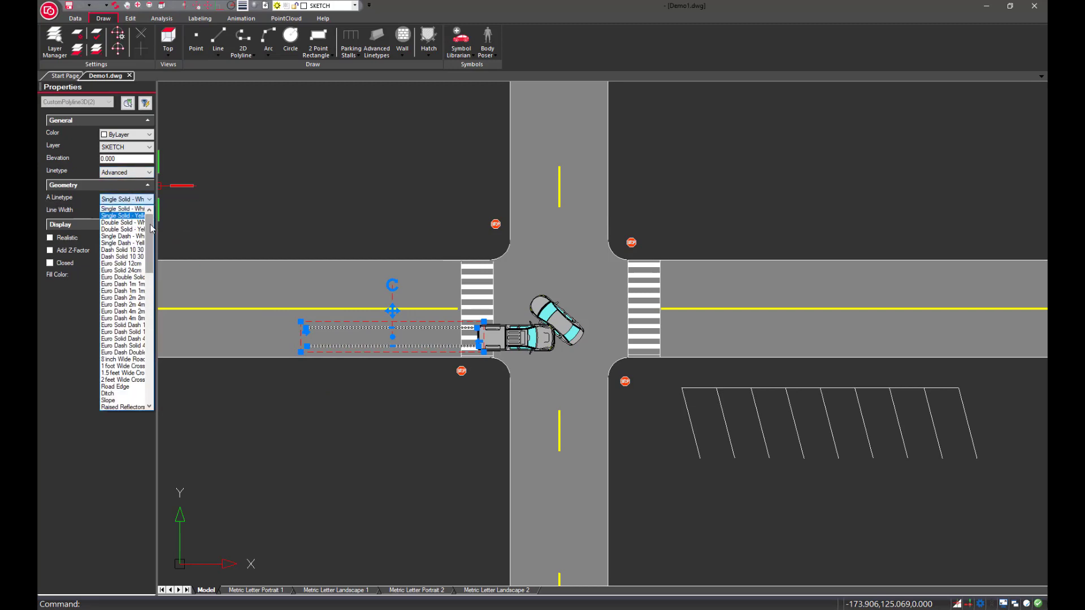
left_click_drag(151, 228, 150, 329)
left_click(132, 311)
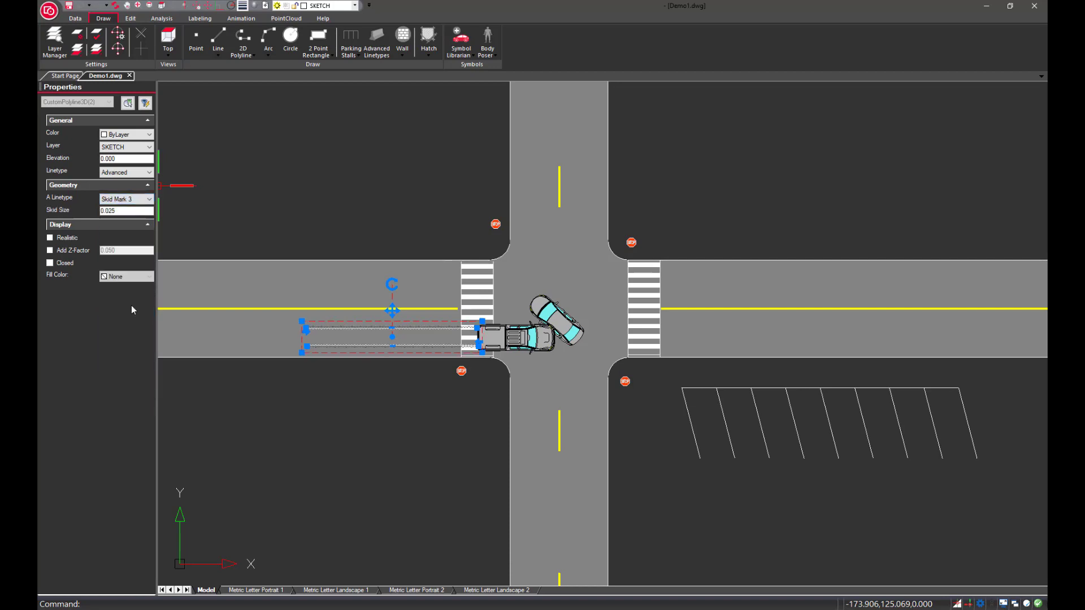
Step: Set the color of both skid mark lines to Red and clear the selection
left_click(129, 135)
left_click(118, 168)
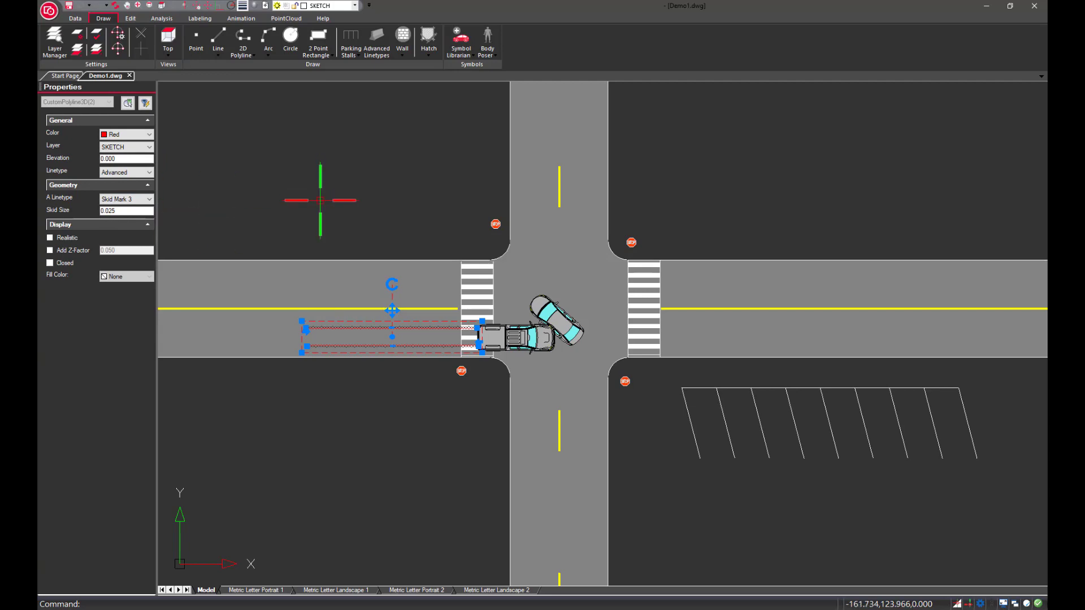
key("Escape")
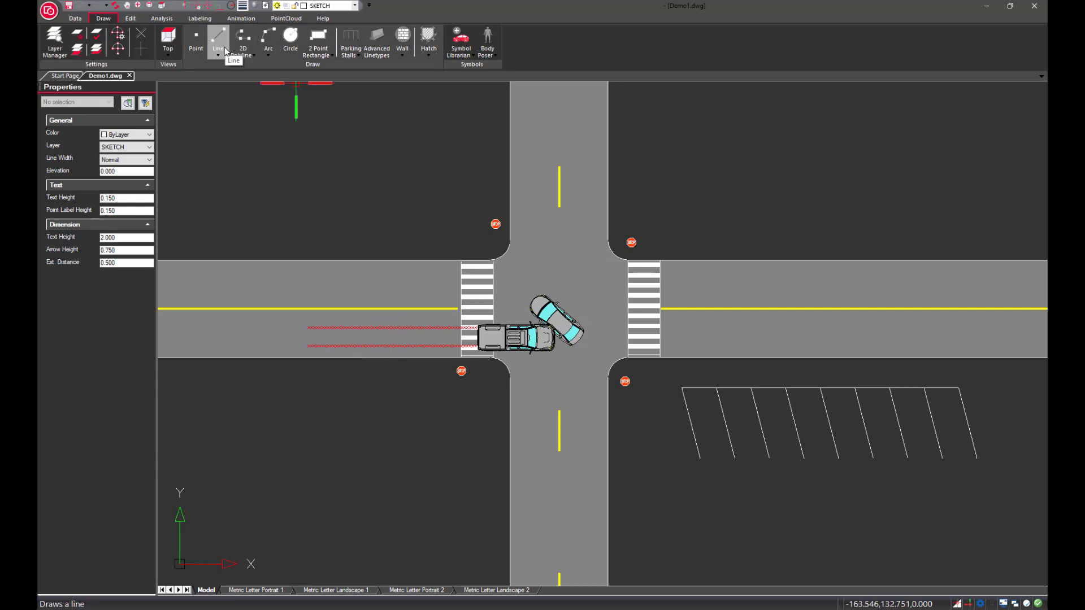
Step: Add the single-line text "Area of Impact" just below the crashed vehicles, accepting the default height of 0.150
scroll(198, 42, "down", 3)
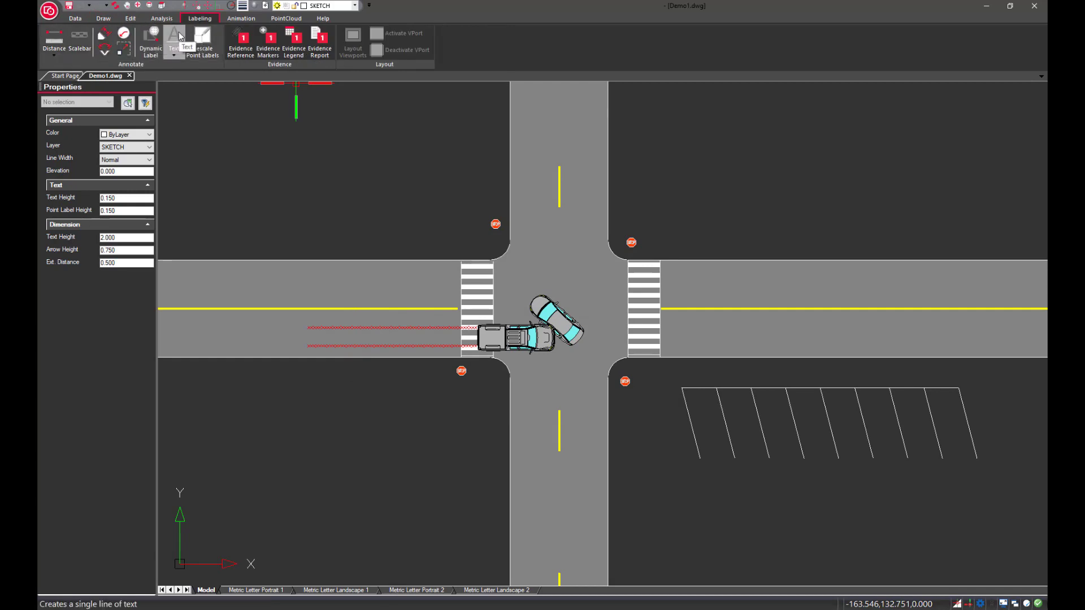
left_click(179, 36)
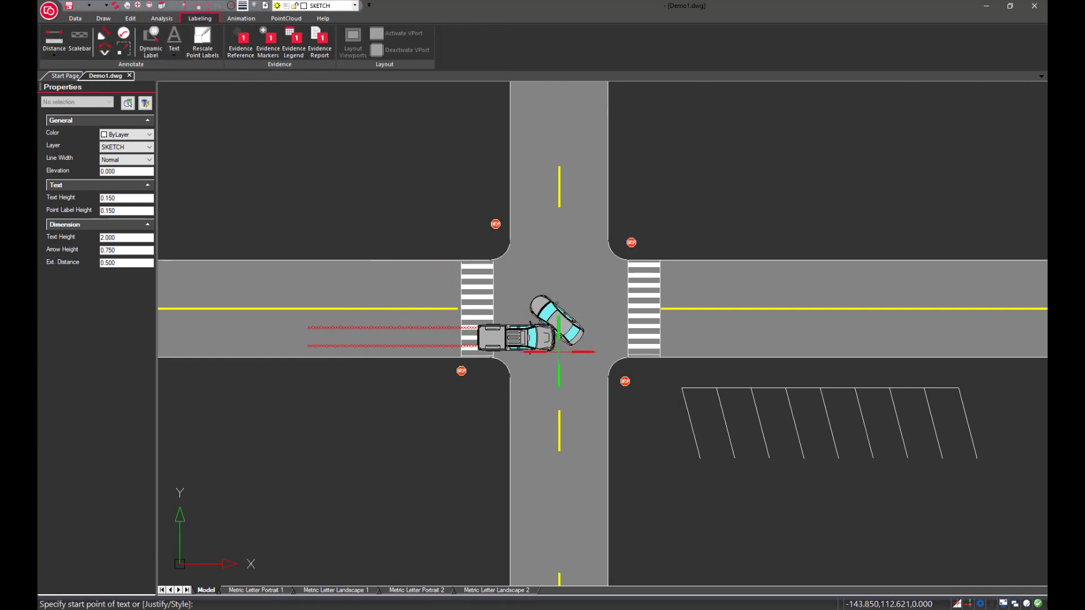
left_click(578, 376)
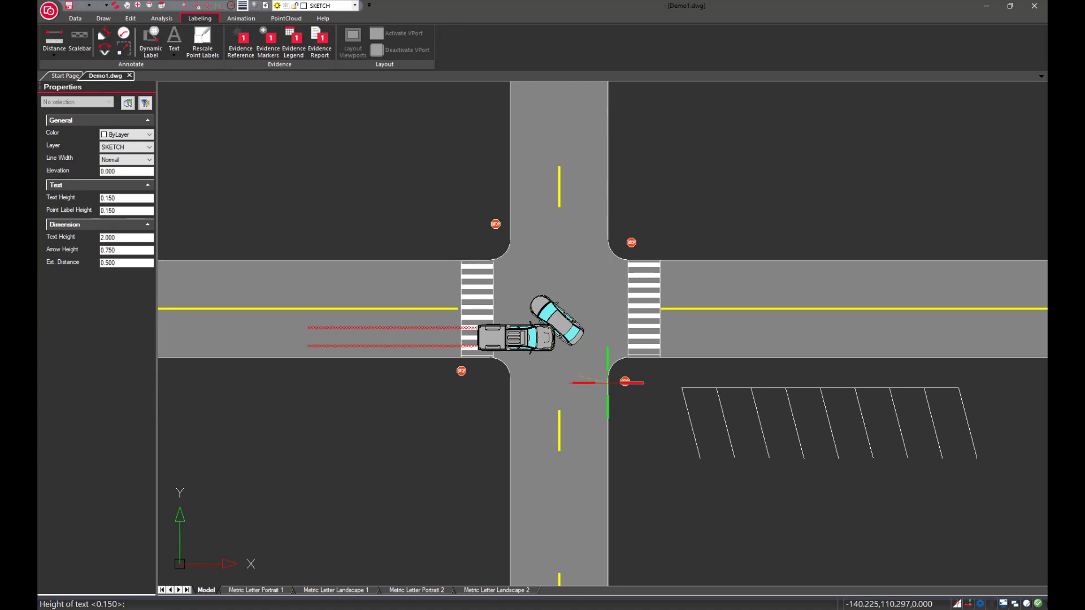
key("Return")
key("Return")
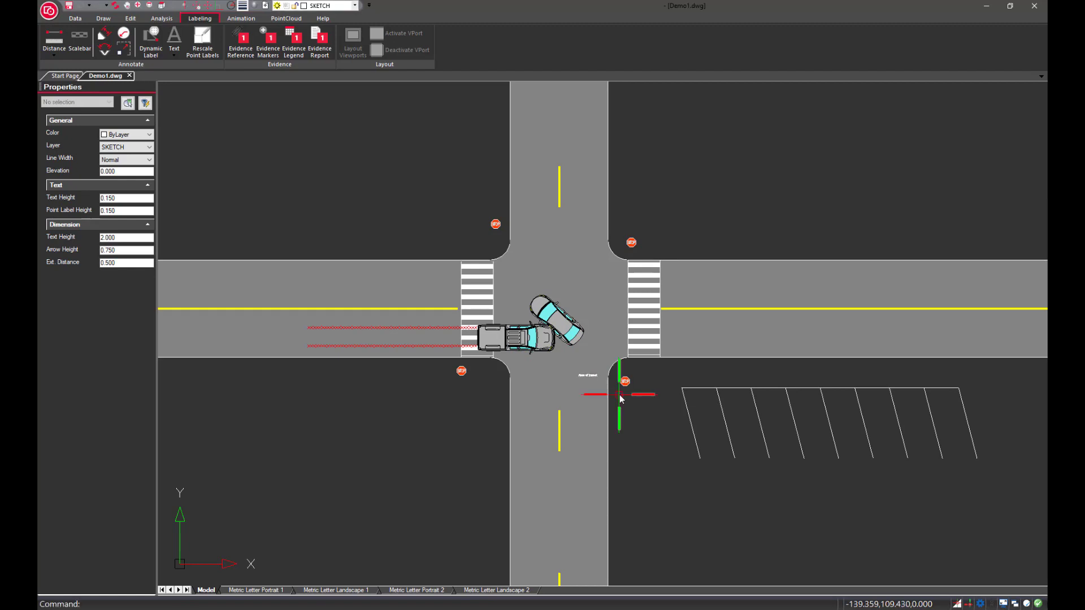
Step: Enlarge the "Area of Impact" text to a height of 0.550 and move it to the middle of the south road
left_click(587, 376)
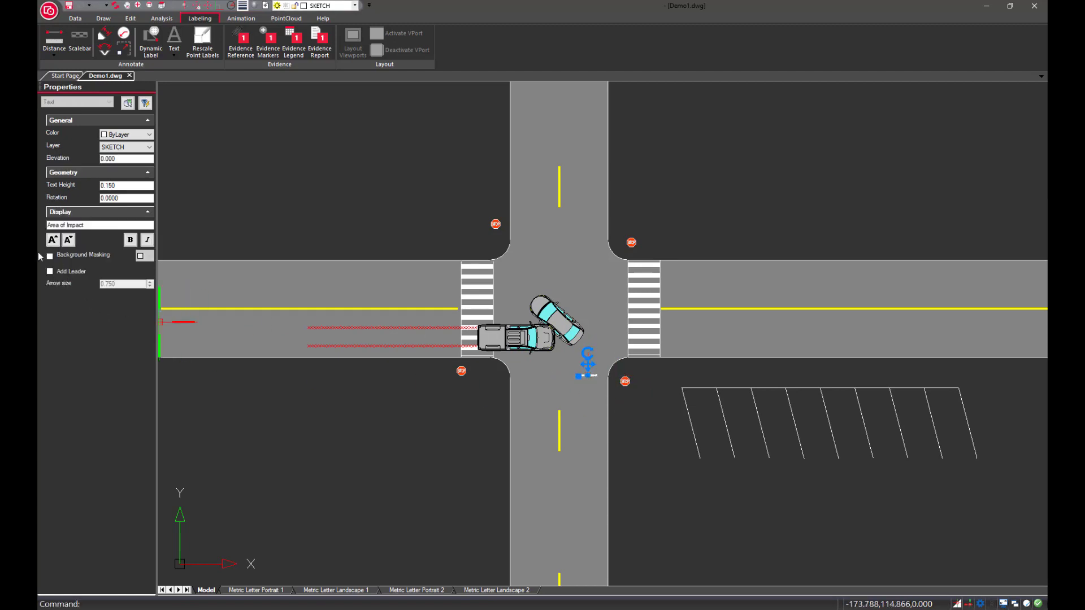
left_click(52, 241)
left_click(53, 241)
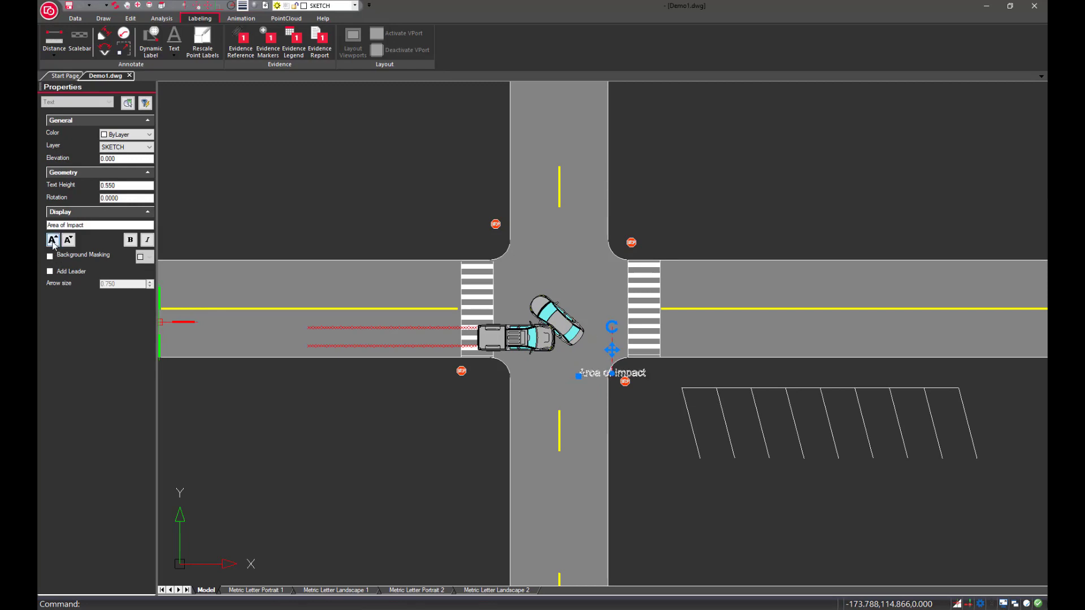
left_click(611, 350)
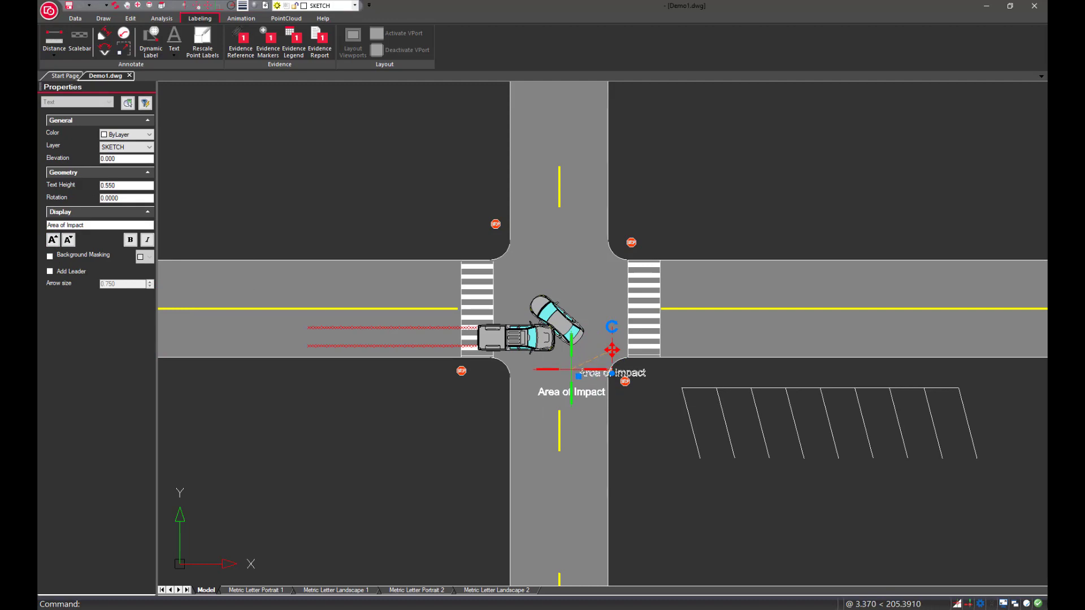
Step: Add a leader to the "Area of Impact" text and point its arrow at the contact point between the vehicles
left_click(50, 271)
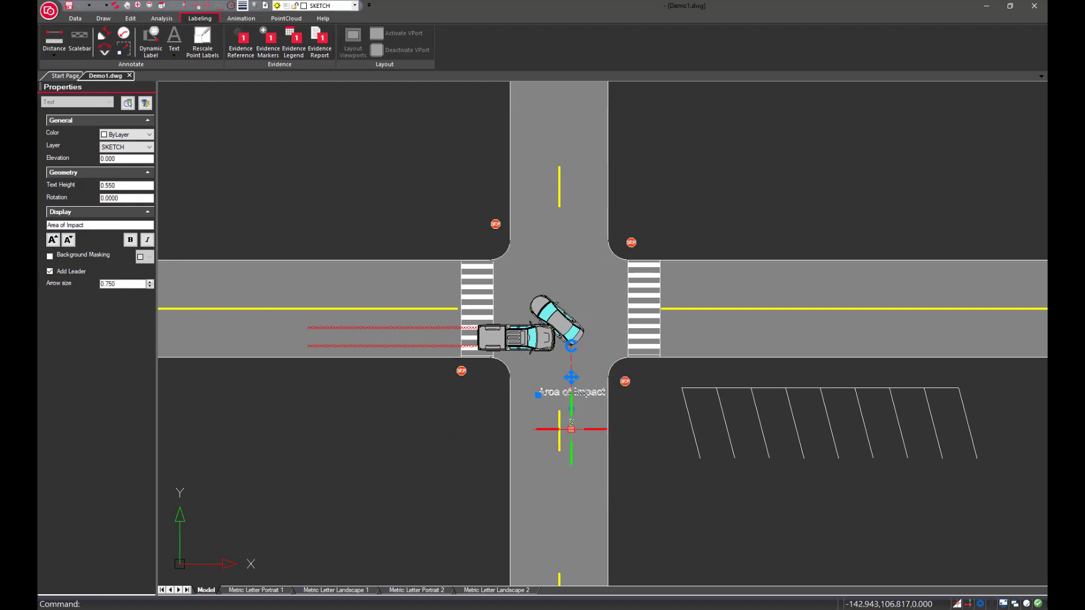
left_click(571, 429)
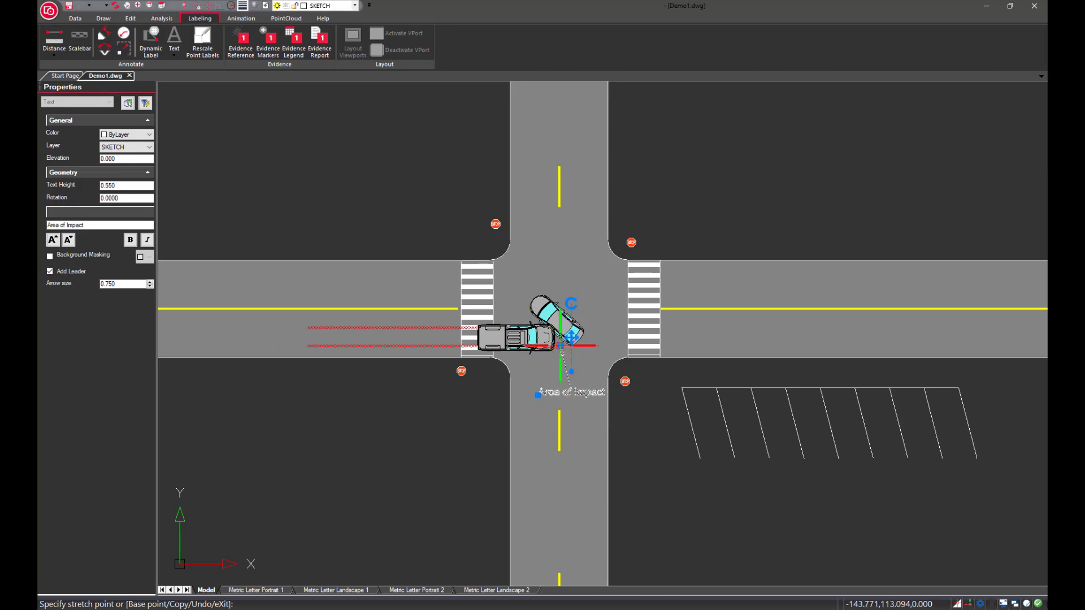
left_click(561, 350)
key("Escape")
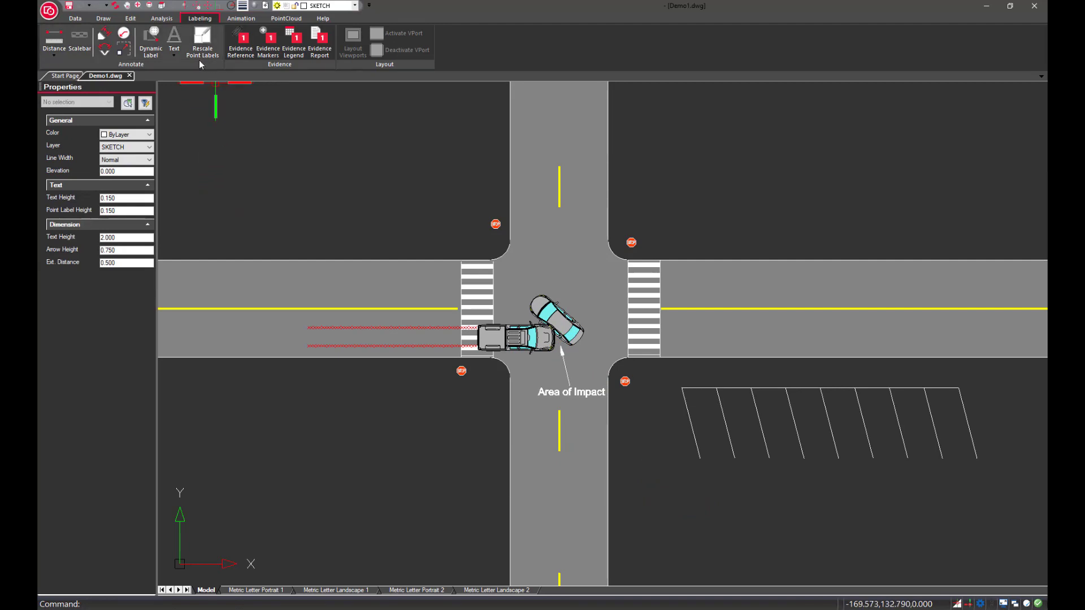
Step: Add the single-line text "Skidmarks" below the west road, near the start of the skid marks, at the default height
left_click(174, 43)
left_click(297, 381)
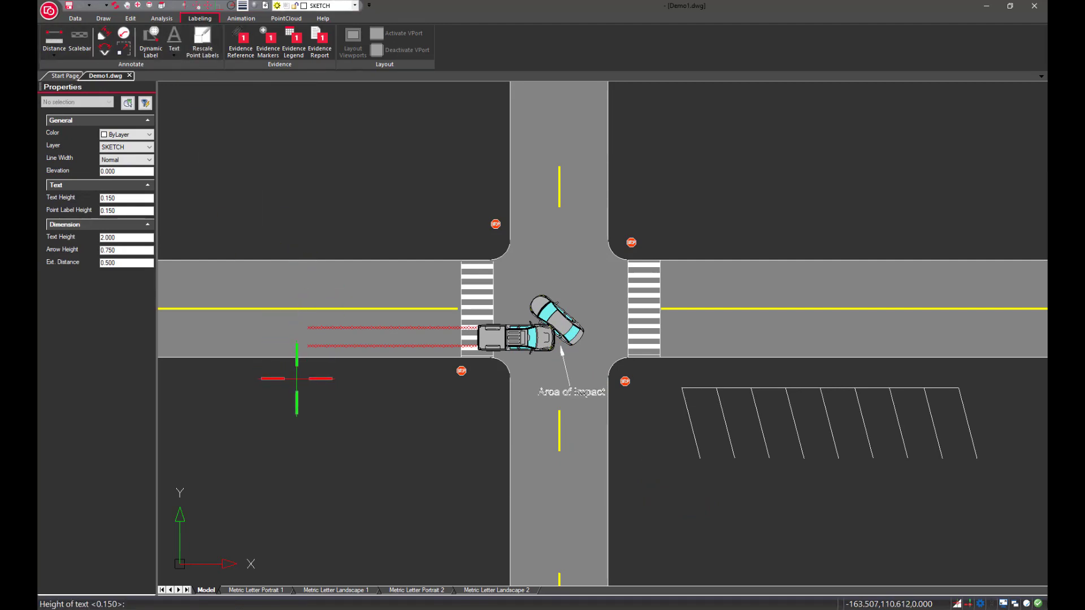
key("Return")
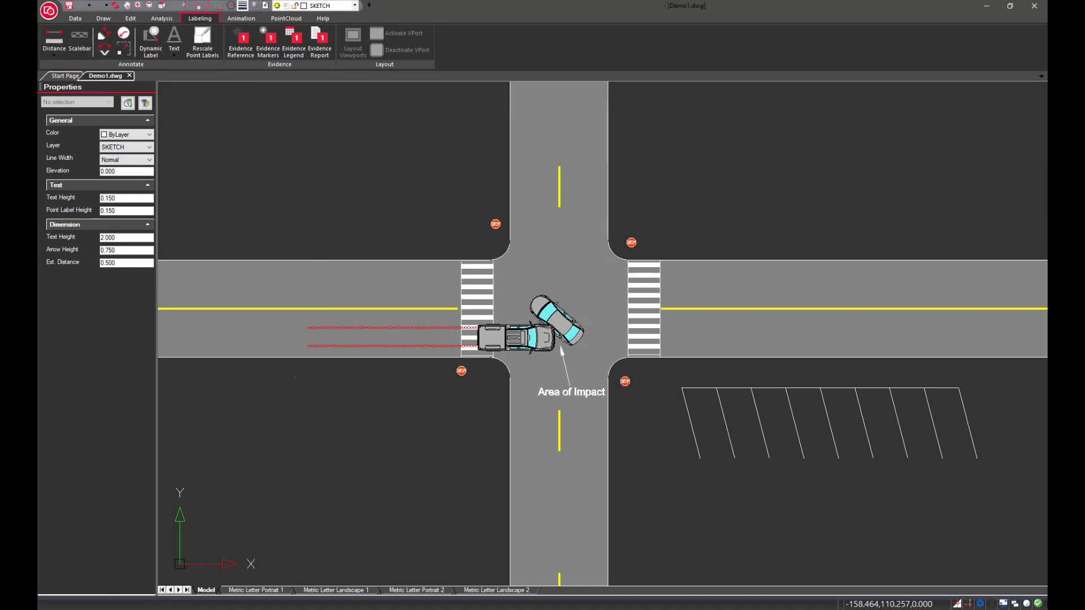
type("Skidmarks")
key("Return")
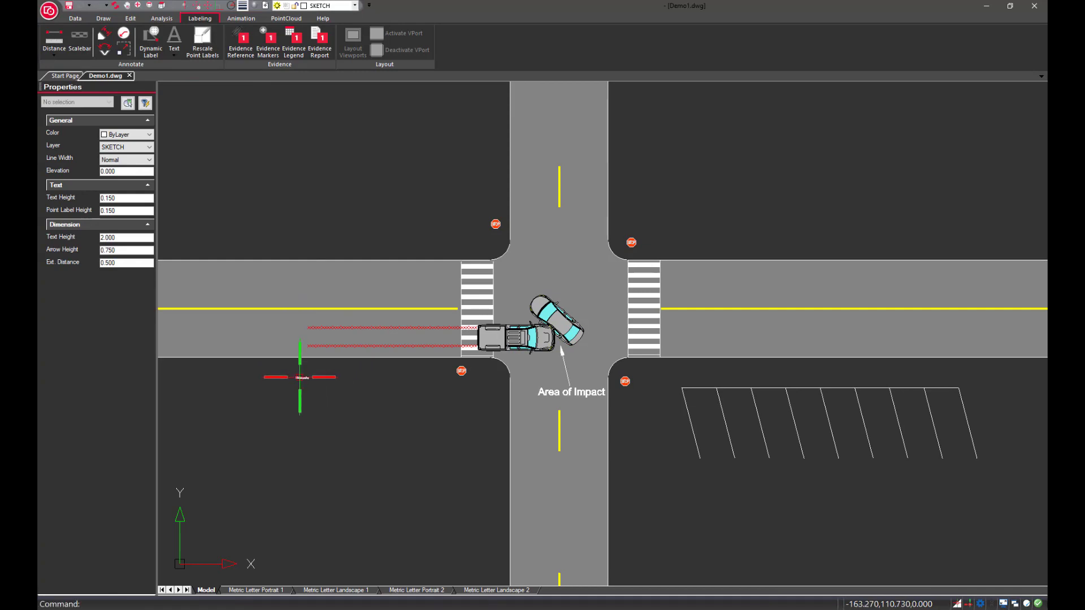
Step: Enlarge the "Skidmarks" text to a height of 0.550 and add a leader pointing at the lower skid mark
left_click(305, 375)
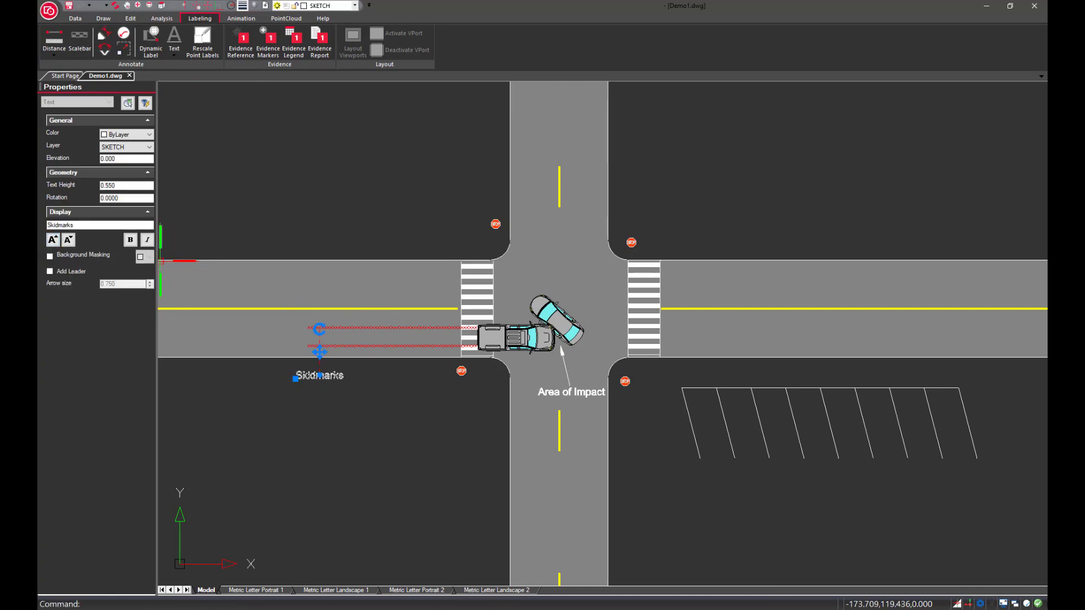
left_click(49, 271)
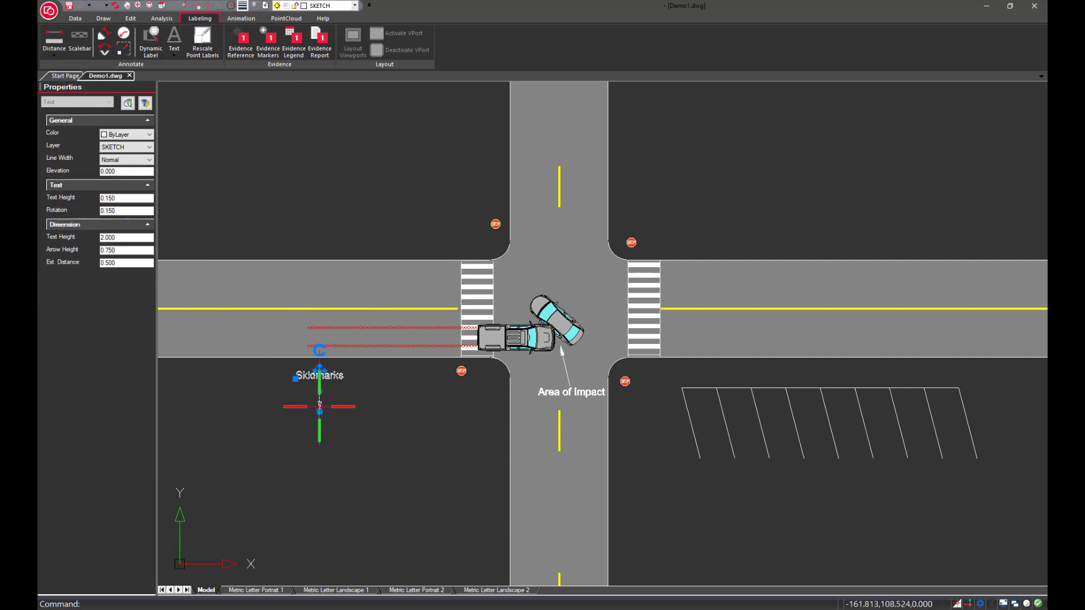
left_click(320, 411)
key("Escape")
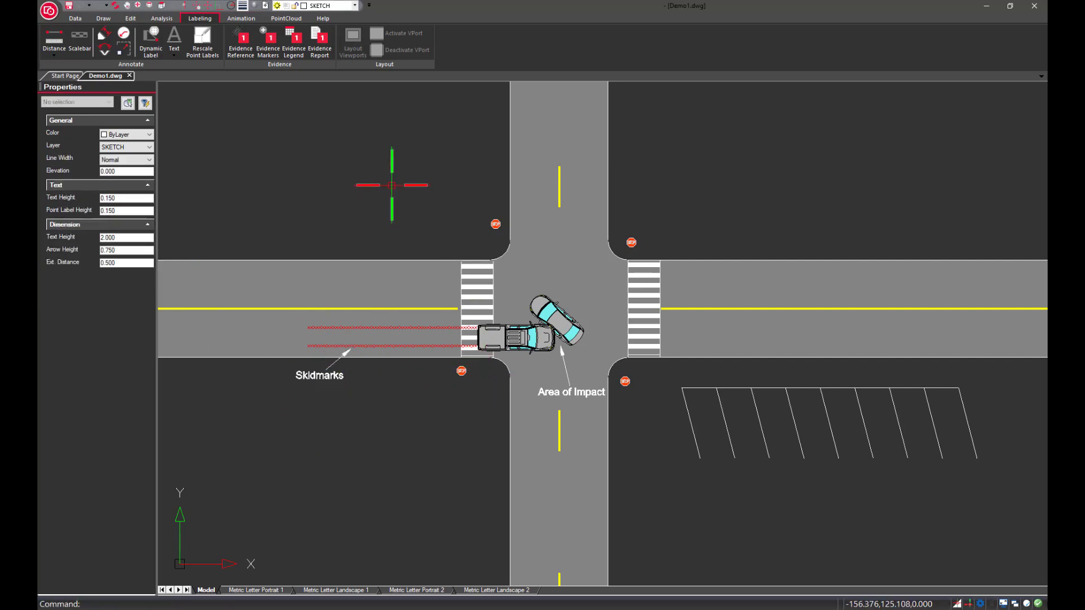
Step: Draw a two-point rectangle about 8.6 by 5.6 m just above the west road, near the intersection's northwest corner
mouse_move(390, 182)
middle_mouse_down()
mouse_move(388, 225)
mouse_move(406, 237)
middle_mouse_up()
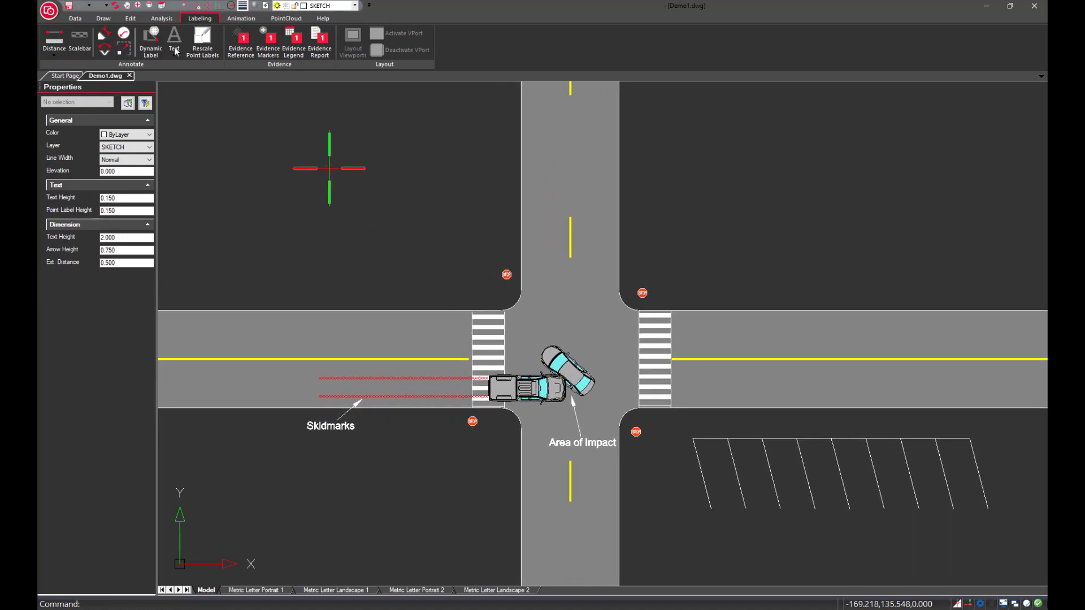
left_click(103, 18)
left_click(318, 37)
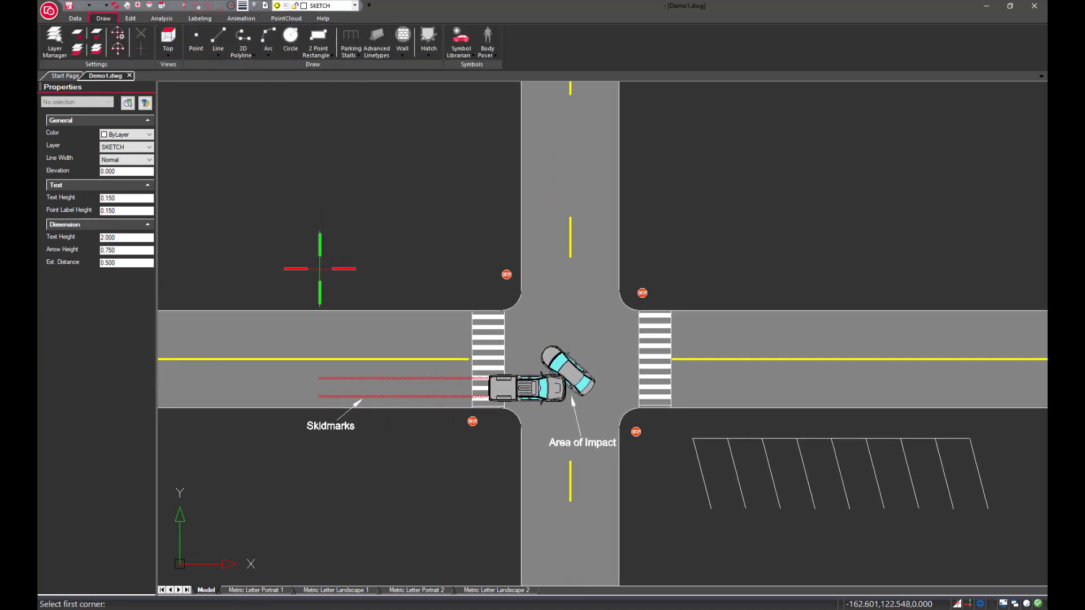
left_click(317, 231)
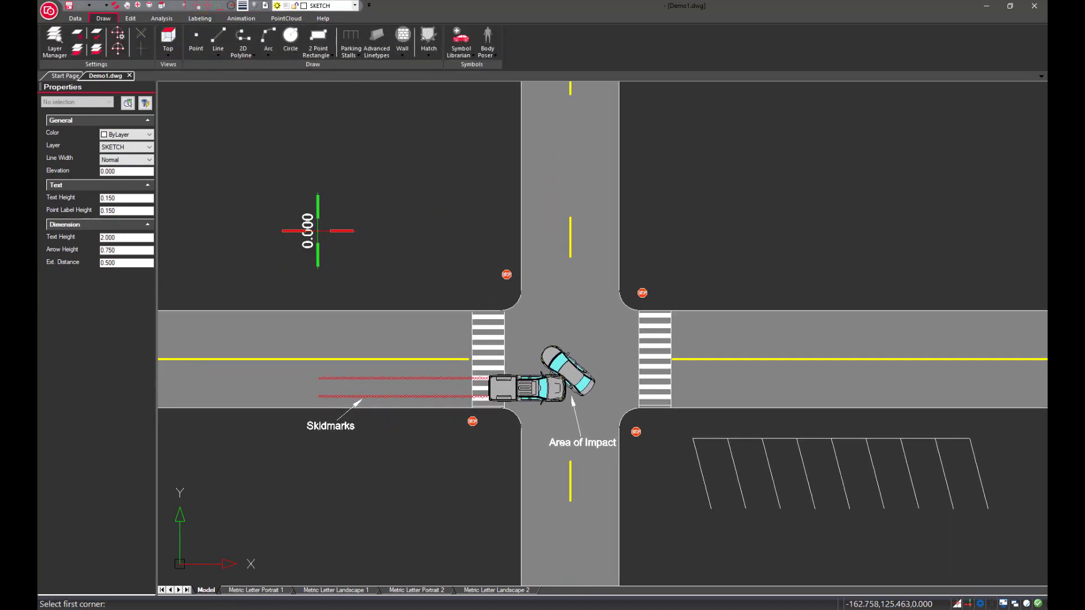
left_click(432, 306)
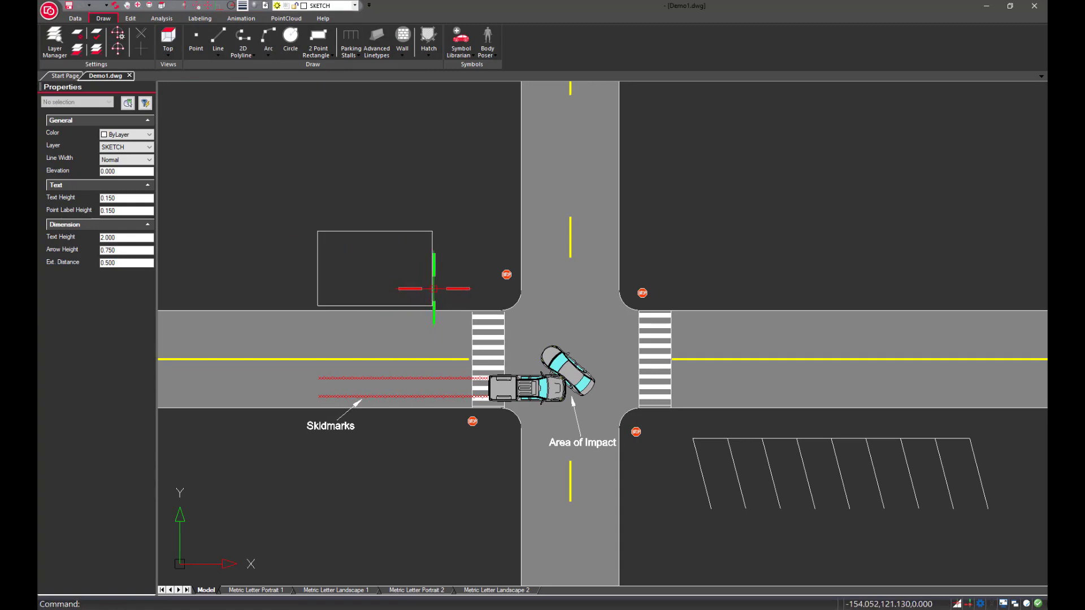
Step: Label the rectangle "Building A" with enlarged text and fill it with Cyan
left_click(433, 288)
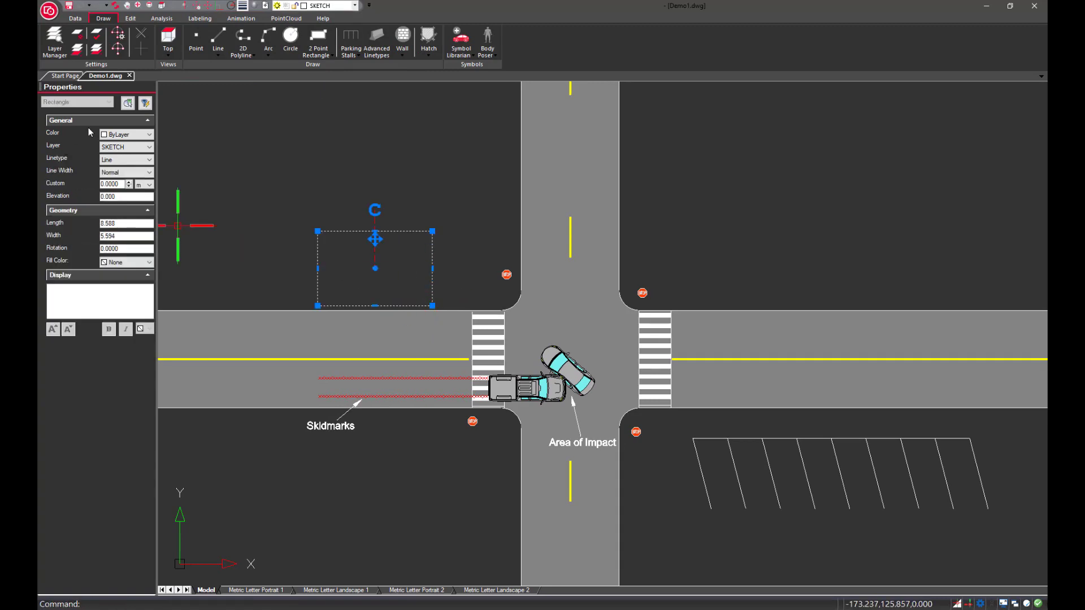
left_click(64, 301)
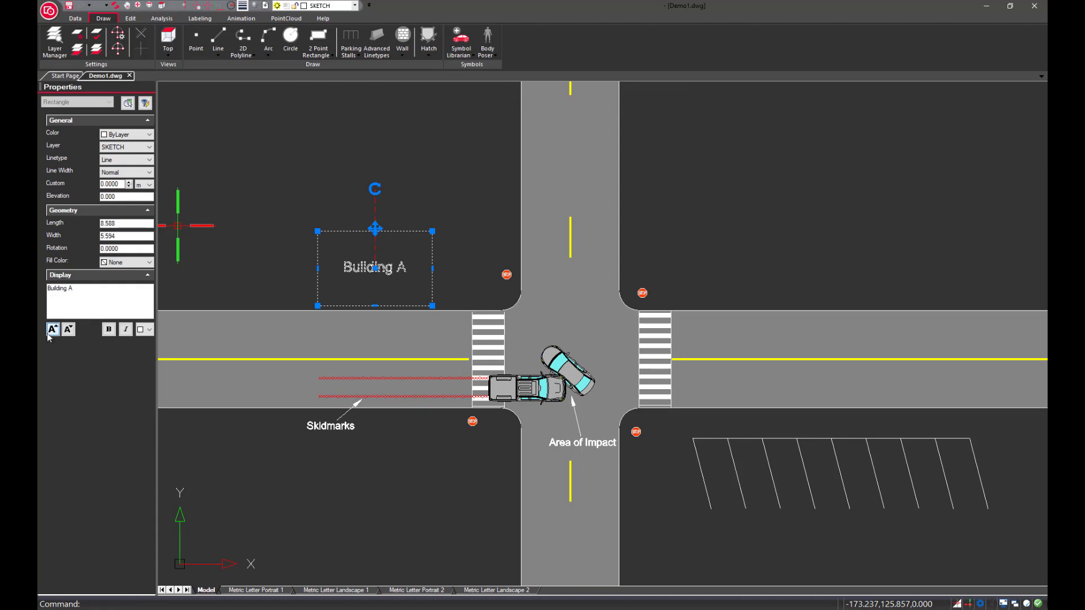
left_click(123, 264)
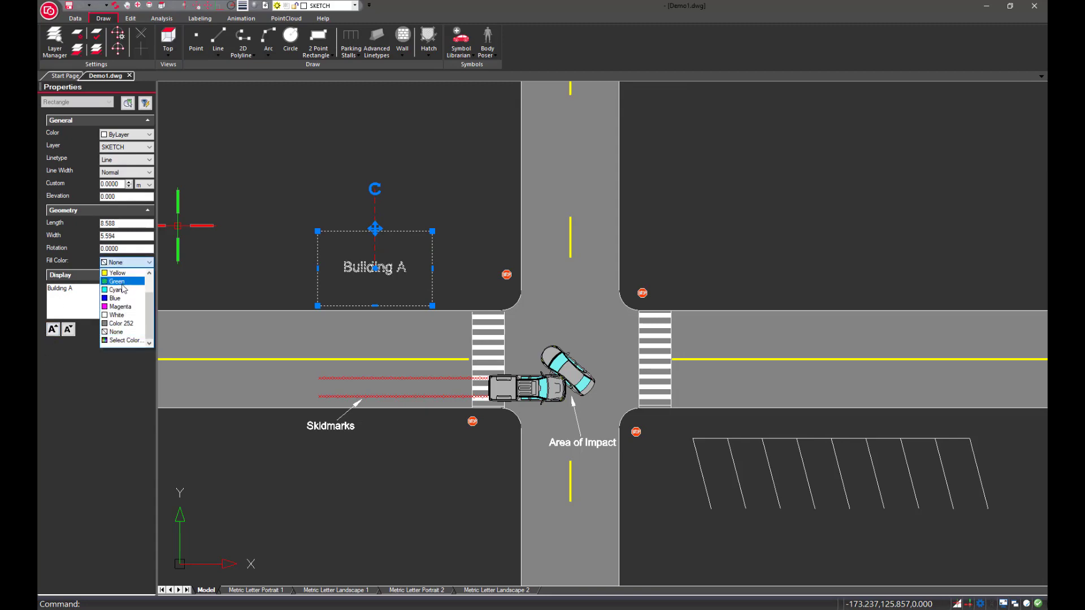
left_click(123, 291)
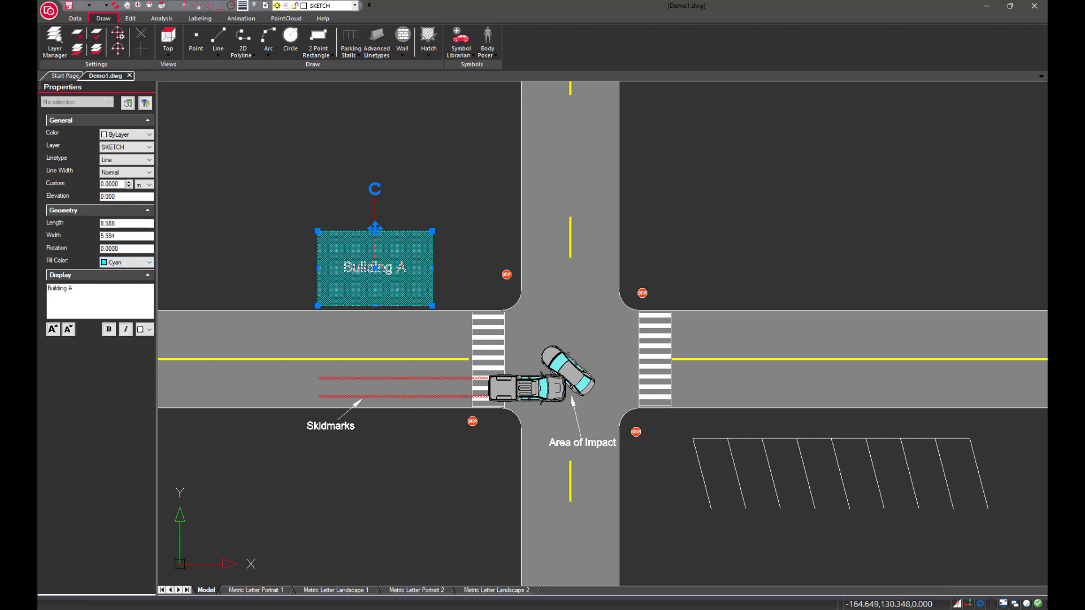
key("Escape")
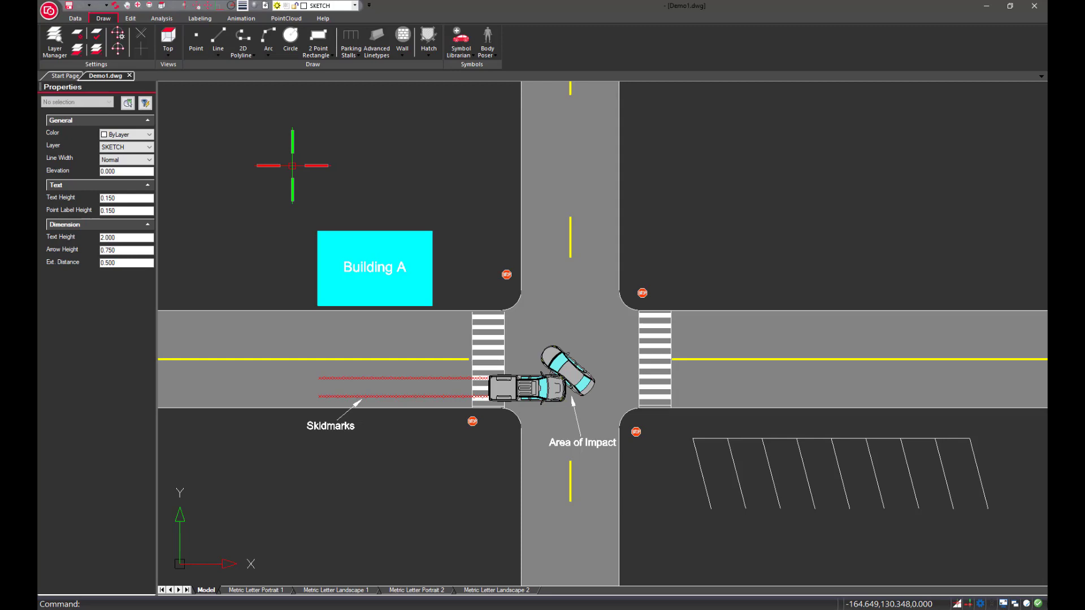
Step: Start a Baseline Offset with its origin on the south road's west edge and the reference point farther south along that edge
left_click(78, 19)
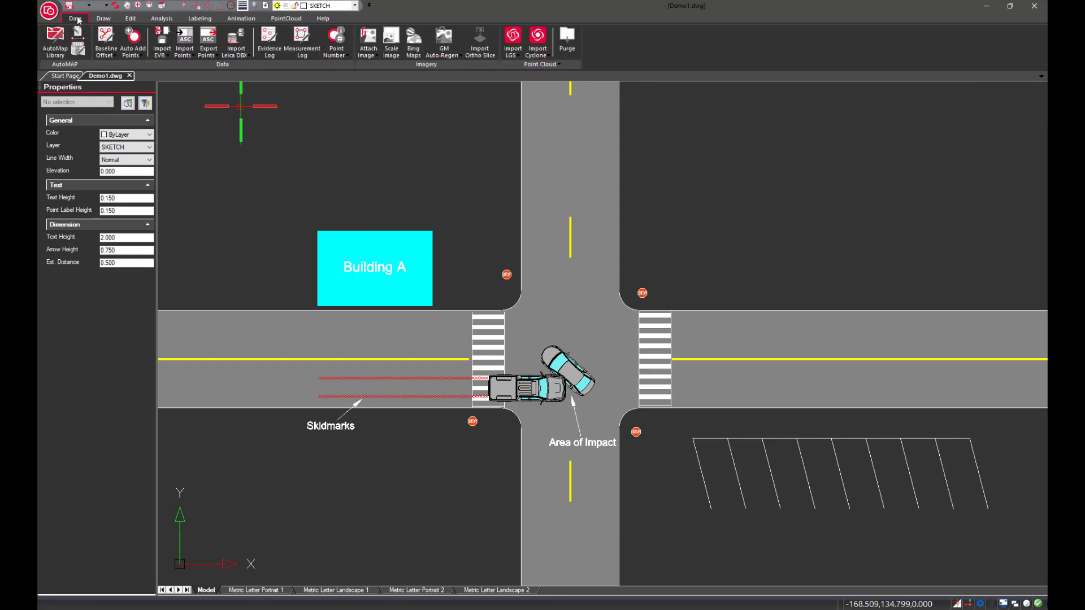
left_click(105, 40)
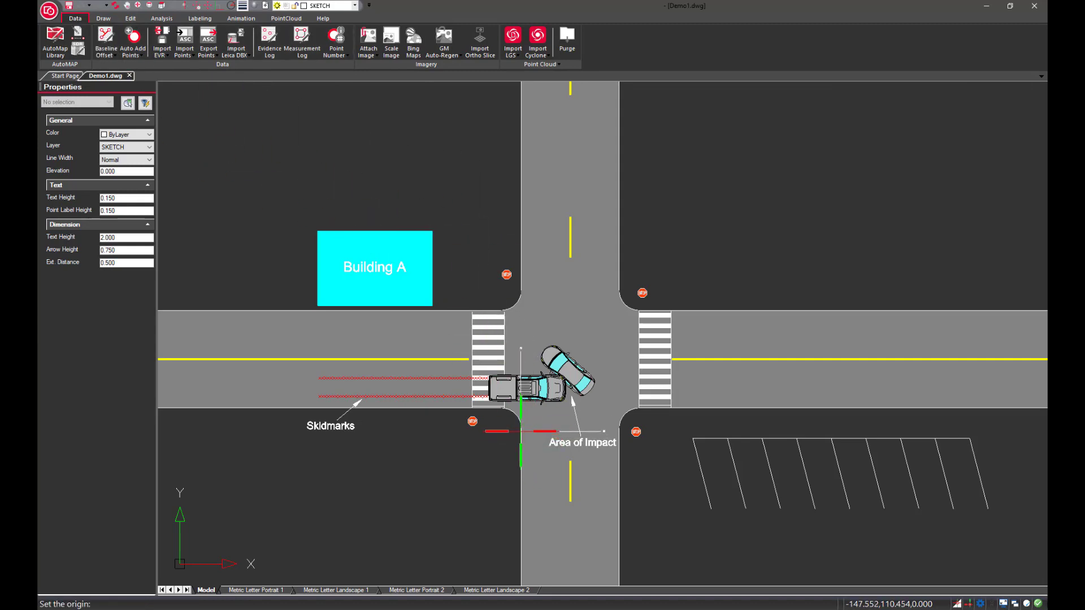
left_click(521, 430)
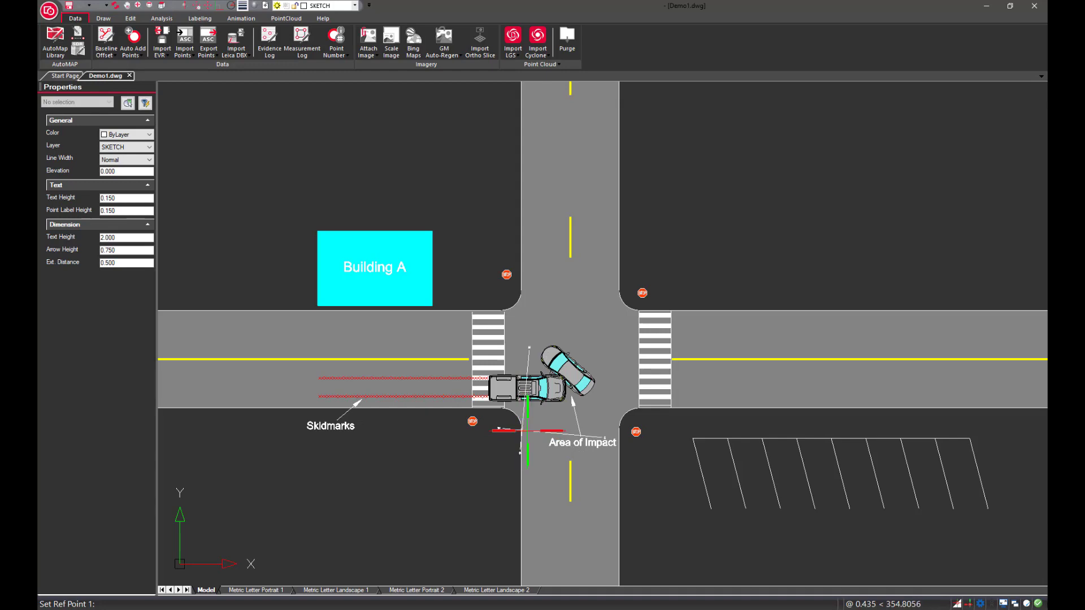
left_click(522, 452)
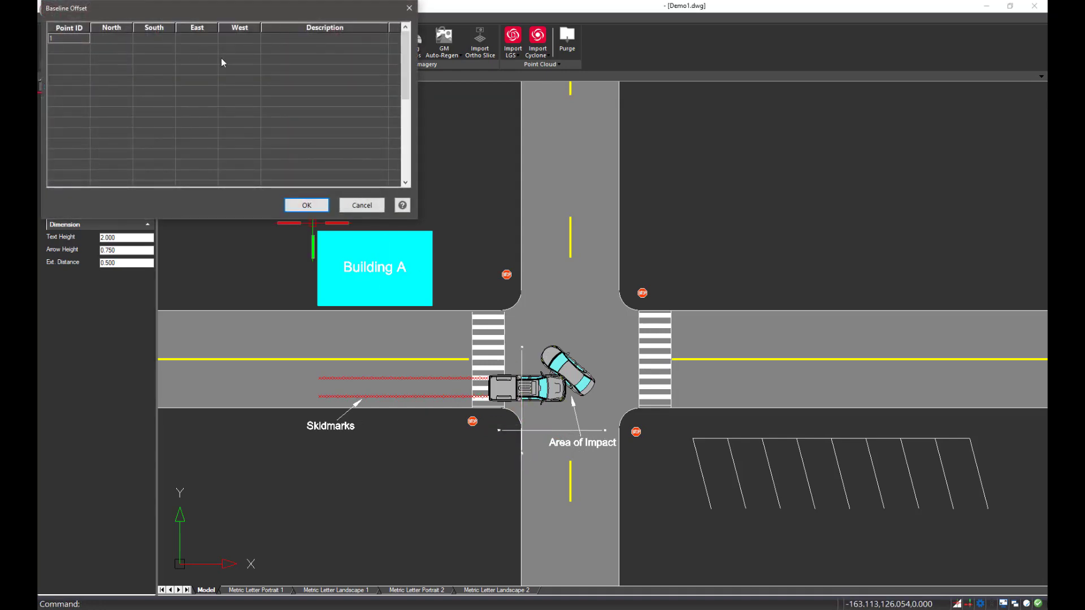
Step: Cancel the Baseline Offset and place a 6 m scale bar horizontally below the Skidmarks label
left_click(361, 205)
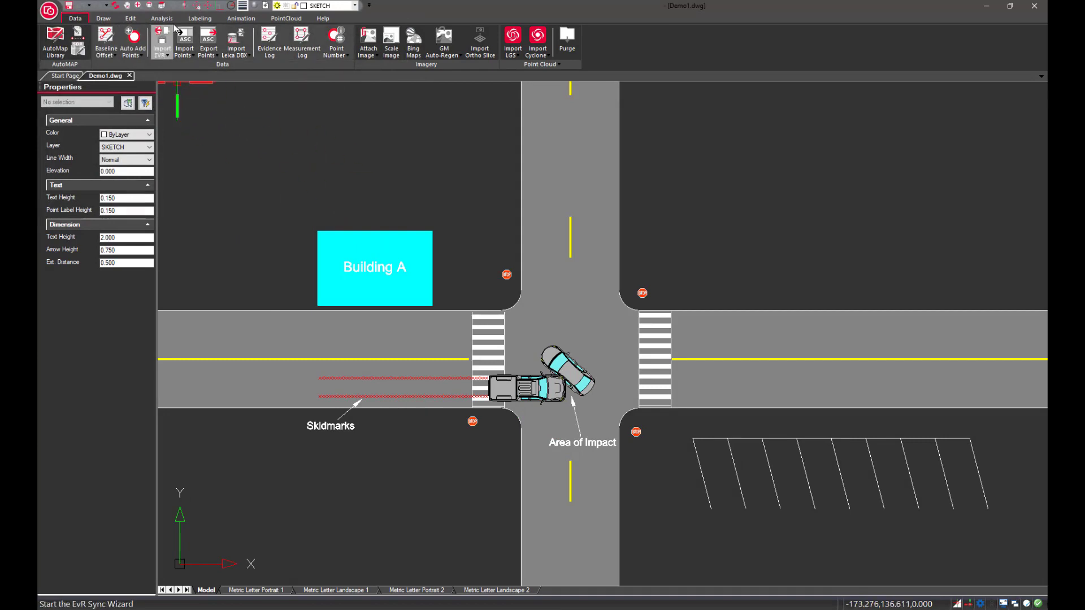
left_click(199, 18)
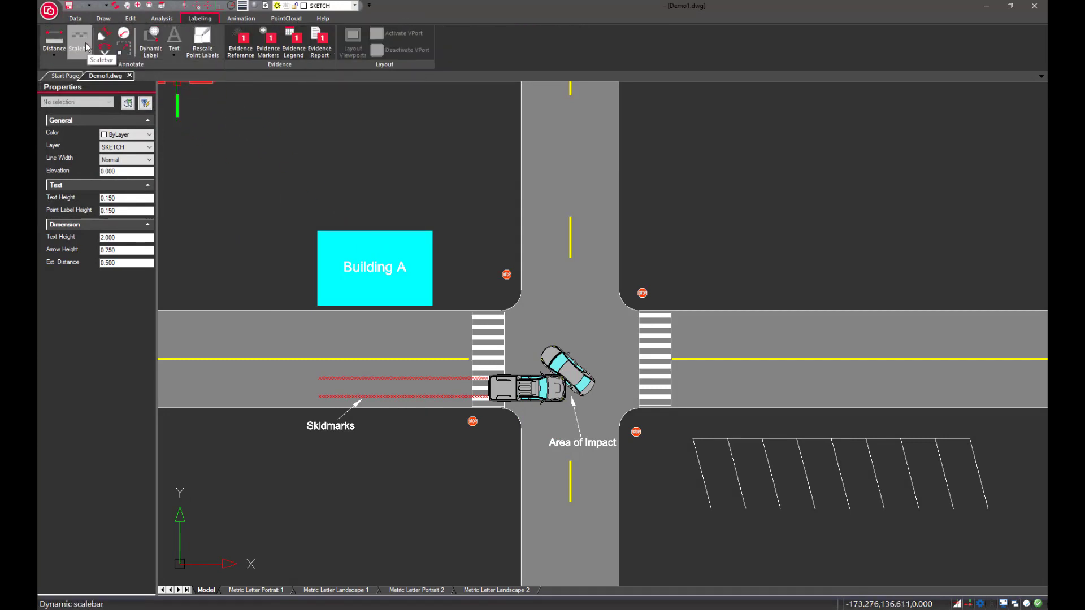
left_click(86, 47)
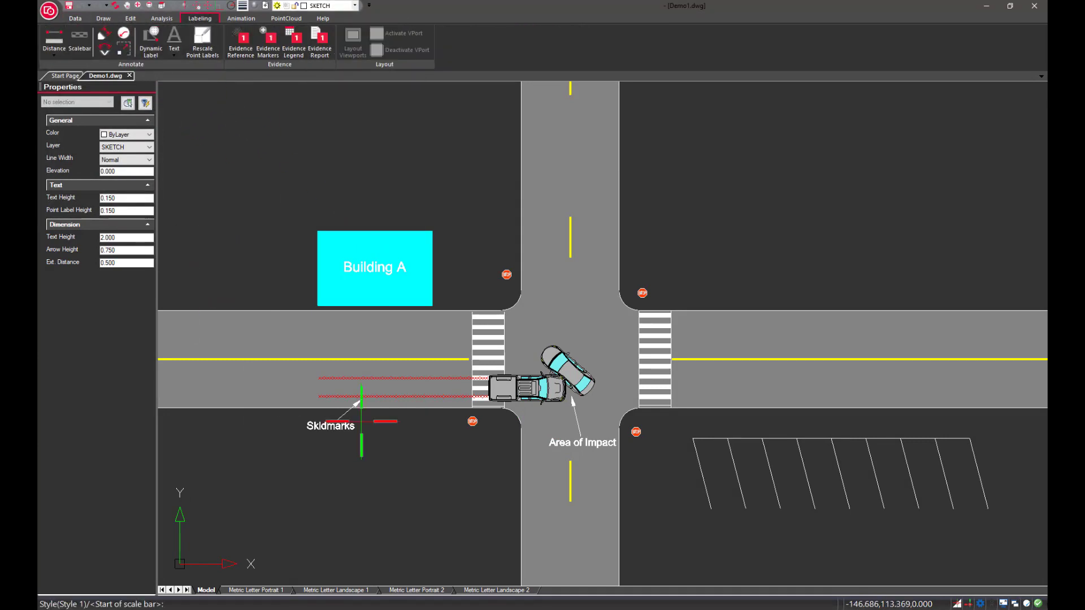
left_click(326, 509)
left_click(405, 509)
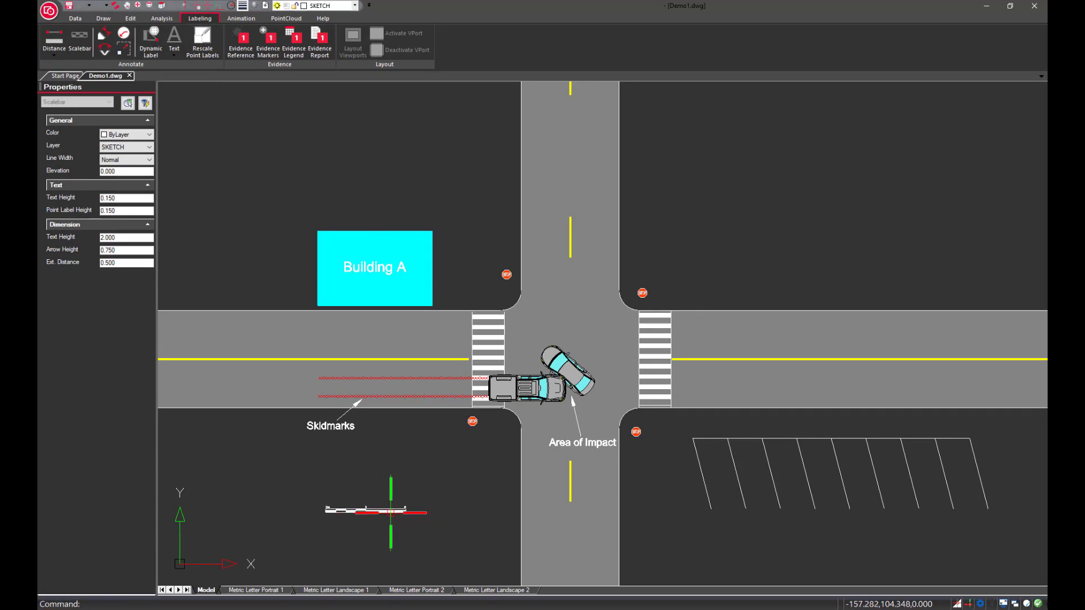
Step: Enlarge the scale bar's text height to 0.392 and stretch the bar to a total length of 10 m
left_click(391, 510)
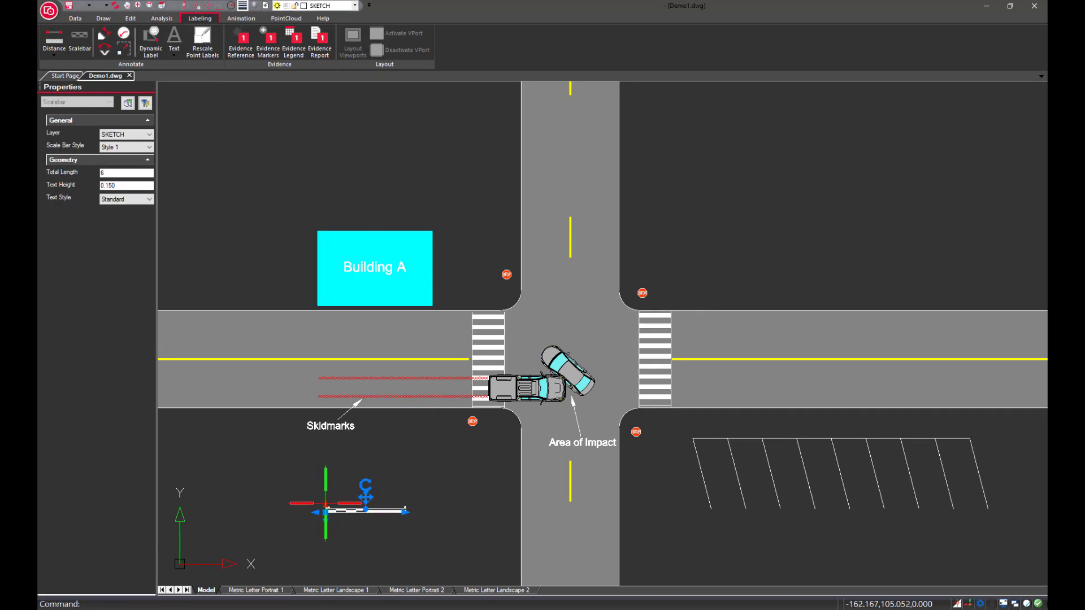
left_click(326, 503)
left_click(326, 500)
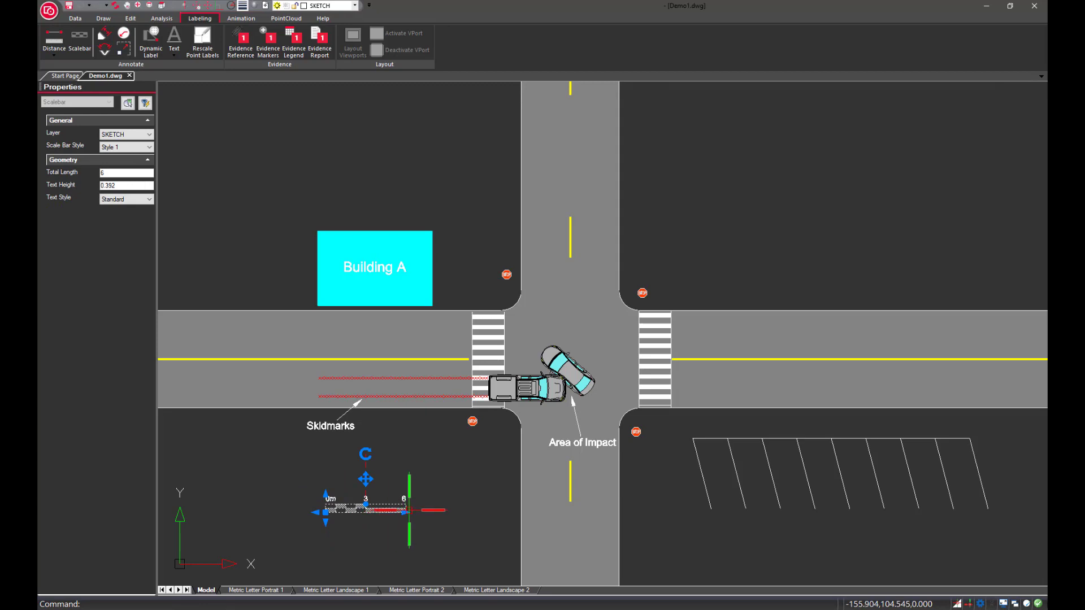
left_click(406, 510)
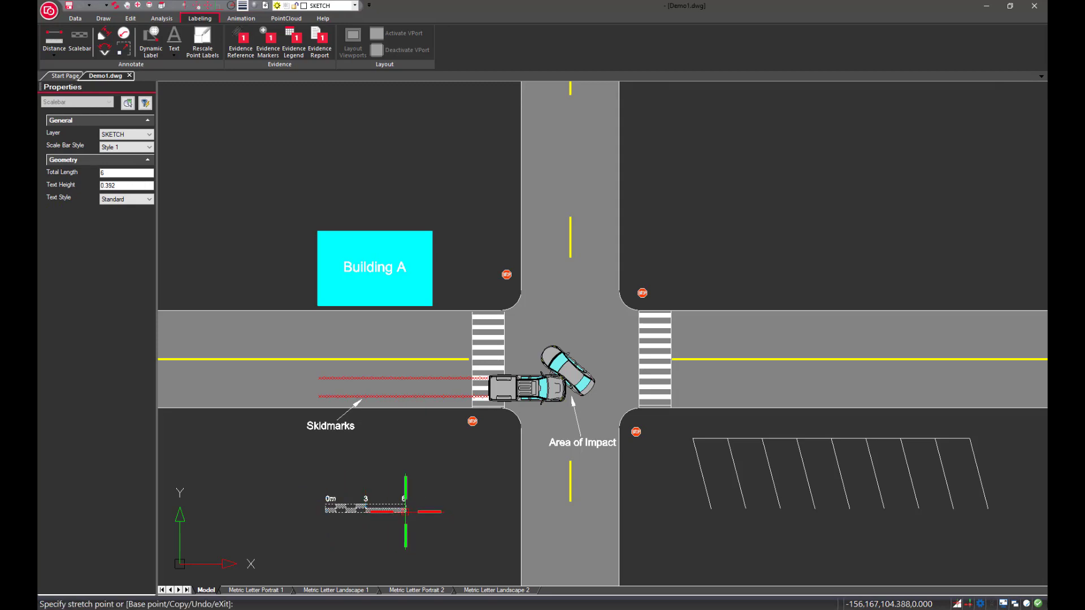
left_click(453, 512)
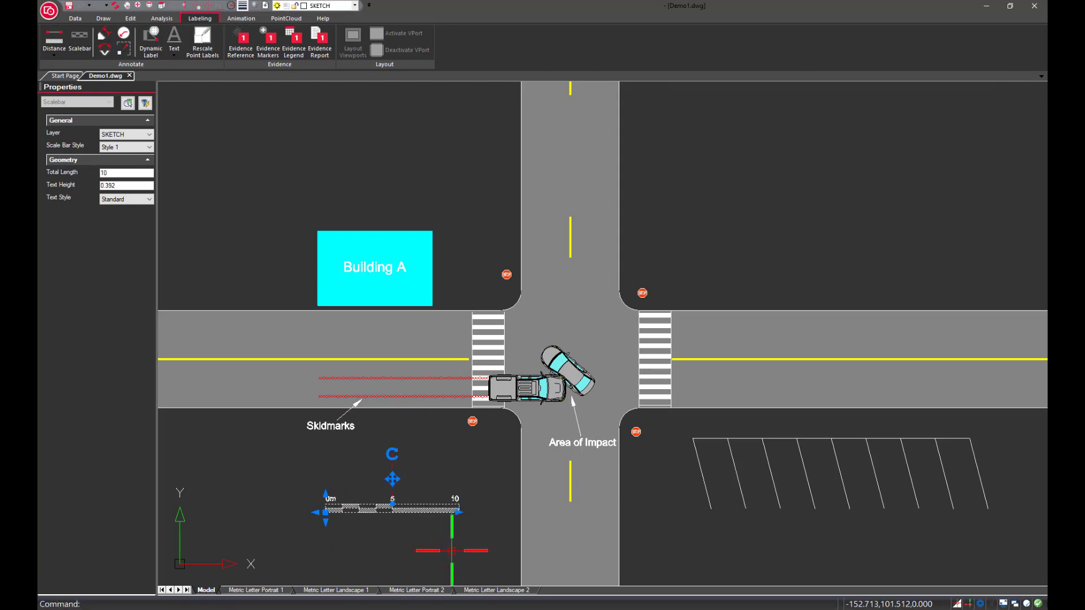
key("Escape")
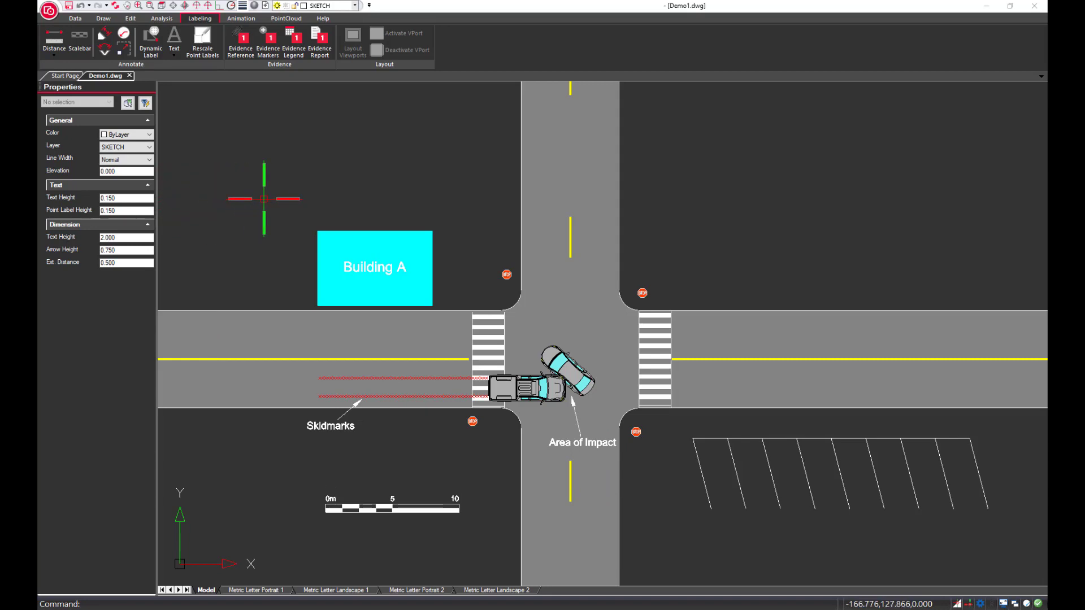
Step: Create a new scene named Demo2 with Meters as the scene units
left_click(64, 76)
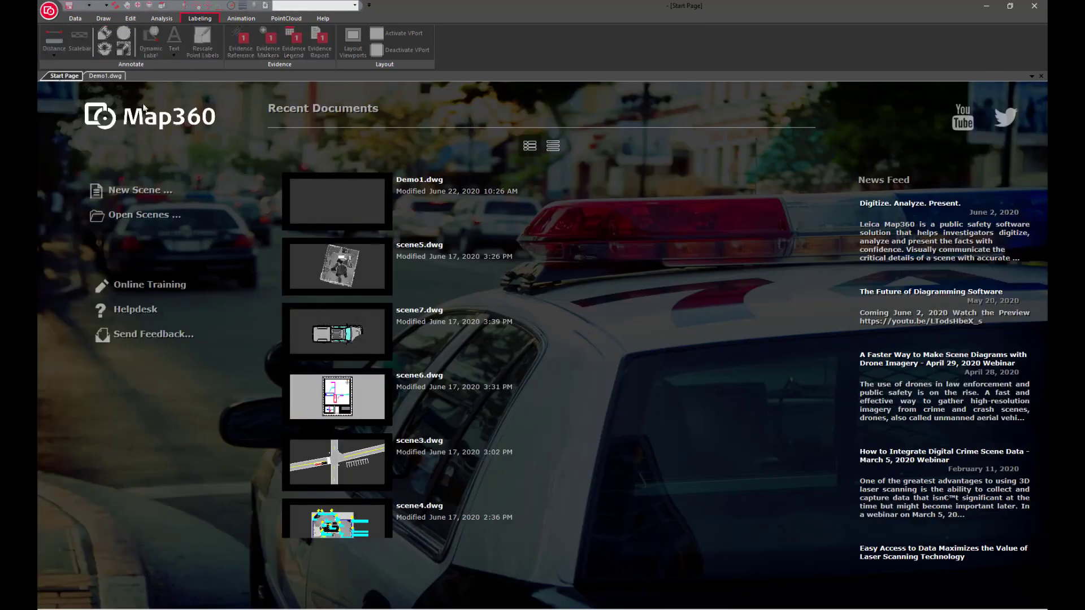
left_click(145, 191)
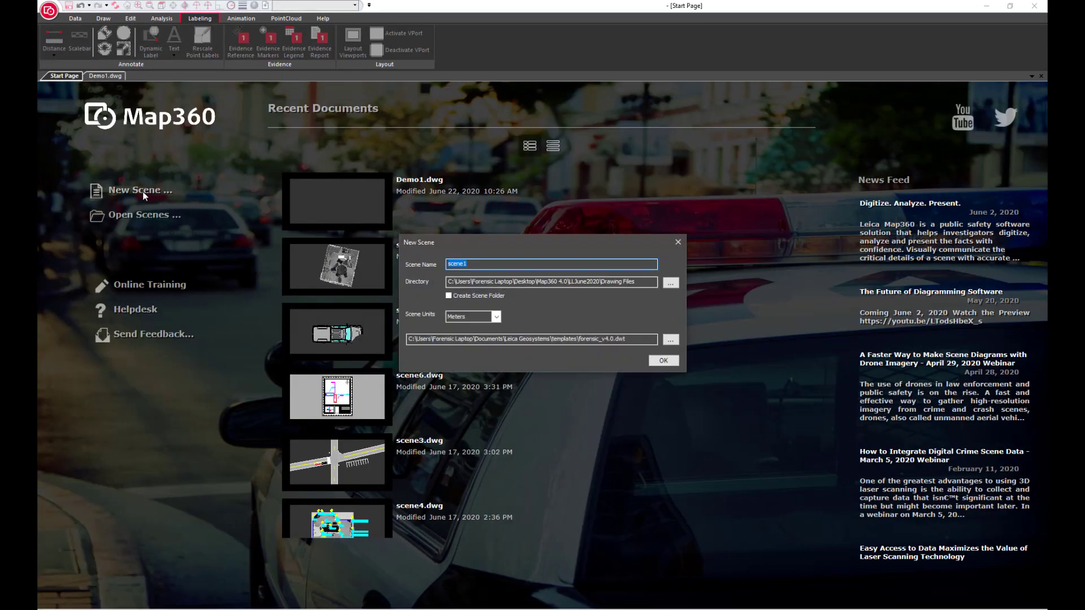
type("Demo2")
left_click(664, 361)
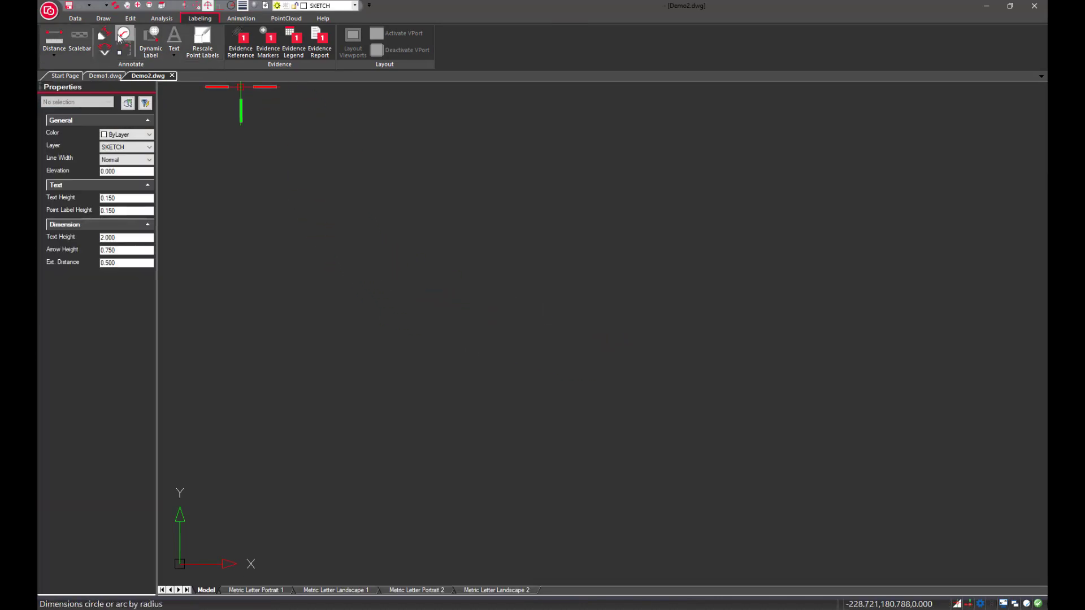
Step: Import the ortho slice Slice1.dxf from the LLJune2020 Project Files folder
left_click(75, 18)
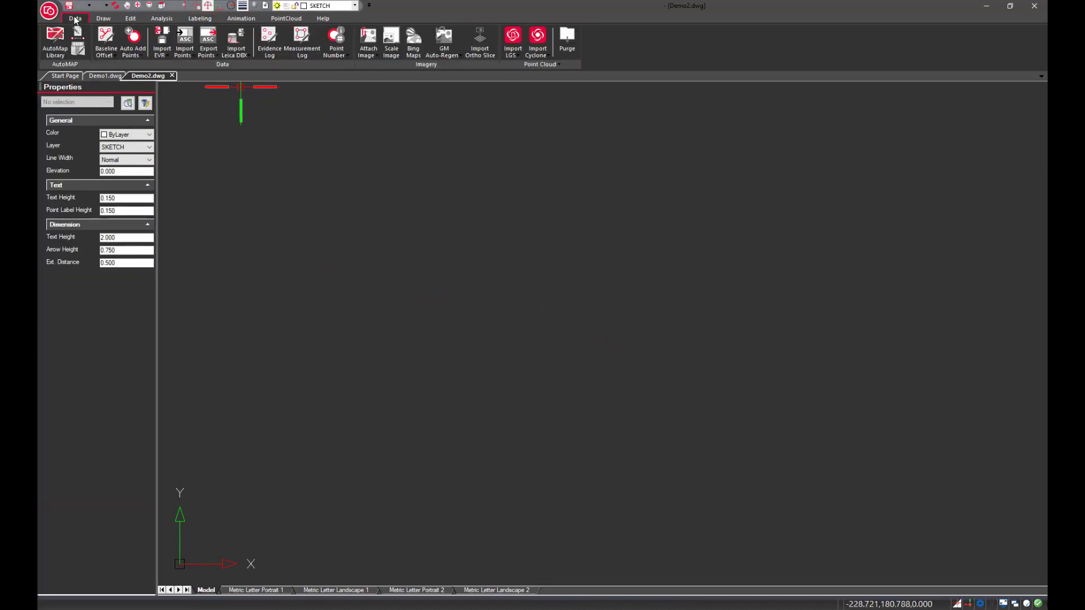
left_click(475, 38)
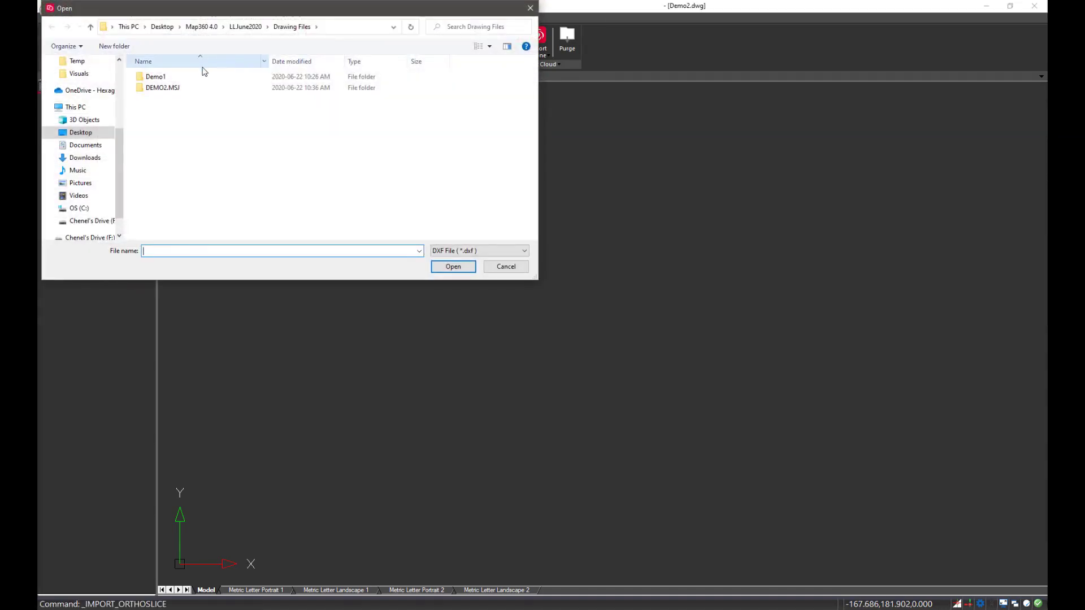
left_click(245, 26)
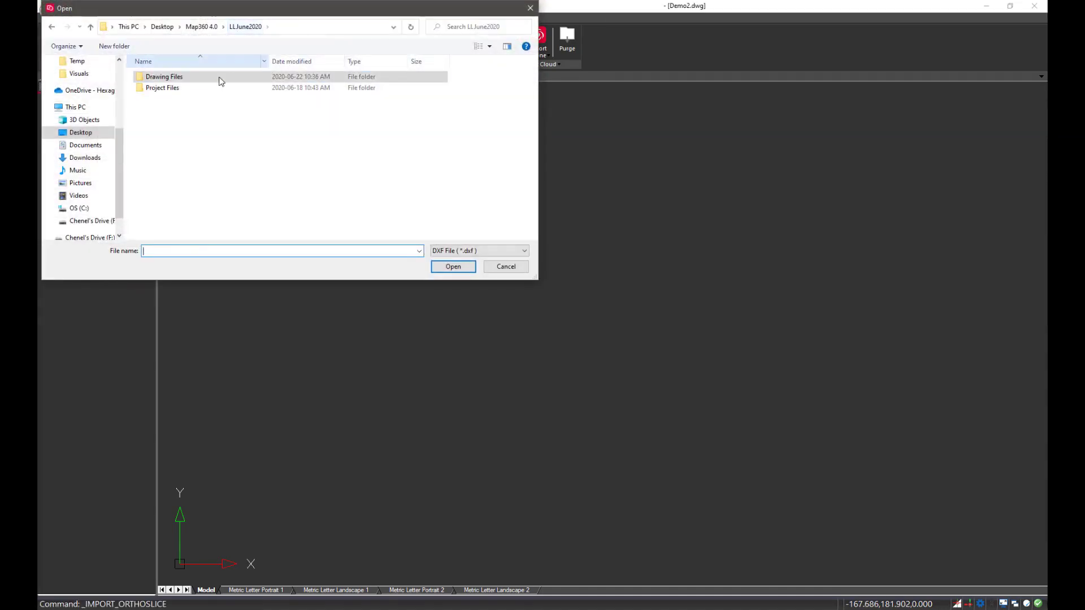
double_click(187, 88)
left_click(187, 99)
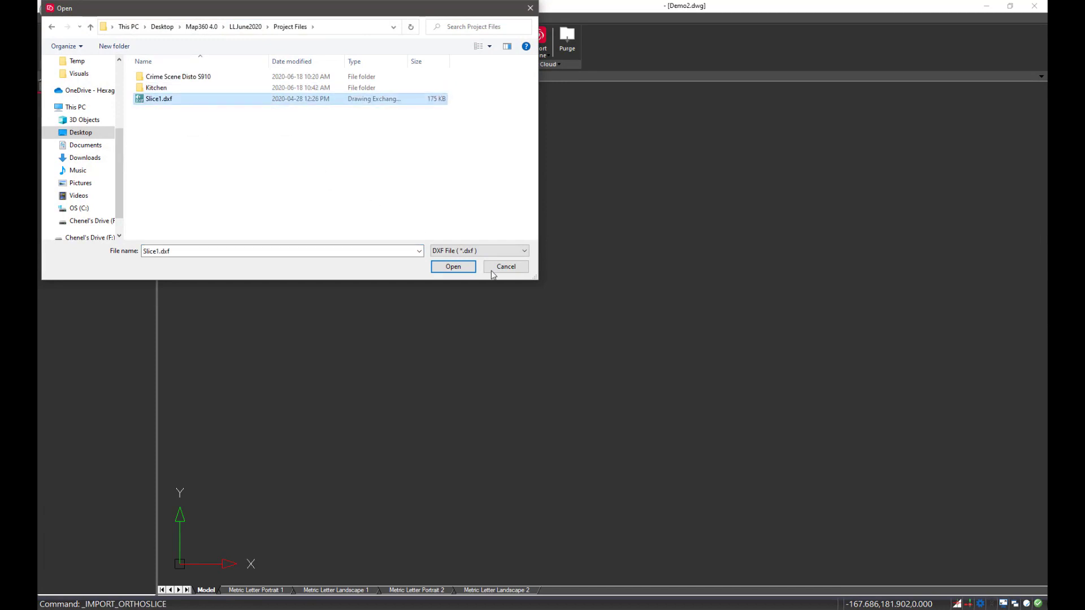
left_click(459, 266)
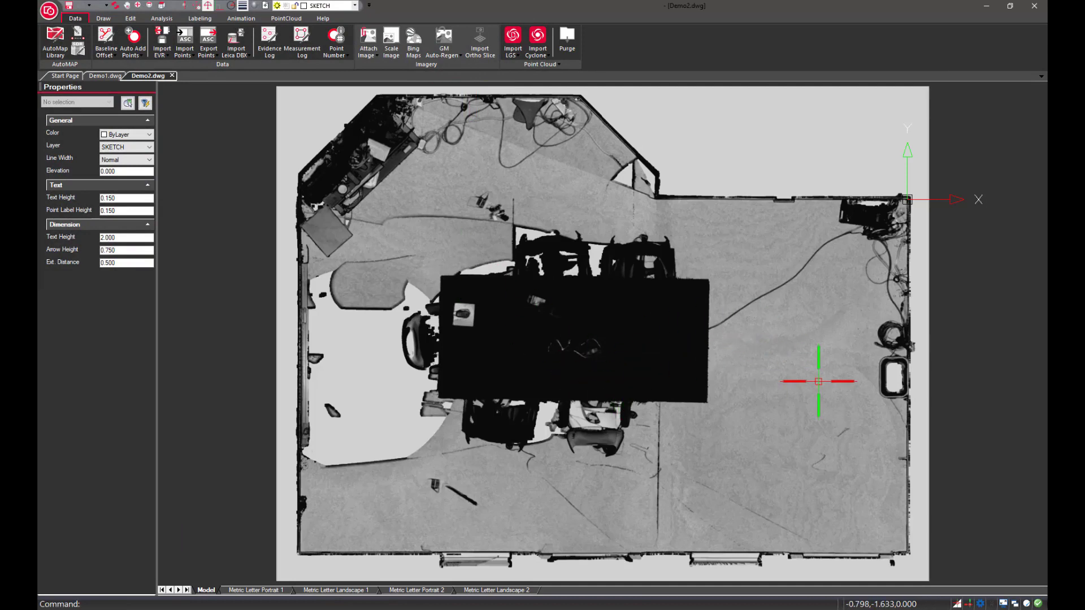
scroll(818, 381, "down", 1)
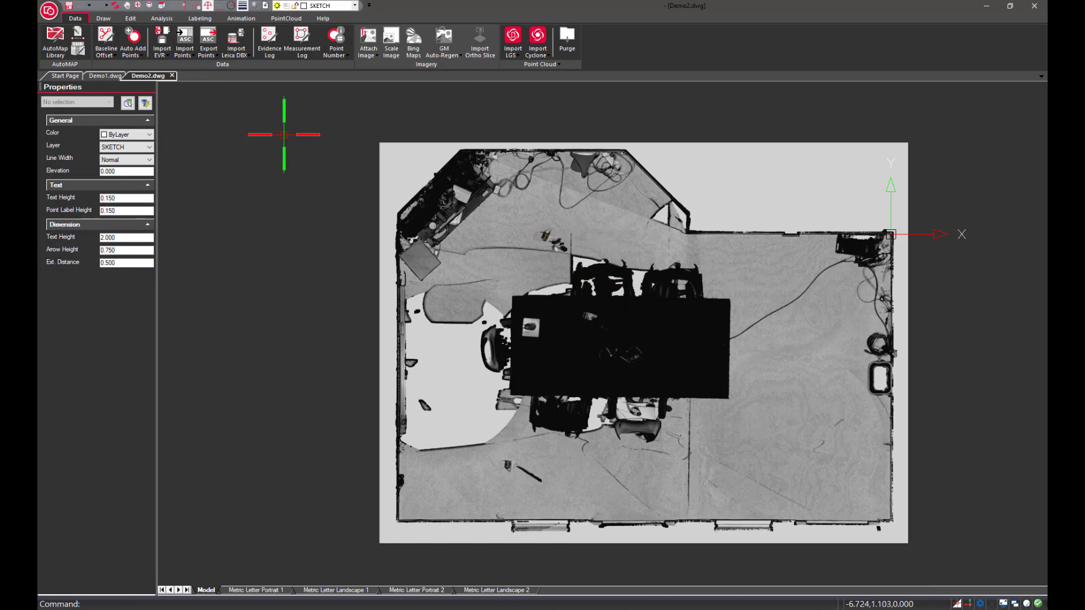
Step: Import the EvR room measurements over the slice image and save the drawing
left_click(162, 39)
left_click(597, 398)
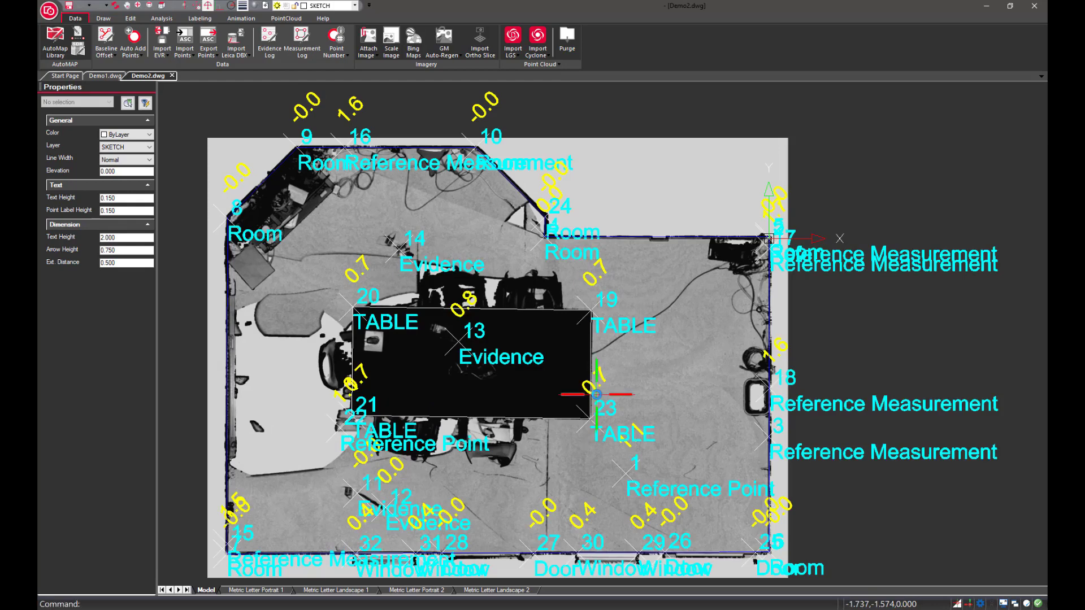
scroll(706, 327, "down", 1)
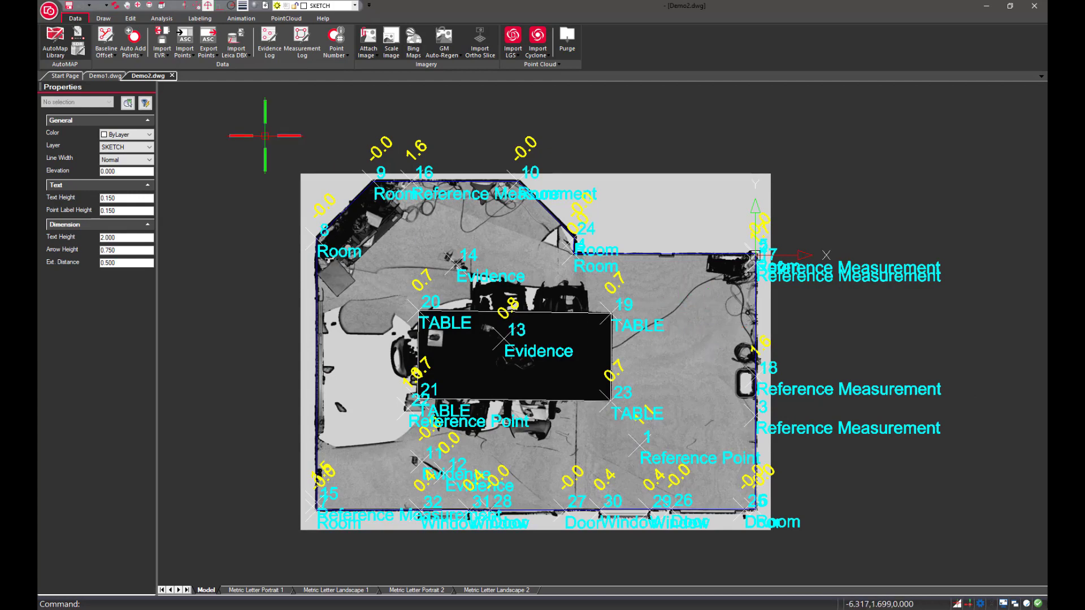
left_click(72, 5)
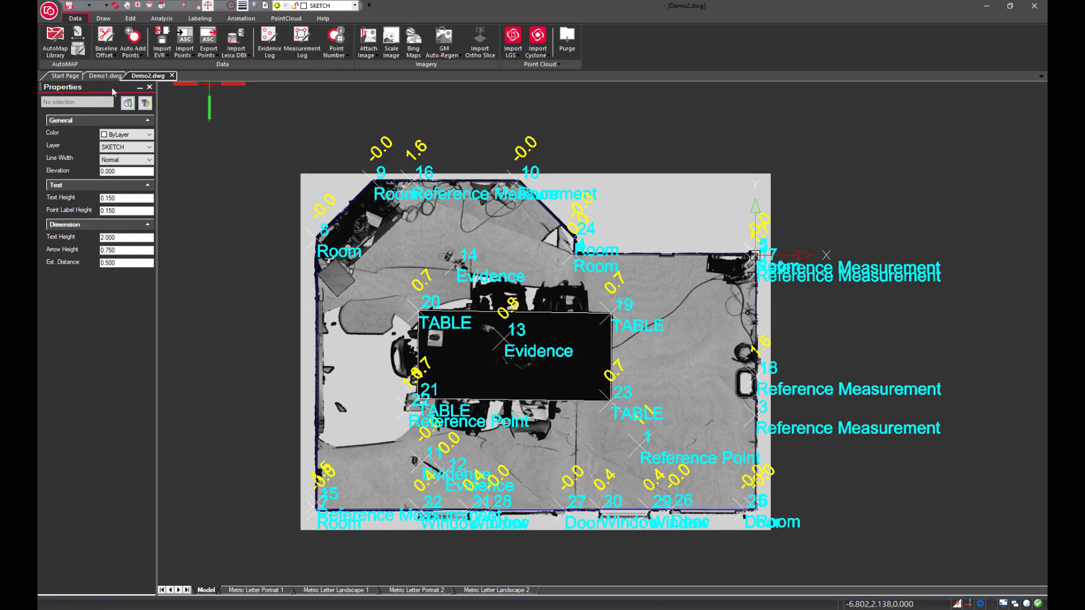
Step: Create another new scene named Demo3 with Meters as the scene units
left_click(66, 77)
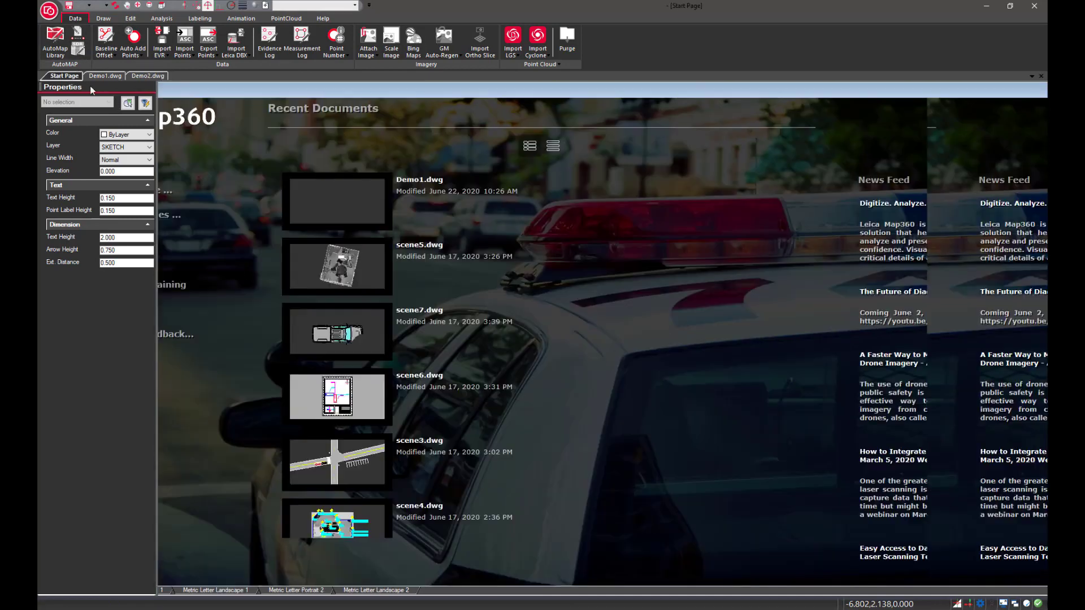
left_click(138, 192)
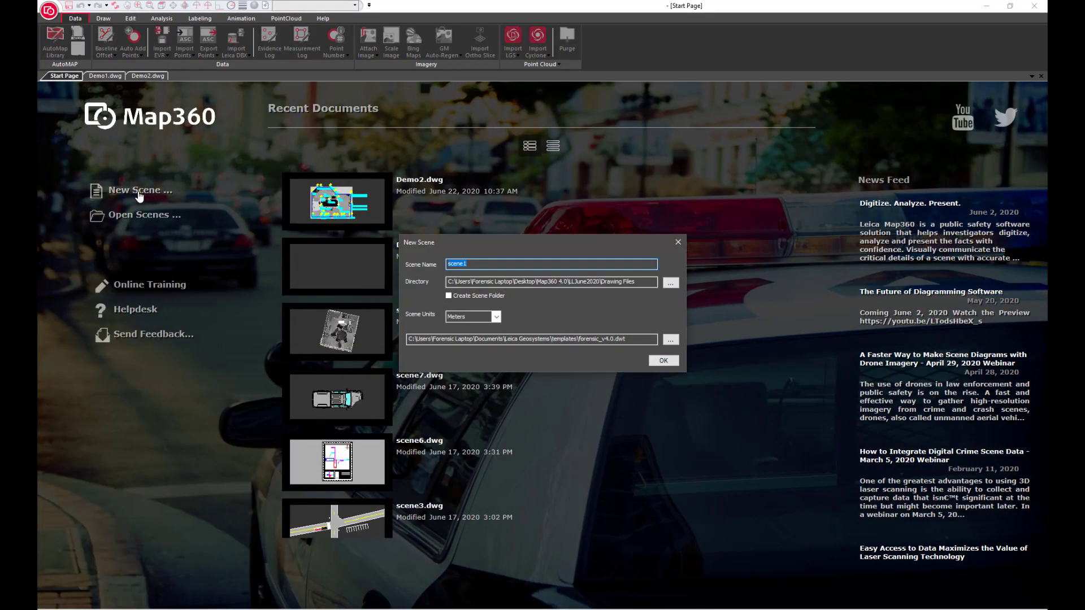
type("Demo3")
key("Return")
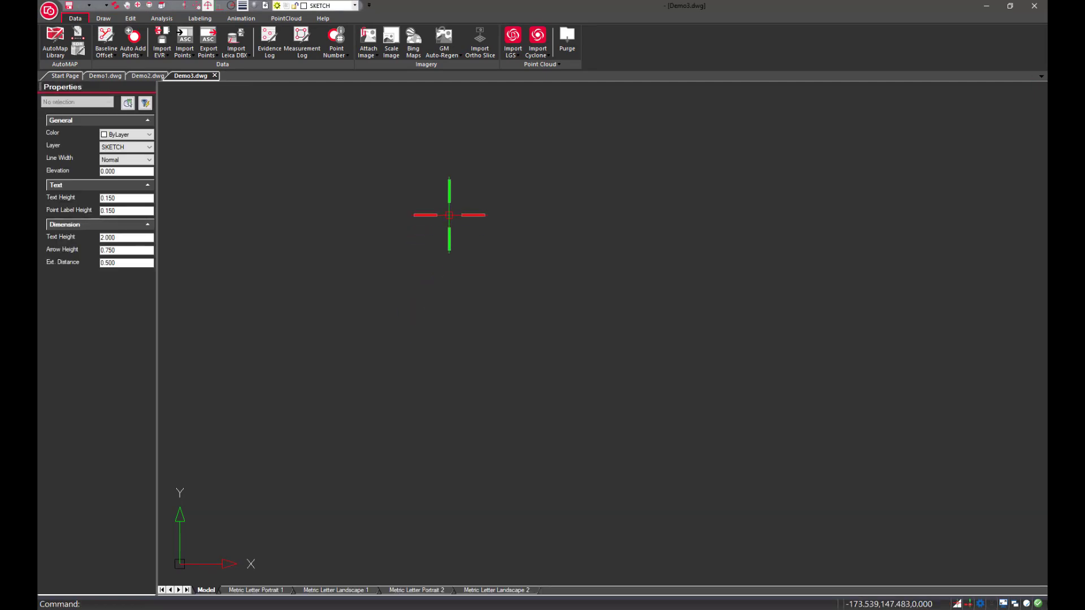
Step: Import the CPC Kitchen.lgs point cloud with Meters as distance units and the default coordinate system
left_click(510, 42)
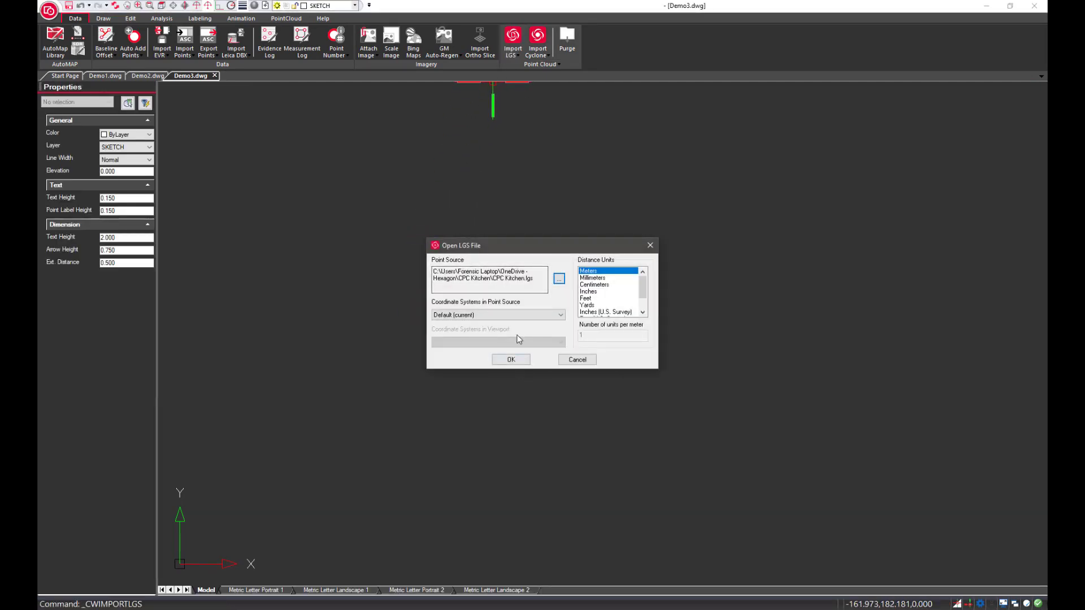
left_click(511, 361)
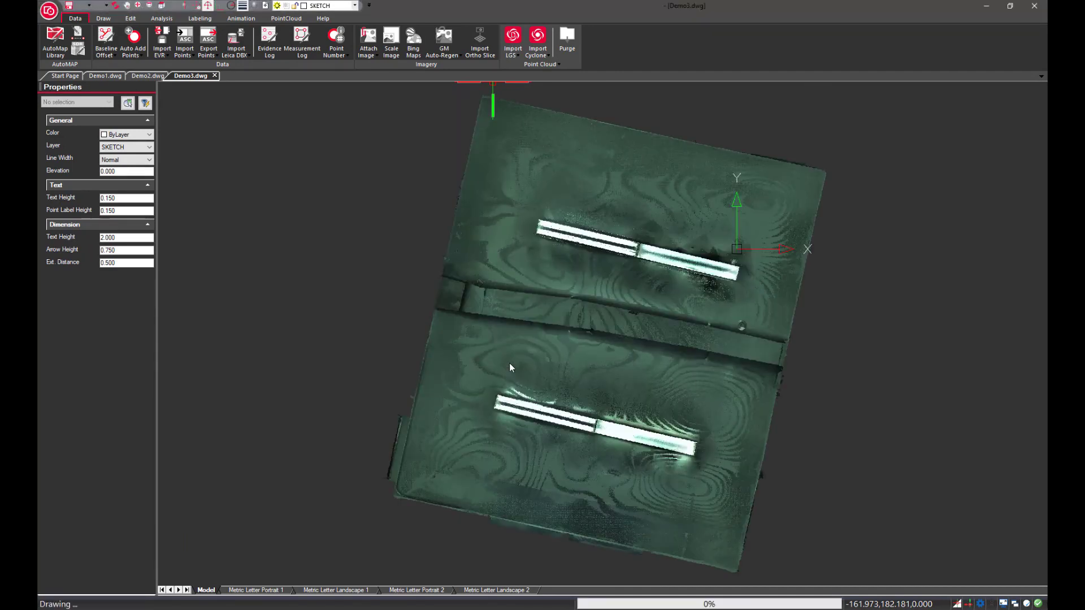
mouse_move(510, 368)
middle_mouse_down("shift")
mouse_move(534, 349)
mouse_move(516, 243)
middle_mouse_up("shift")
Step: Clip the ceiling off the kitchen point cloud with a Section Top plane through the upper windows, and switch to the top view
left_click(287, 19)
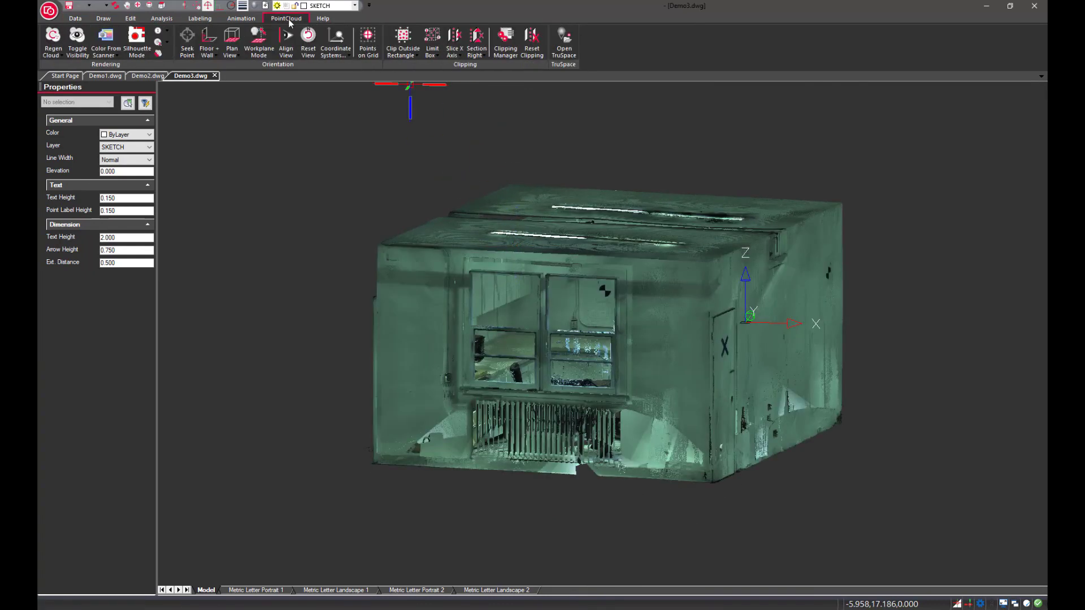
left_click(476, 52)
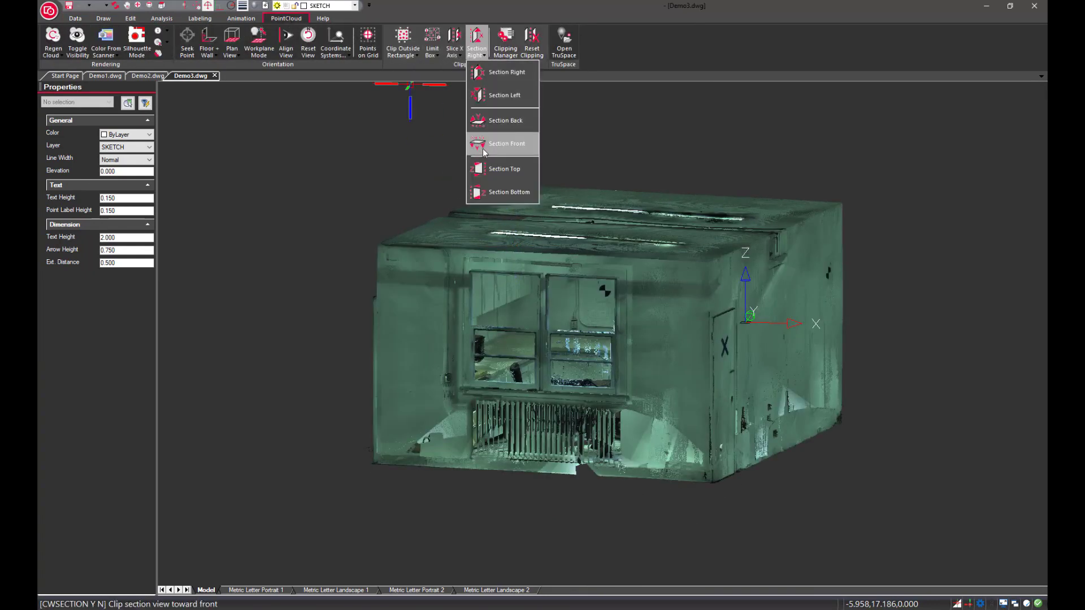
left_click(502, 169)
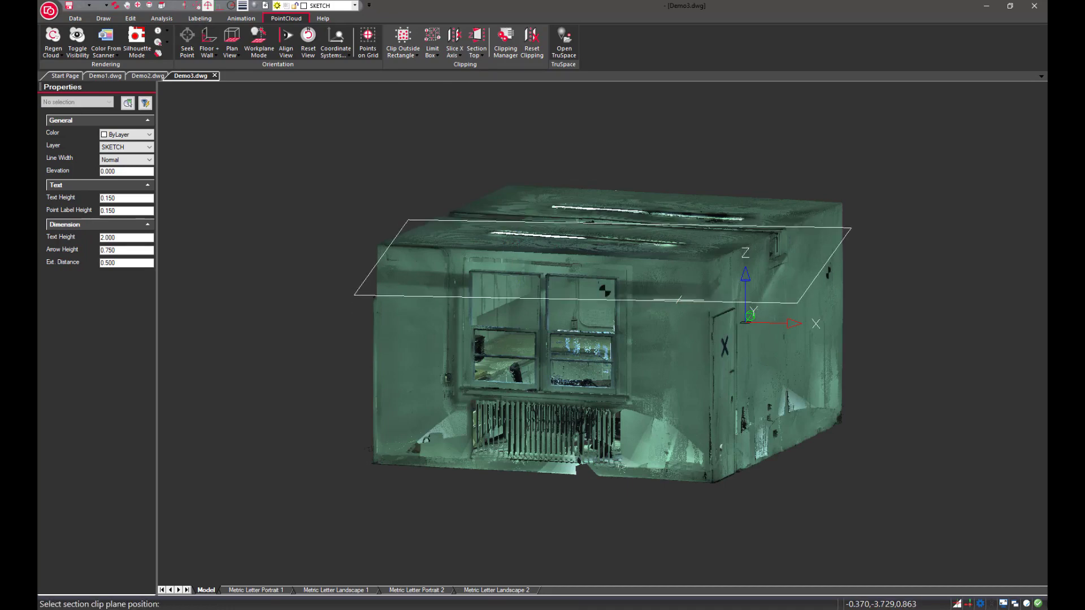
left_click(678, 296)
left_click(163, 6)
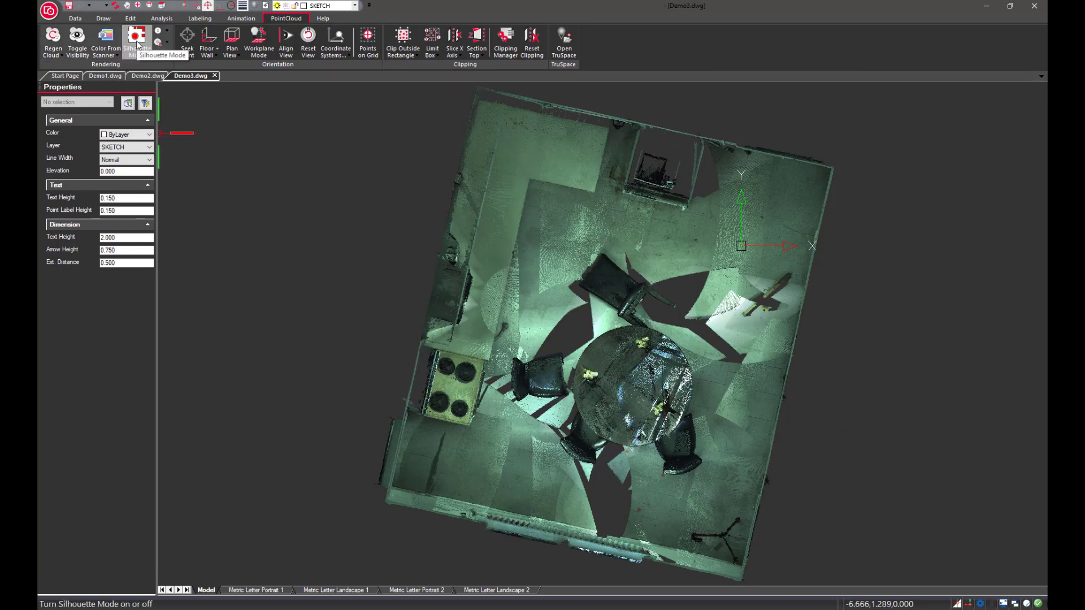
Step: Turn on Silhouette Mode for the point cloud and change its coloring to Greyscale
left_click(137, 39)
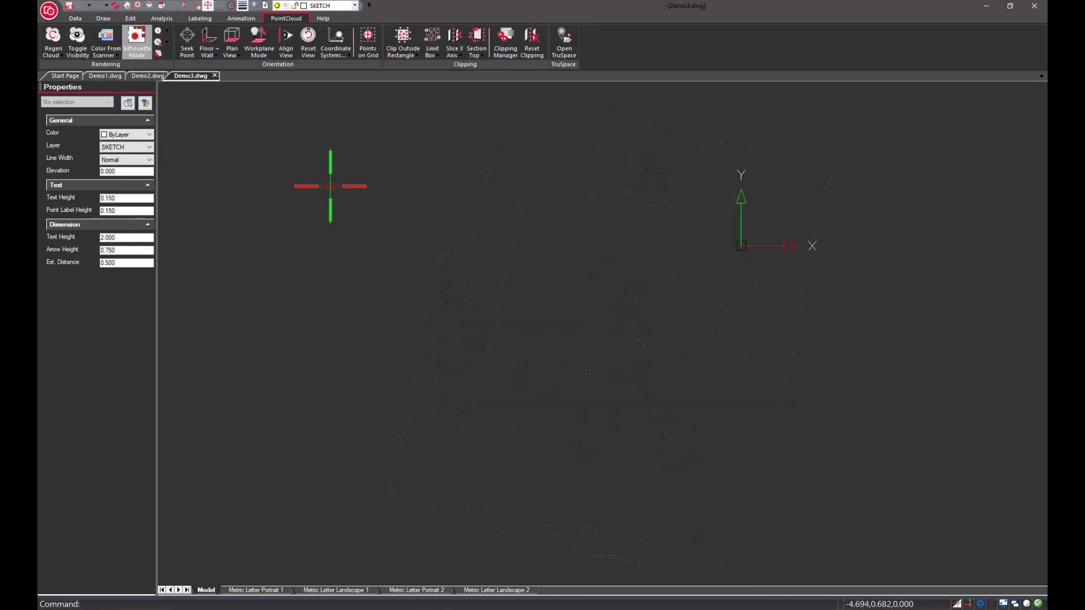
left_click(107, 56)
left_click(113, 120)
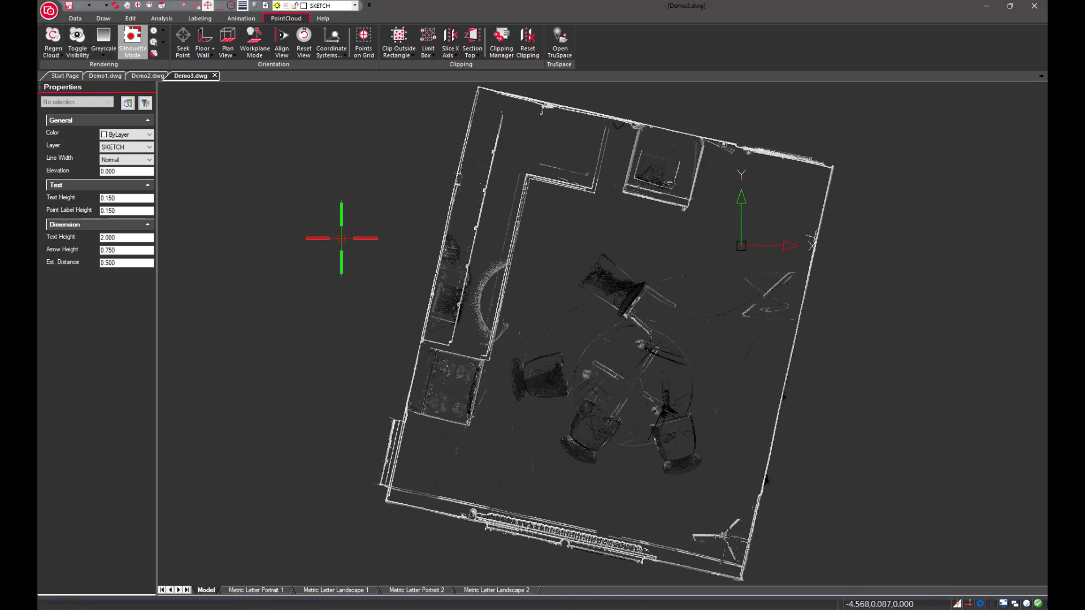
Step: Place a front-view male figure with Body Poser in the open floor area near the kitchen's upper-right corner
left_click(79, 19)
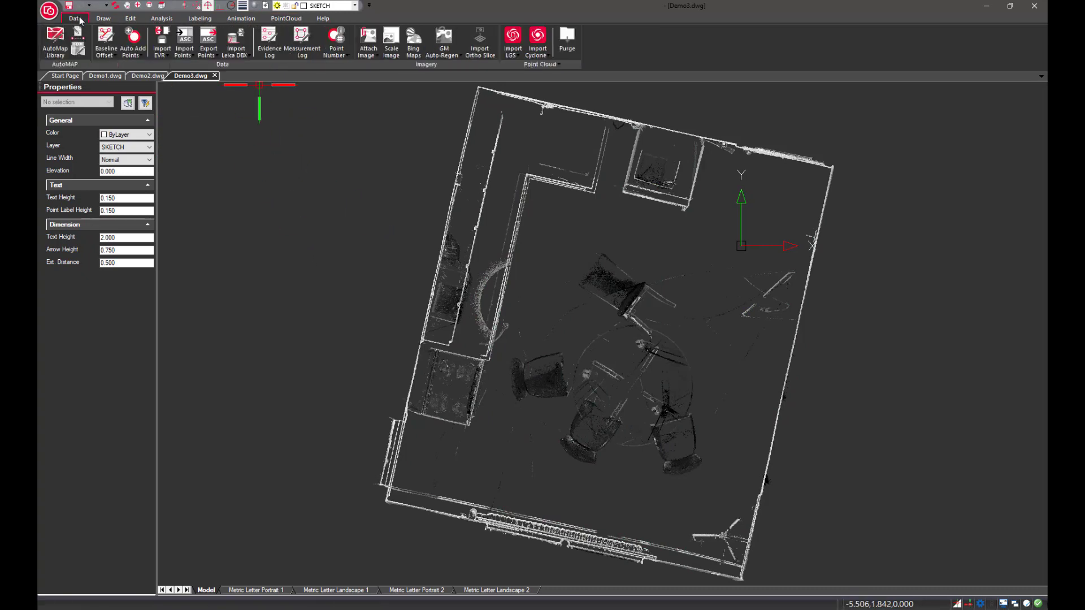
left_click(102, 19)
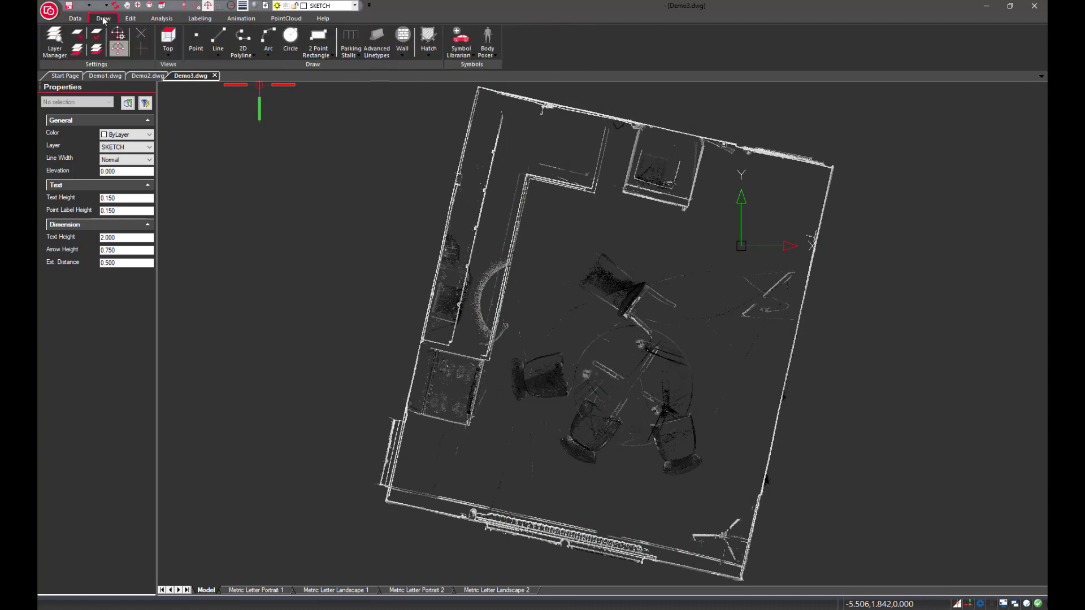
left_click(487, 41)
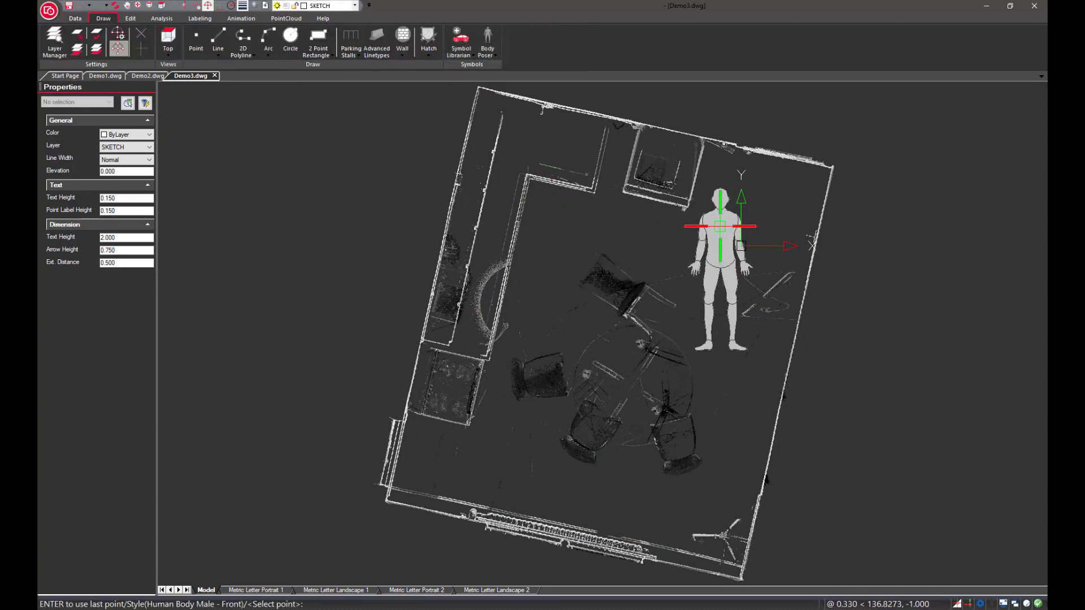
left_click(715, 219)
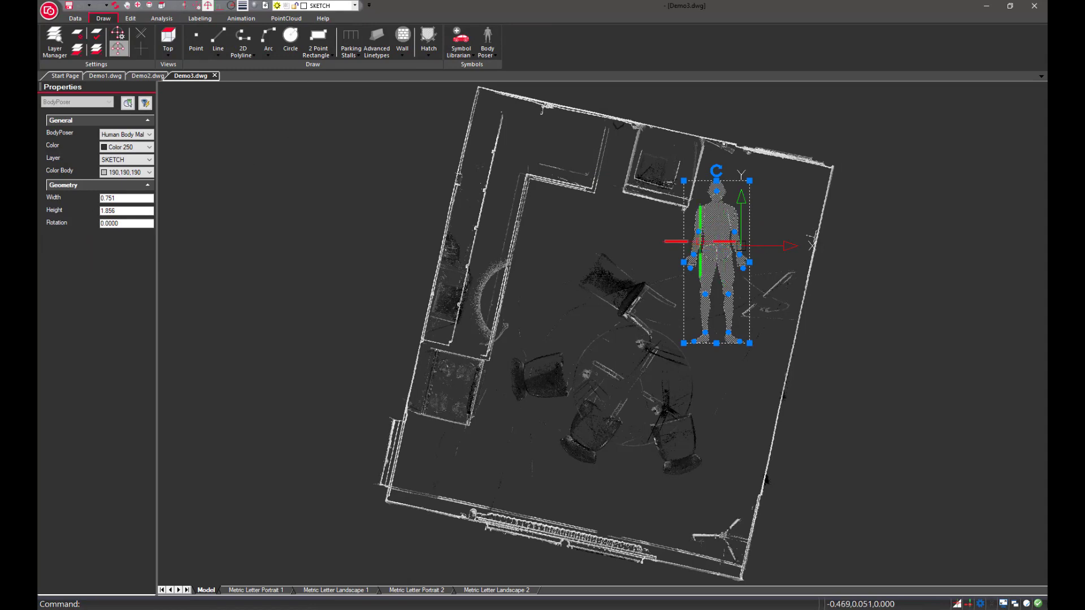
Step: Pose the body with both arms spread outward and the leg nearer the right-hand wall bent outward at the knee, and select its chest
left_click(698, 232)
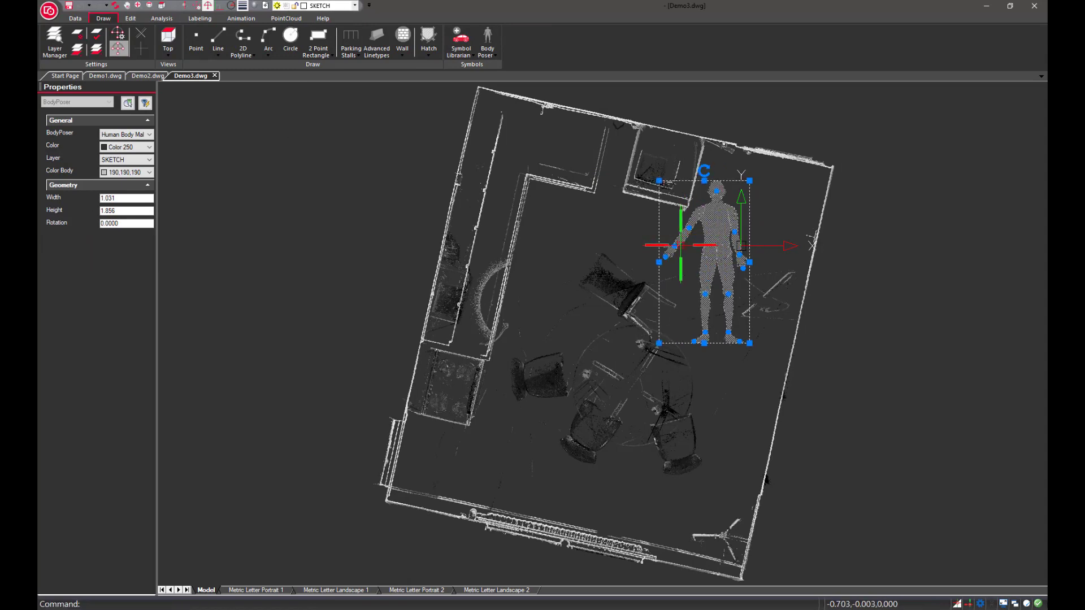
left_click(668, 228)
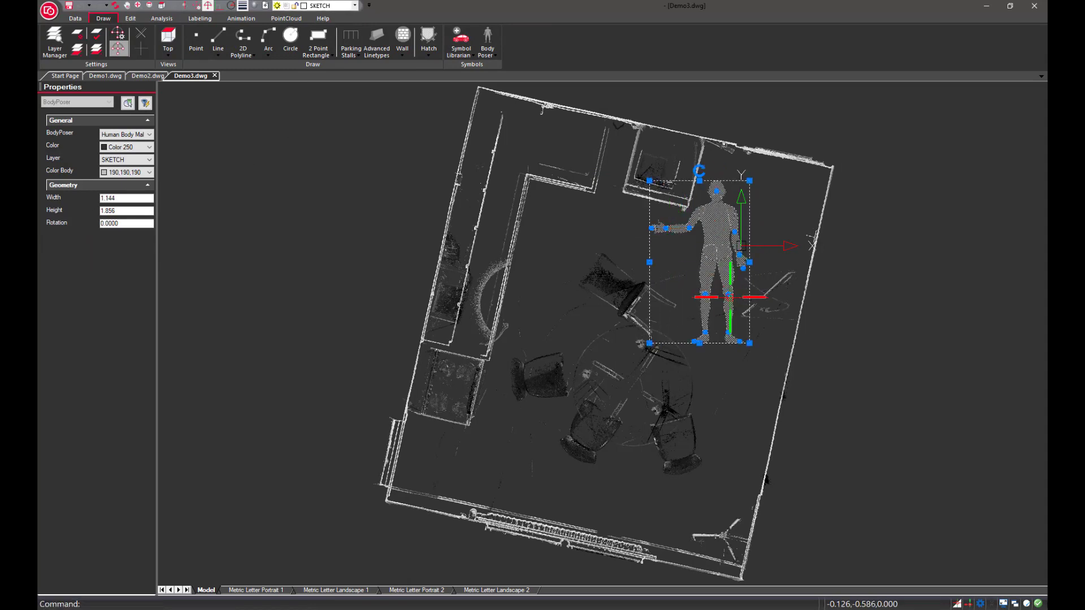
left_click(728, 294)
left_click(738, 291)
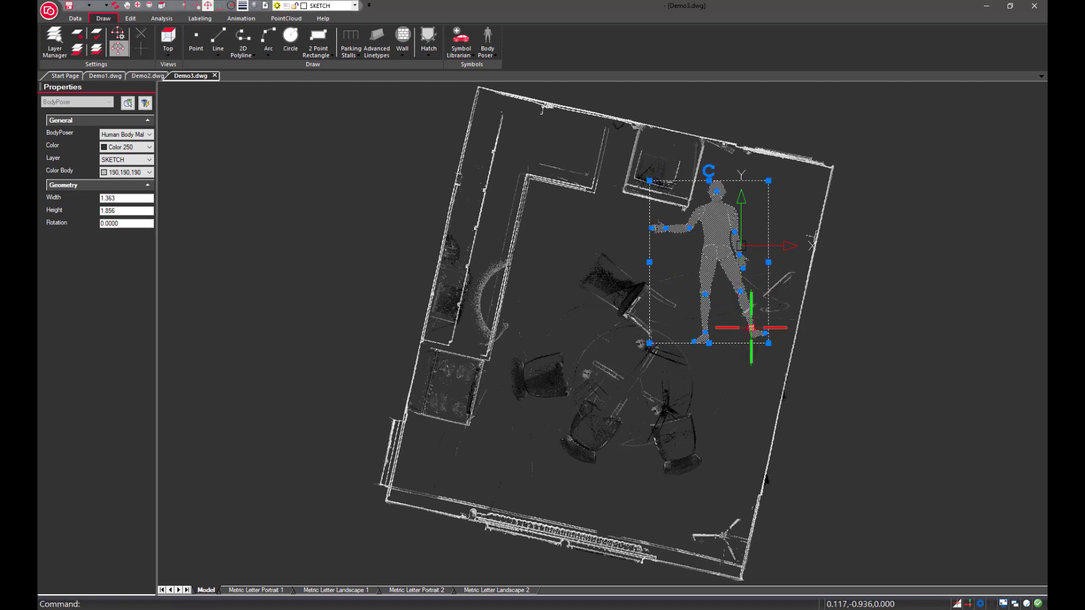
left_click(751, 328)
left_click(741, 338)
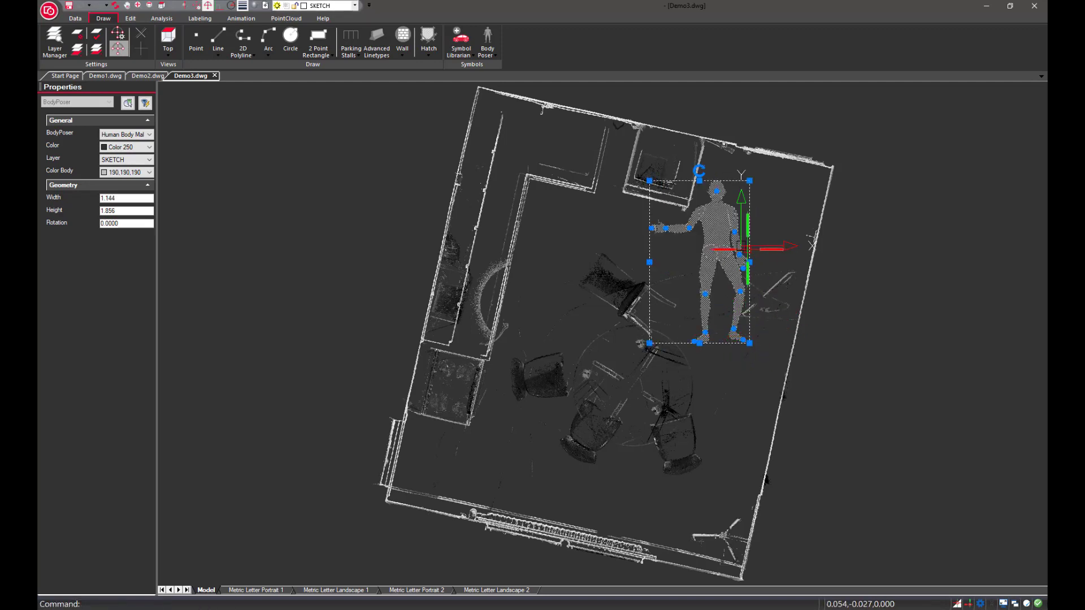
left_click(743, 268)
left_click(766, 250)
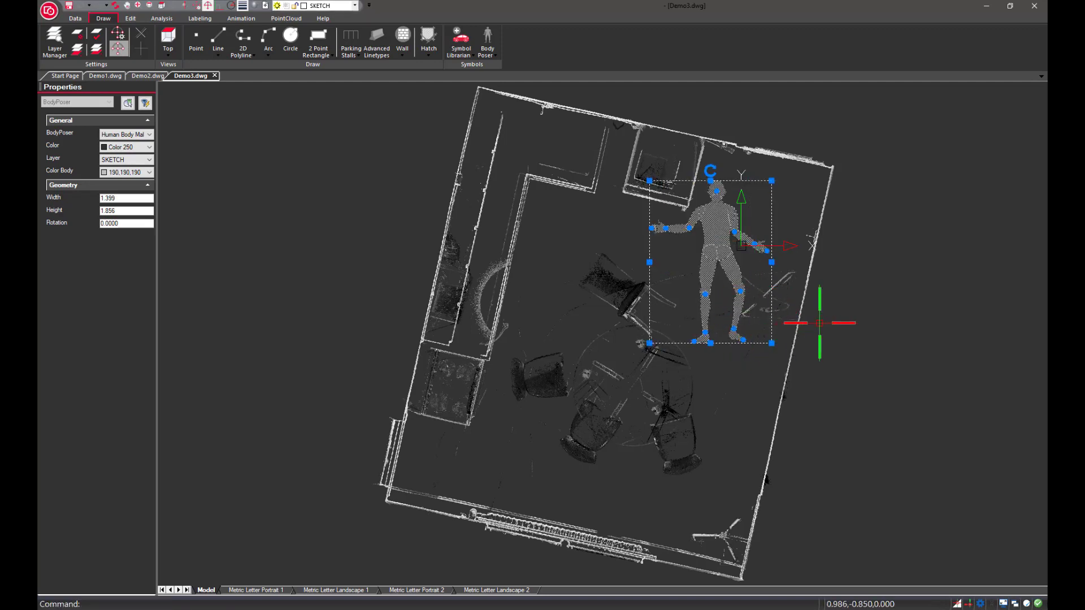
left_click(726, 234)
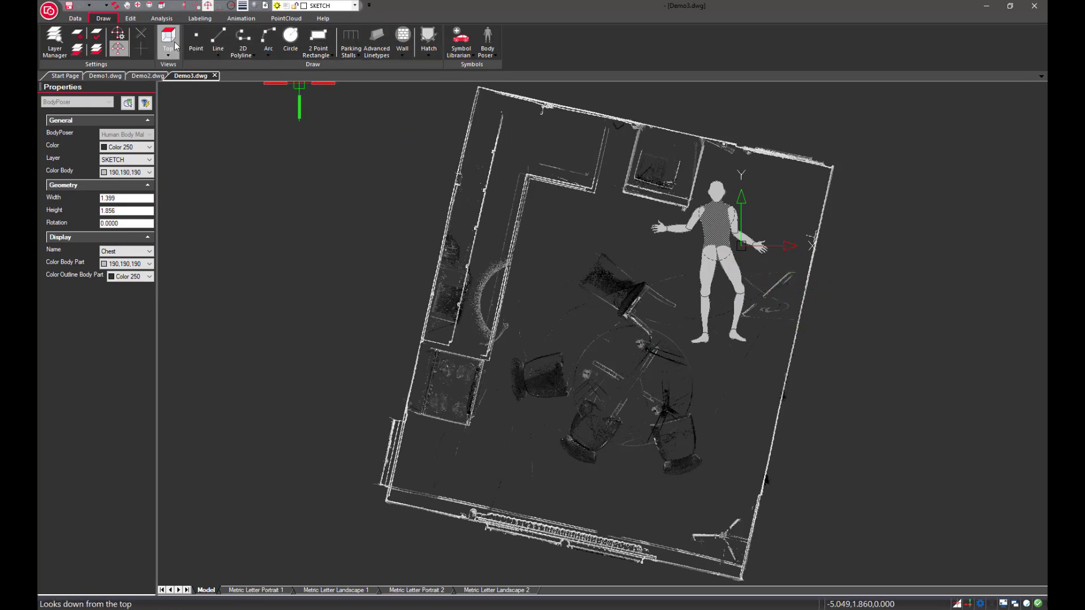
Step: Add the single-line text "Victim" beside the body's outstretched arm, accepting the default text height and rotation
left_click(195, 21)
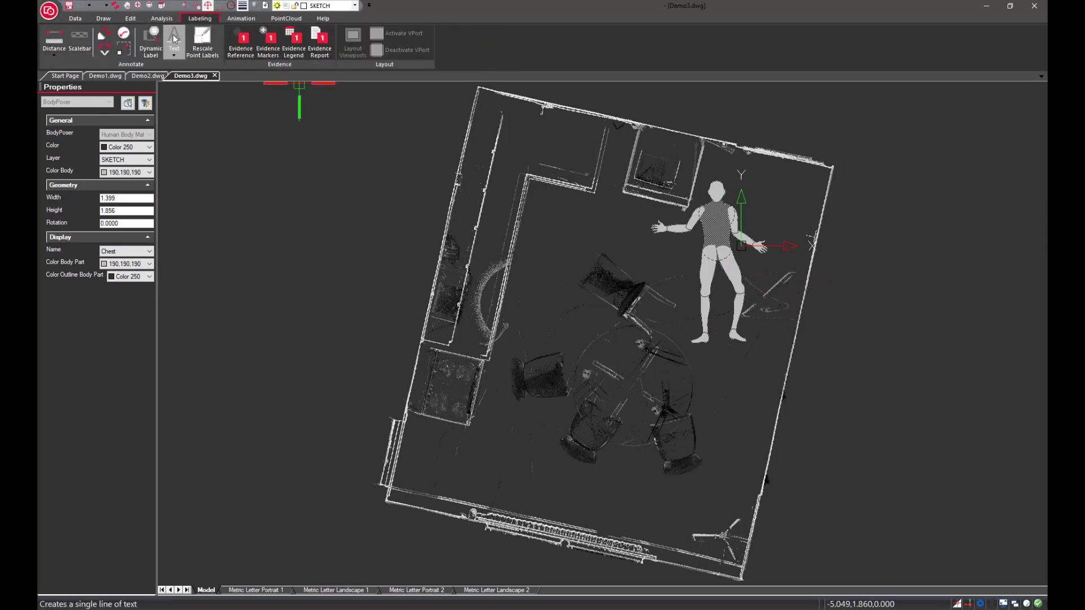
left_click(174, 39)
left_click(593, 213)
key("Return")
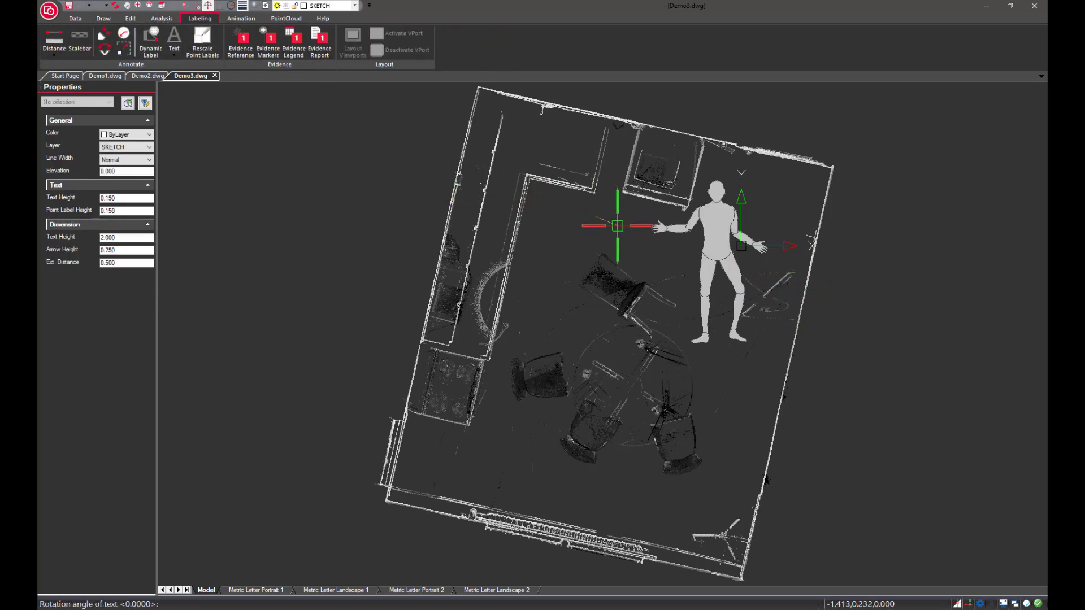
key("Return")
type("Victom")
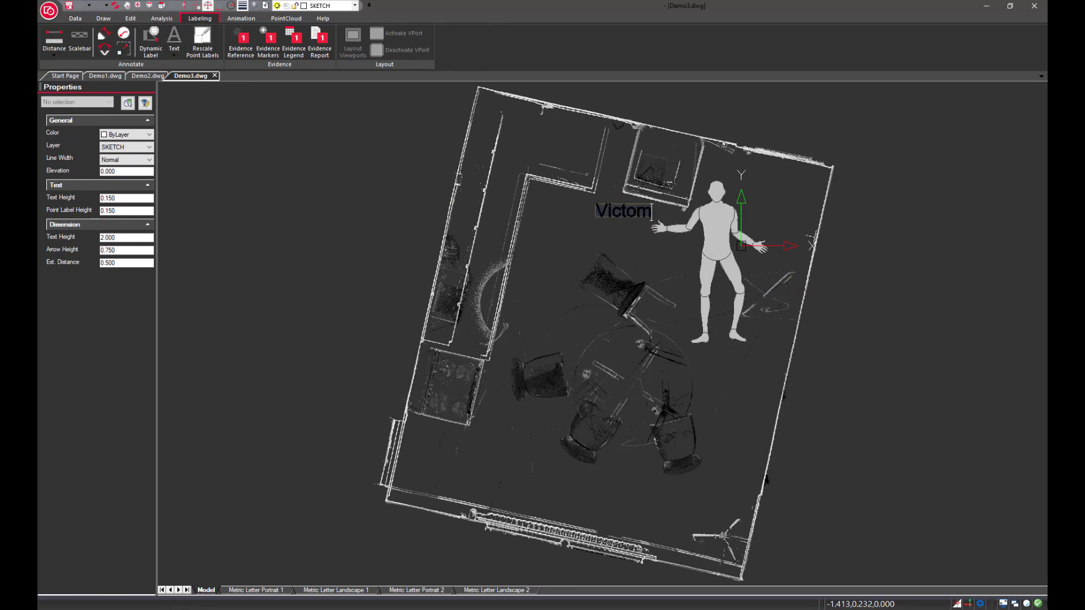
key("BackSpace")
key("BackSpace")
type("im")
key("Return")
Step: Add a leader to the Victim label and point its end at the body's hip
left_click(620, 210)
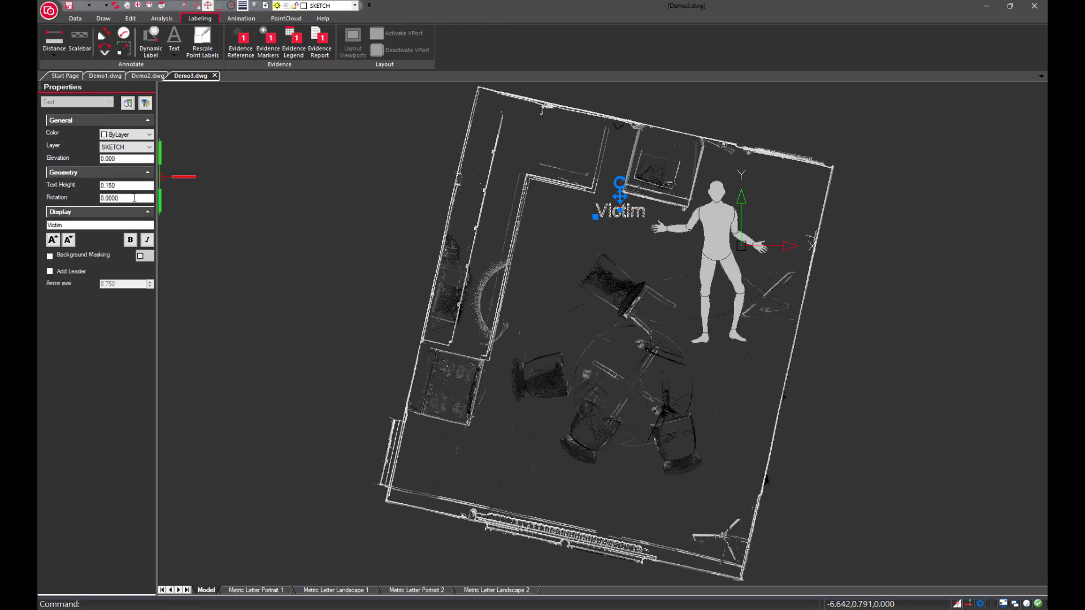
left_click(50, 271)
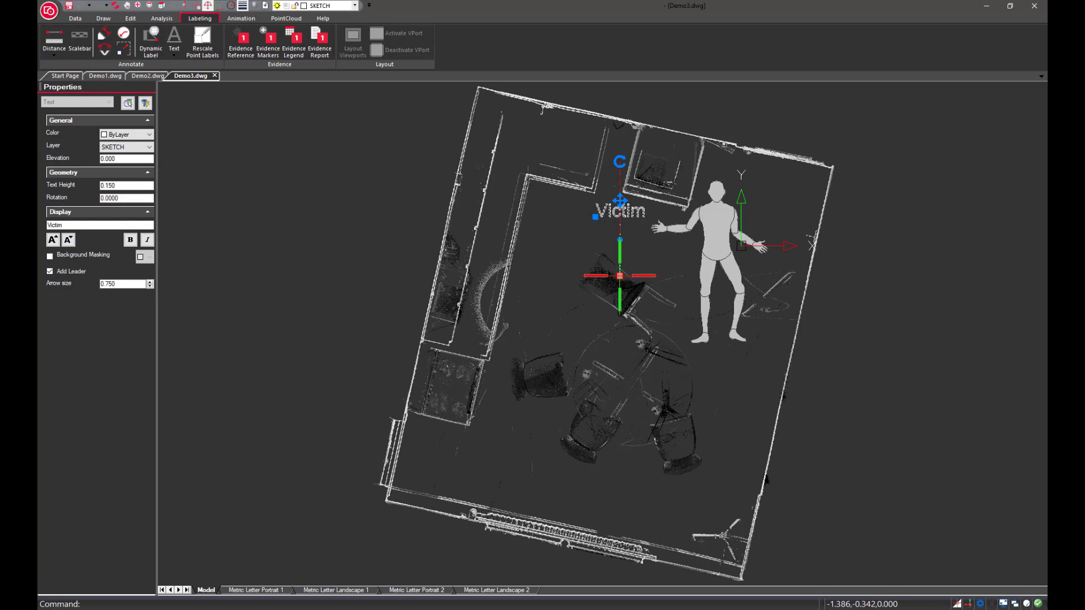
left_click(685, 259)
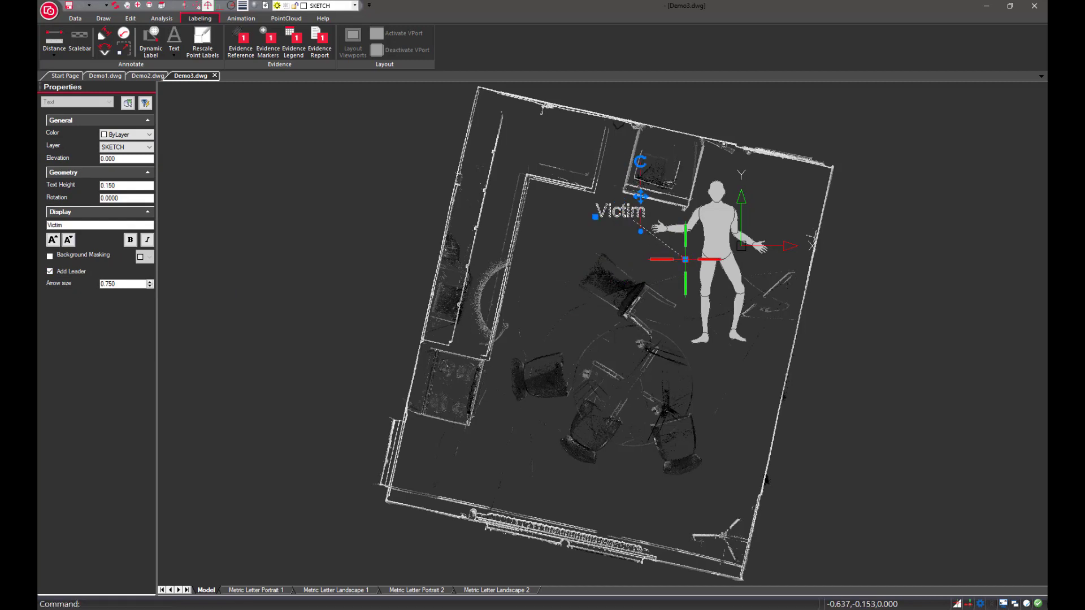
key("Escape")
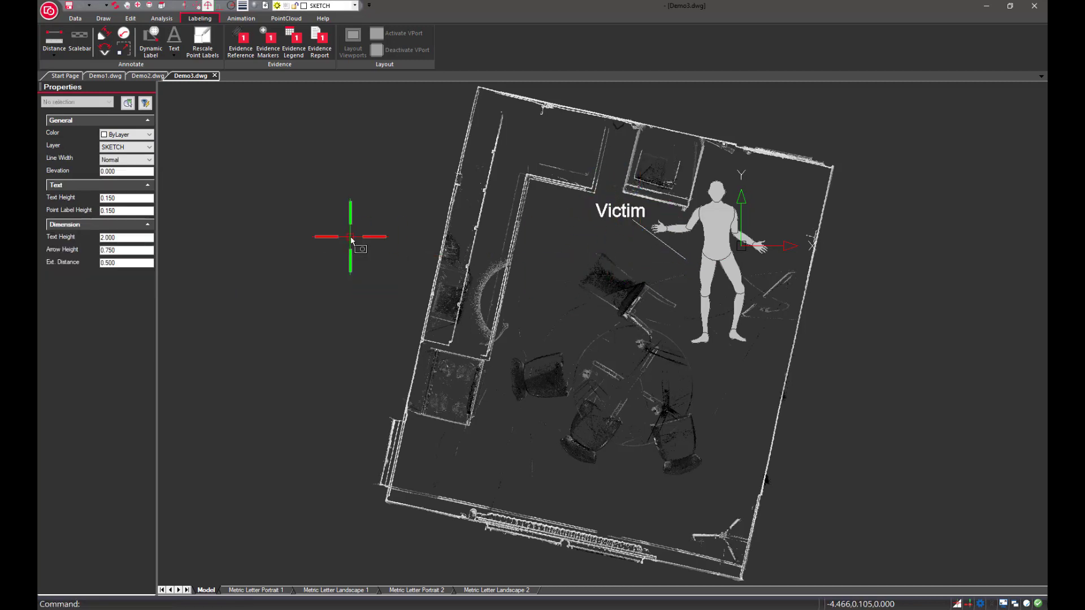
Step: Set the arrow size of the Victim label's leader to 0.25
left_click(672, 251)
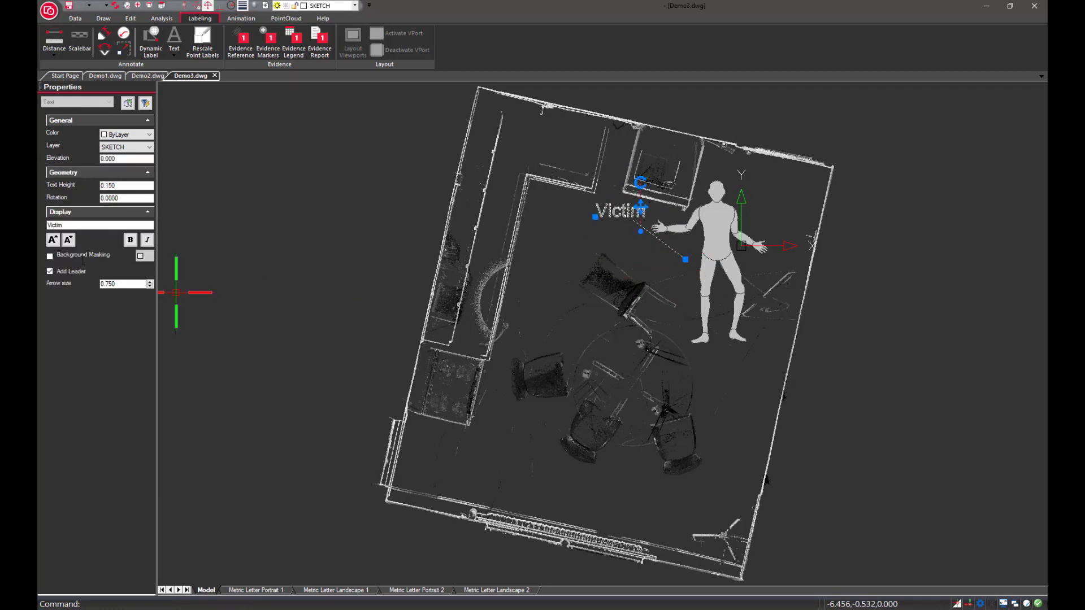
left_click_drag(113, 286, 66, 290)
type("0.25")
key("Return")
key("Escape")
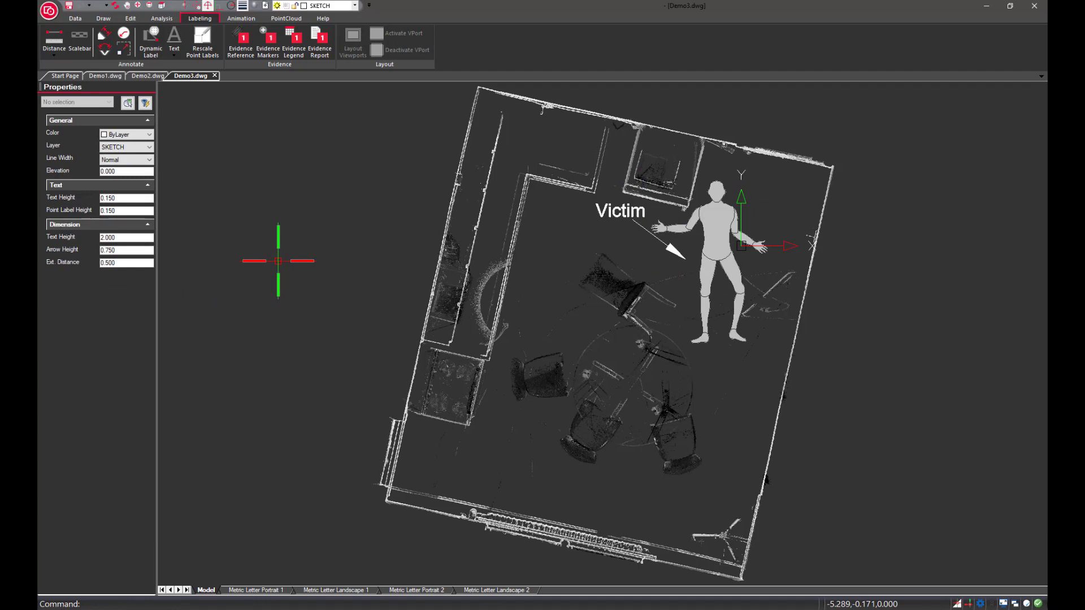
Step: Insert yellow triangle evidence marker 1 with a text height of 0.15 on the edge of the round kitchen table
left_click(268, 42)
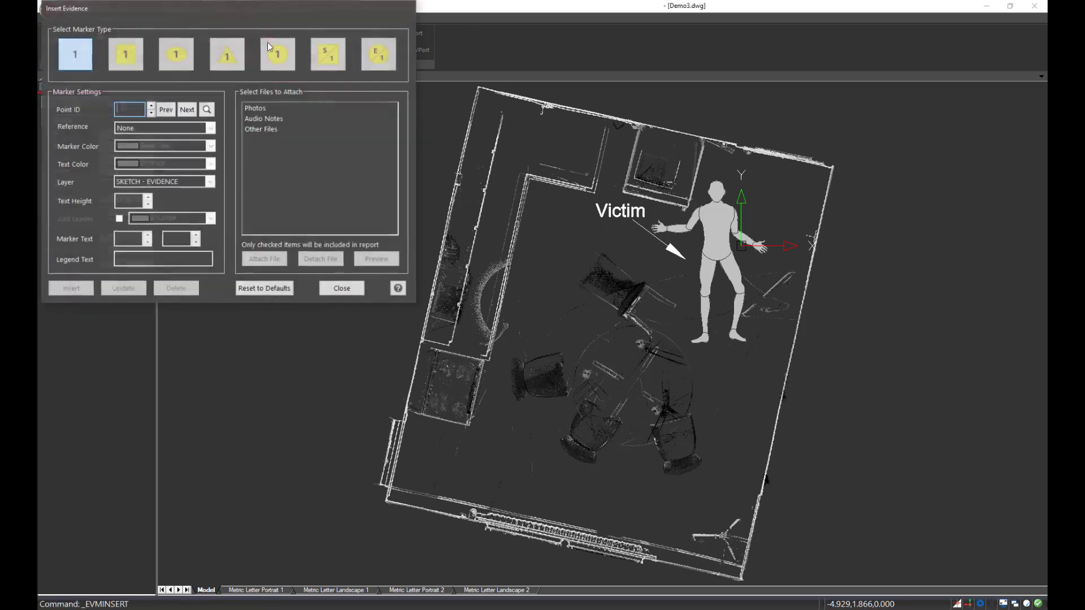
left_click(224, 59)
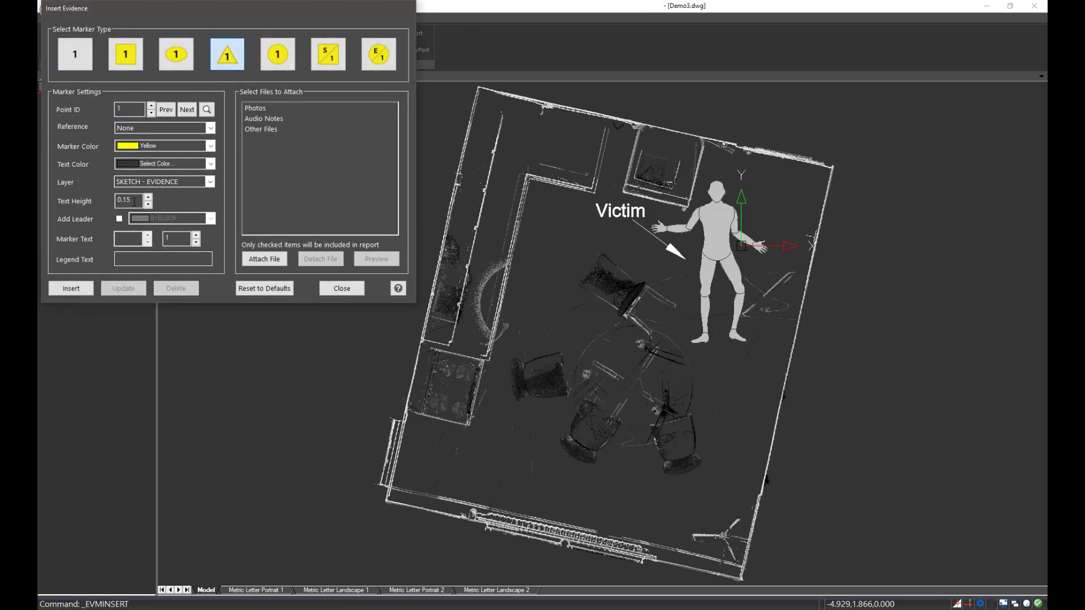
left_click(70, 288)
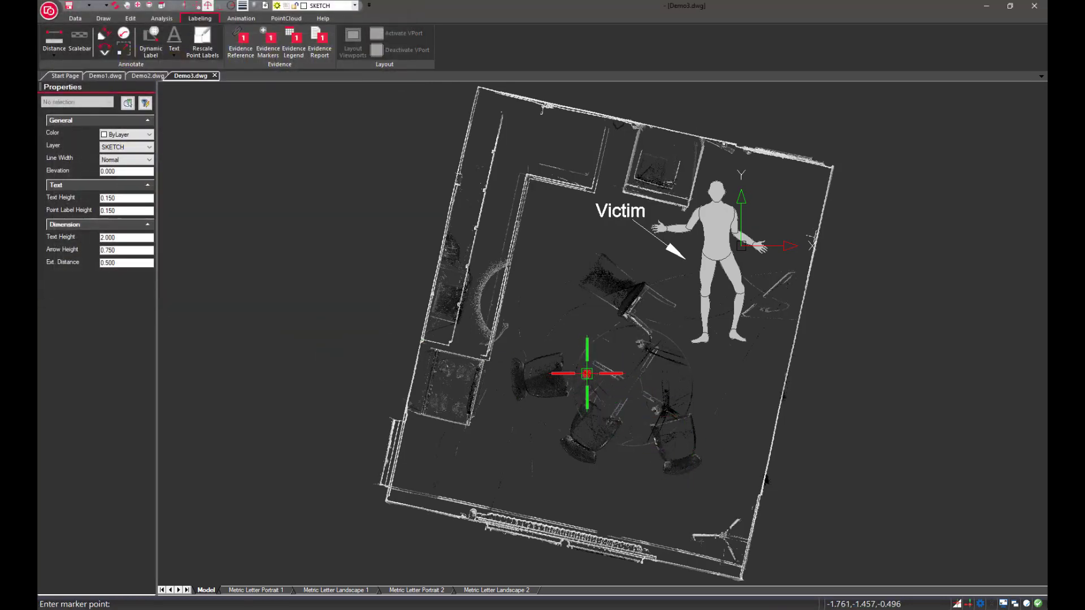
left_click(586, 373)
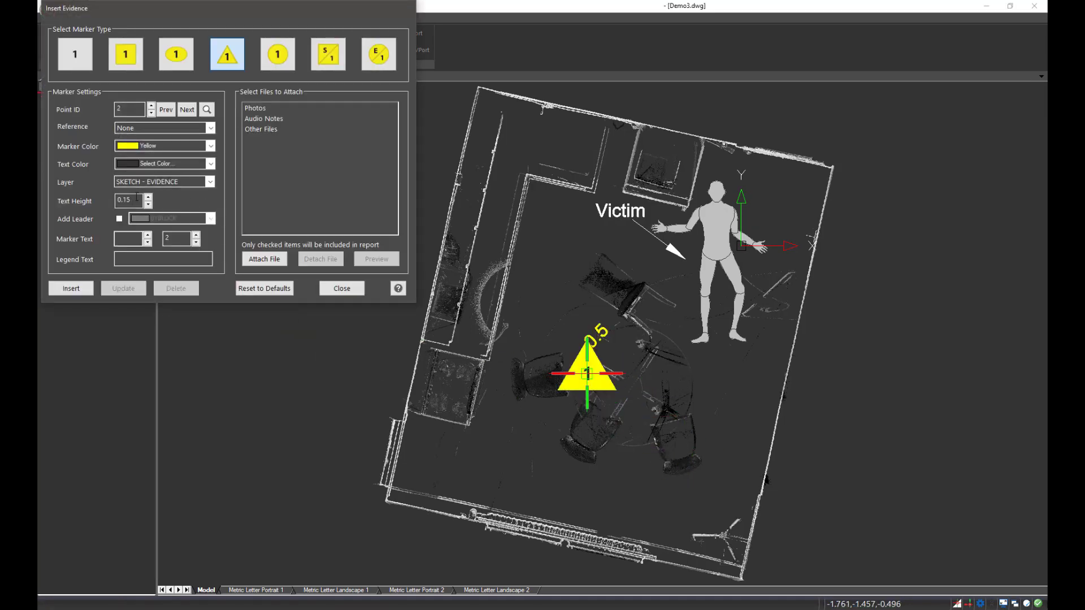
Step: Insert triangle evidence markers 2 and 3 with a text height of 0.05 at the round table
type(".05")
left_click(64, 291)
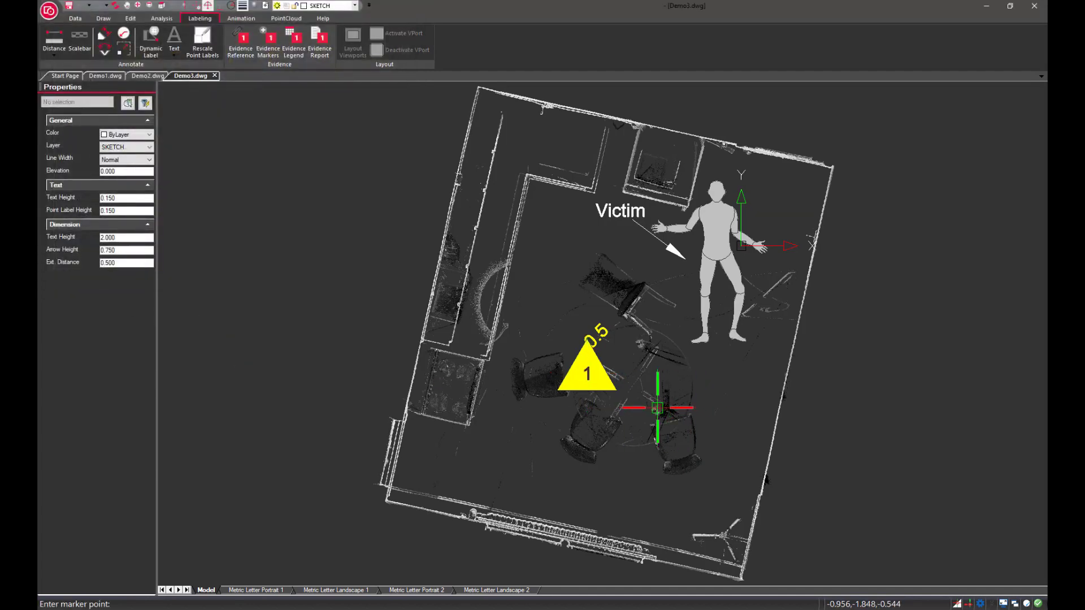
left_click(657, 407)
left_click(76, 292)
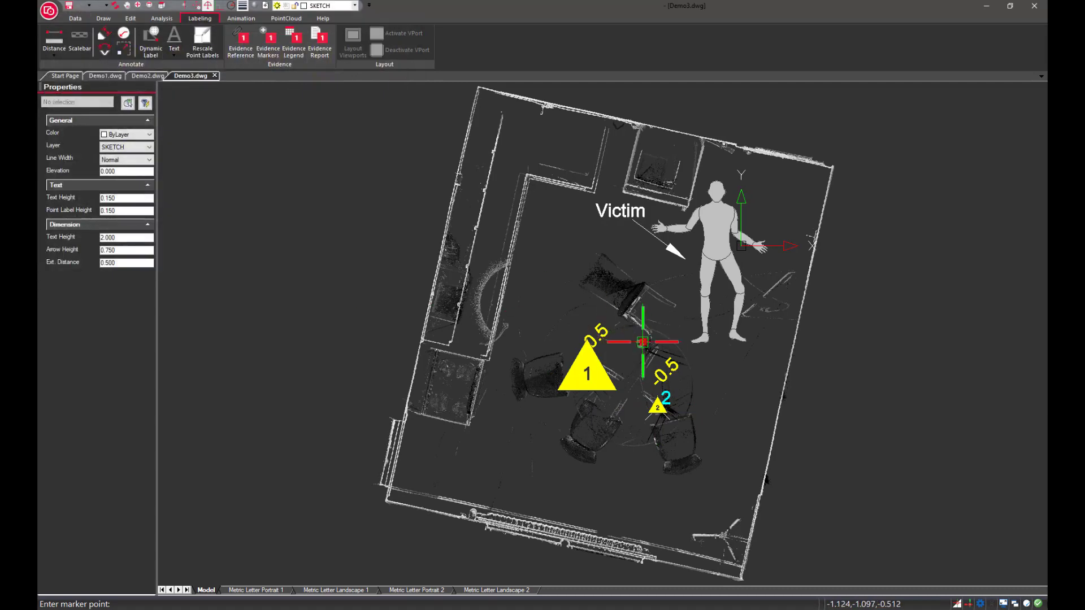
left_click(641, 344)
Step: Update evidence marker 1 to the 0.05 text height of markers 2 and 3, and finish inserting evidence
left_click(166, 110)
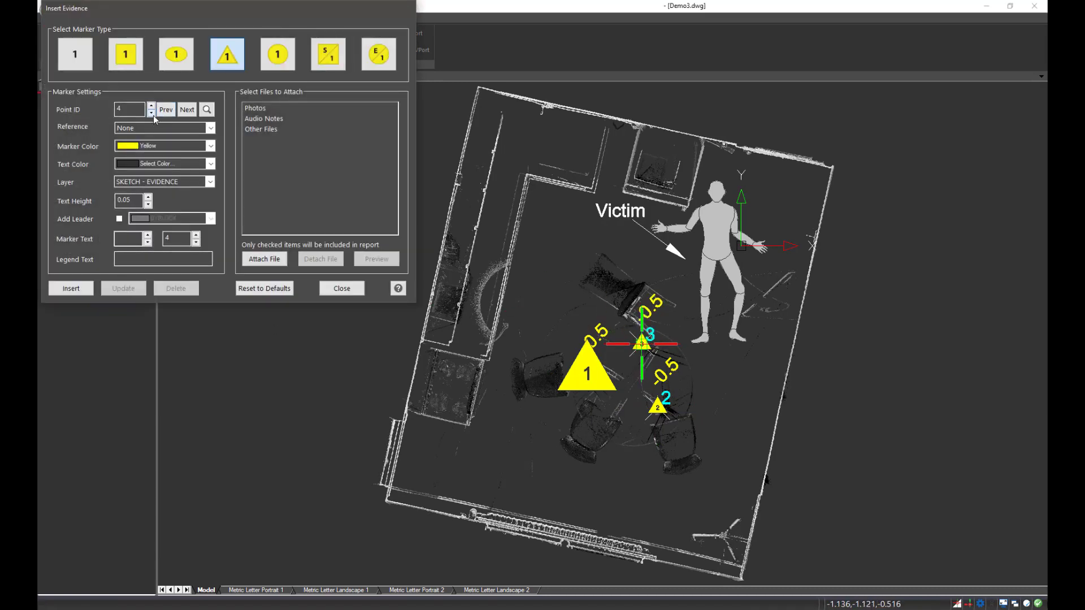
left_click(151, 113)
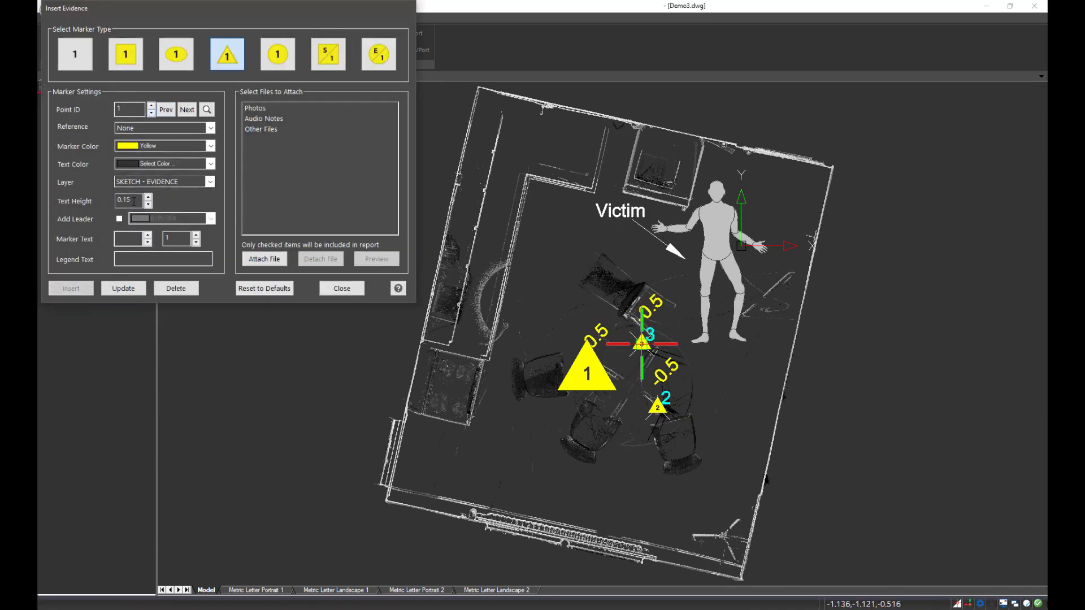
double_click(122, 200)
type("0.15")
left_click(123, 289)
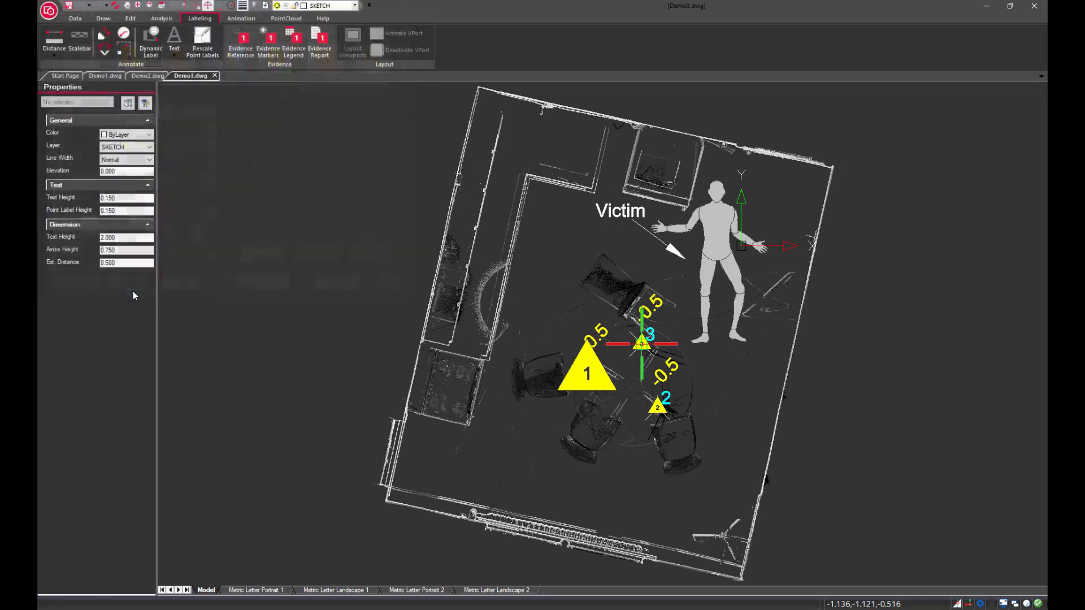
left_click(342, 289)
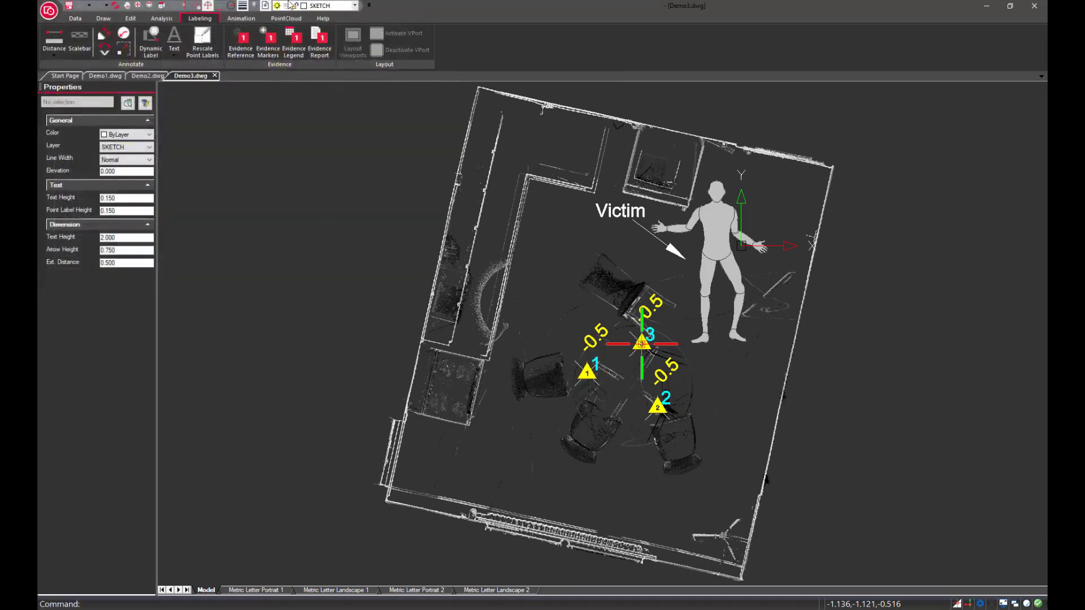
Step: Freeze the ELEVATION, POINTNUMBER and POINT layers so only the evidence triangles remain at the markers
left_click(305, 7)
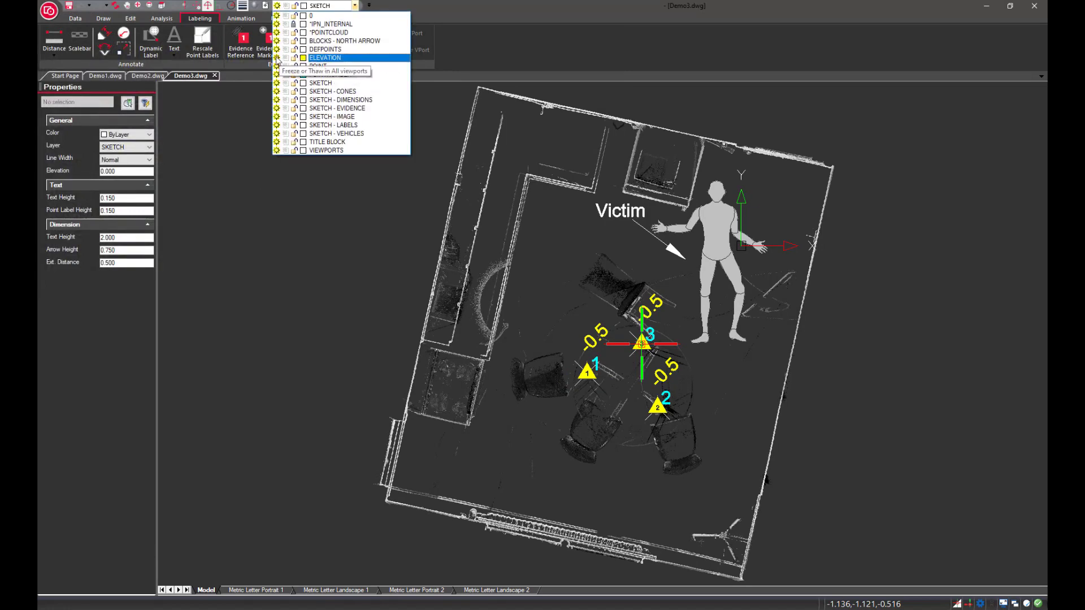
left_click(277, 58)
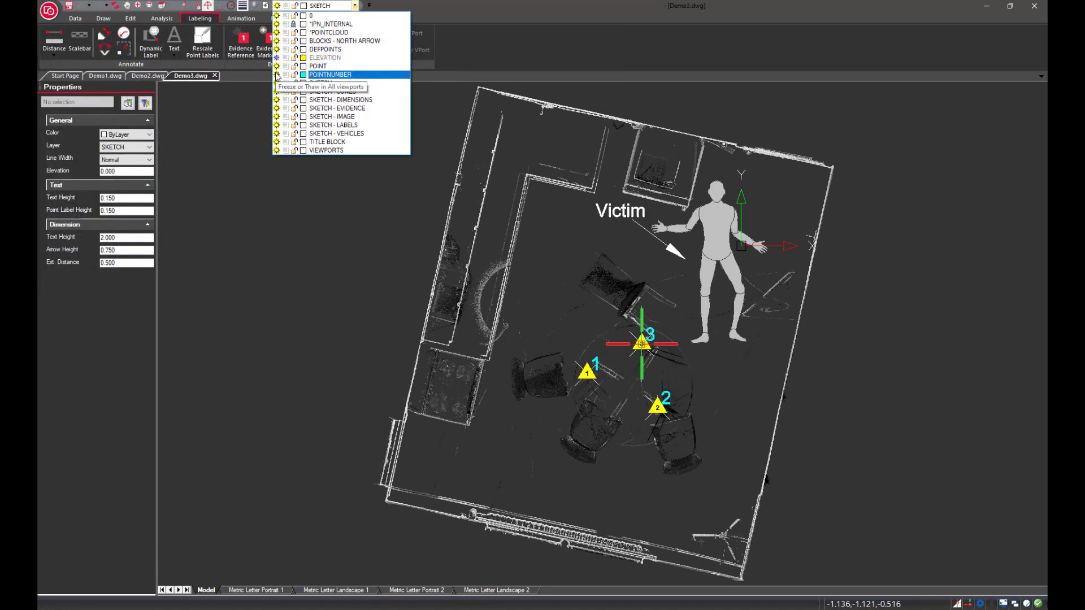
left_click(276, 75)
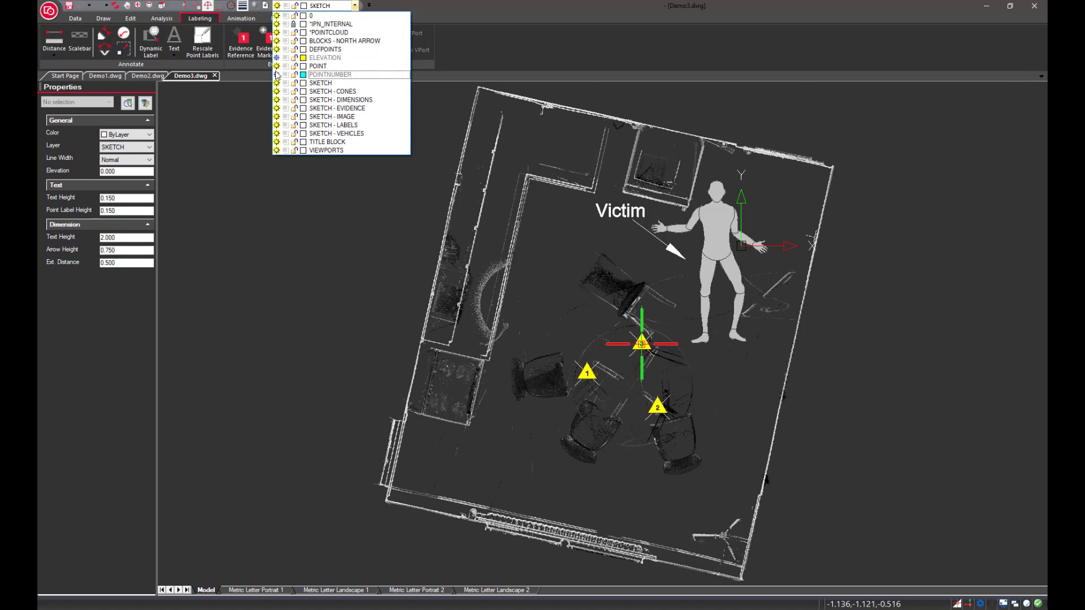
left_click(278, 181)
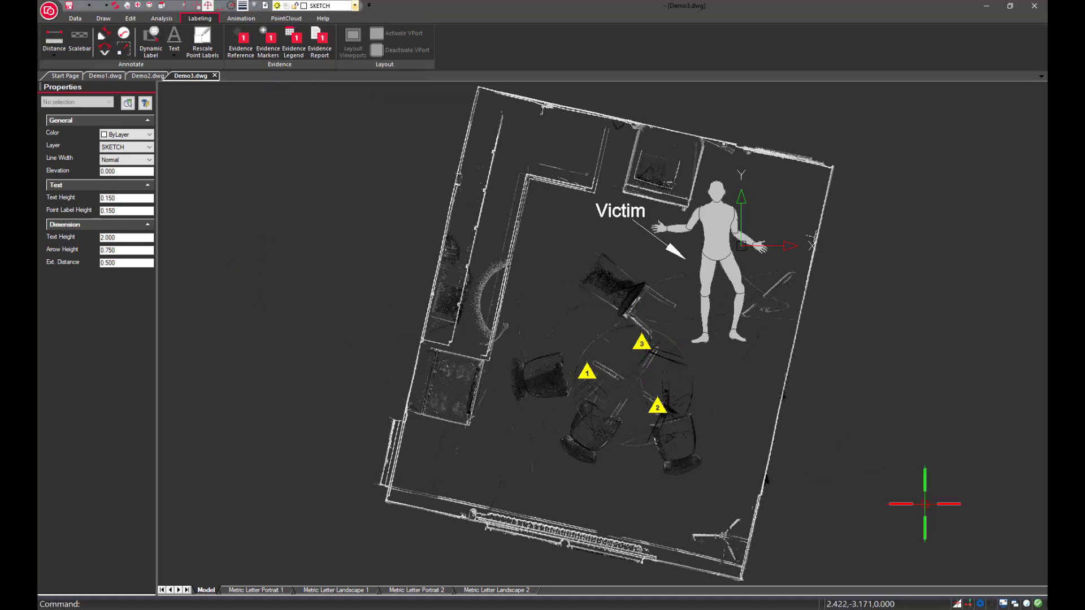
Step: On the Metric Letter Portrait 1 layout, fit the kitchen scene in the main viewport and regenerate its point cloud
left_click(243, 589)
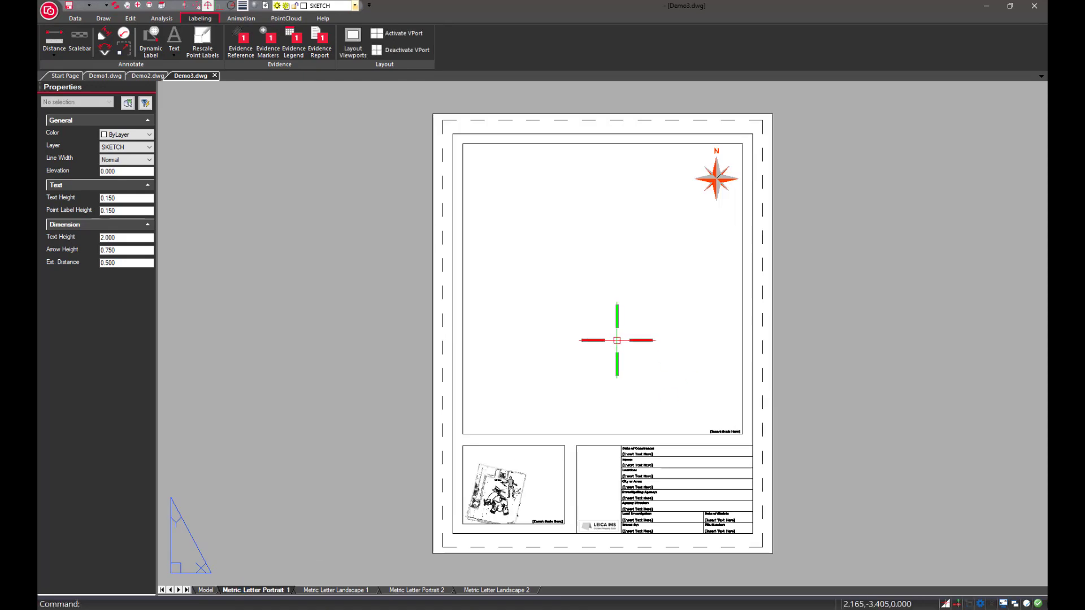
double_click(617, 341)
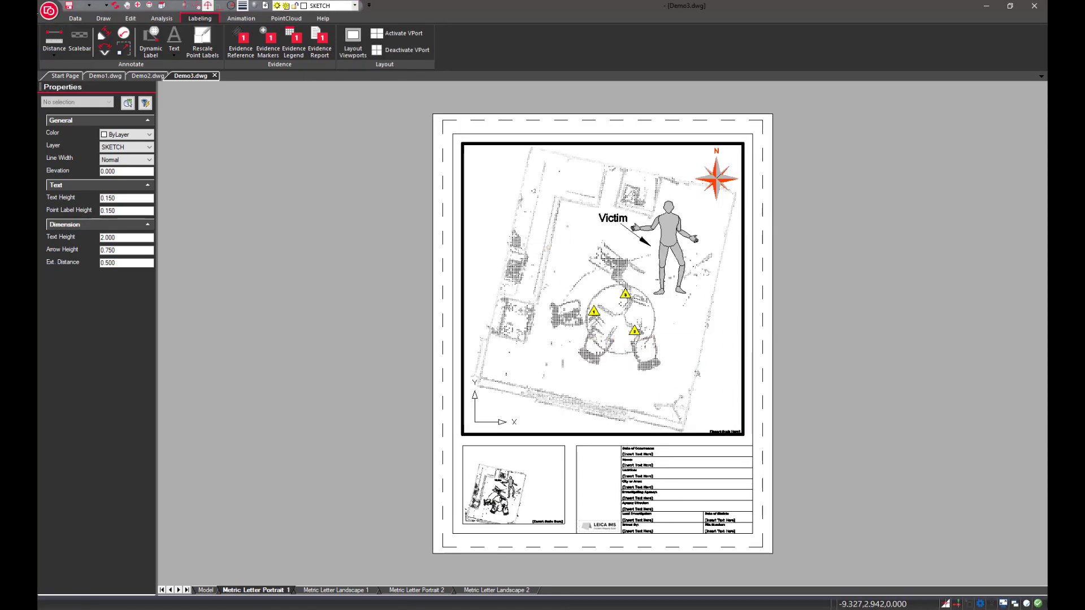
left_click(280, 19)
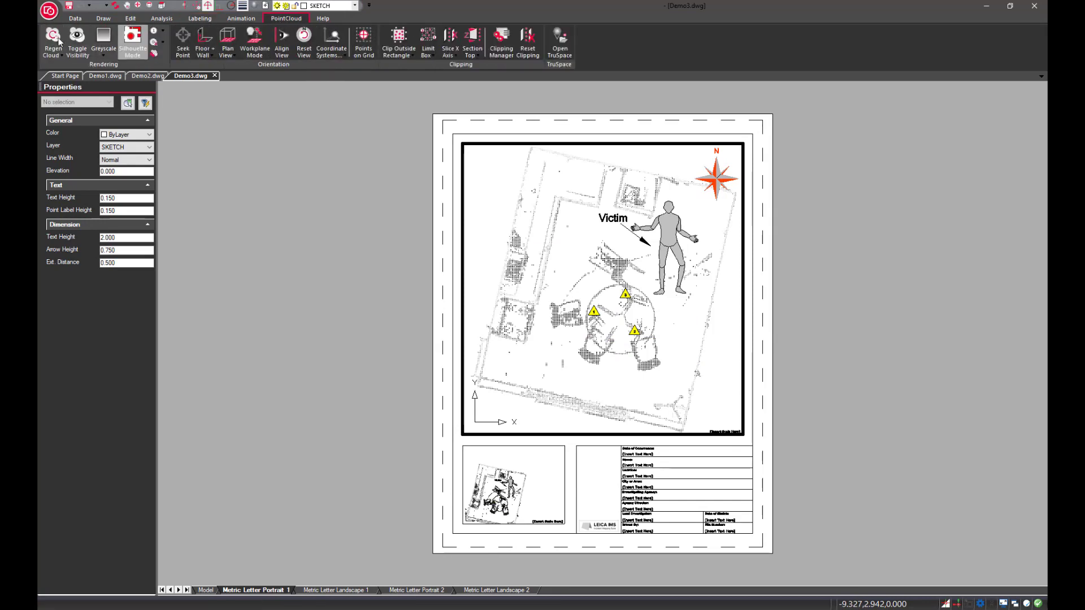
Step: Orbit the small inset viewport to an angled 3D view of the kitchen and deactivate the viewport
left_click(533, 494)
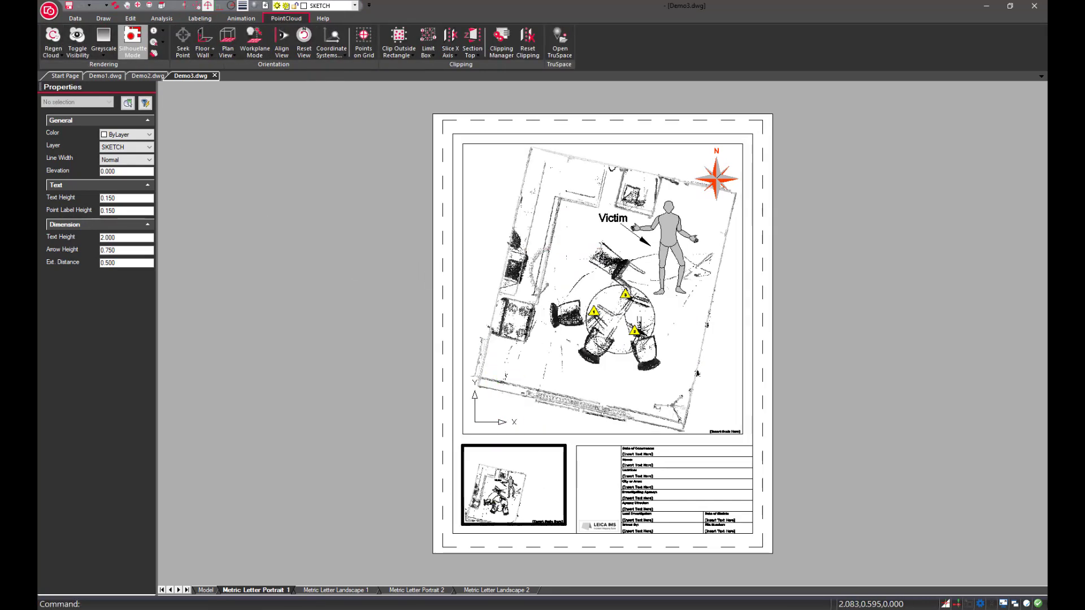
mouse_move(533, 494)
middle_mouse_down("shift")
mouse_move(546, 514)
mouse_move(527, 495)
mouse_move(548, 499)
middle_mouse_up("shift")
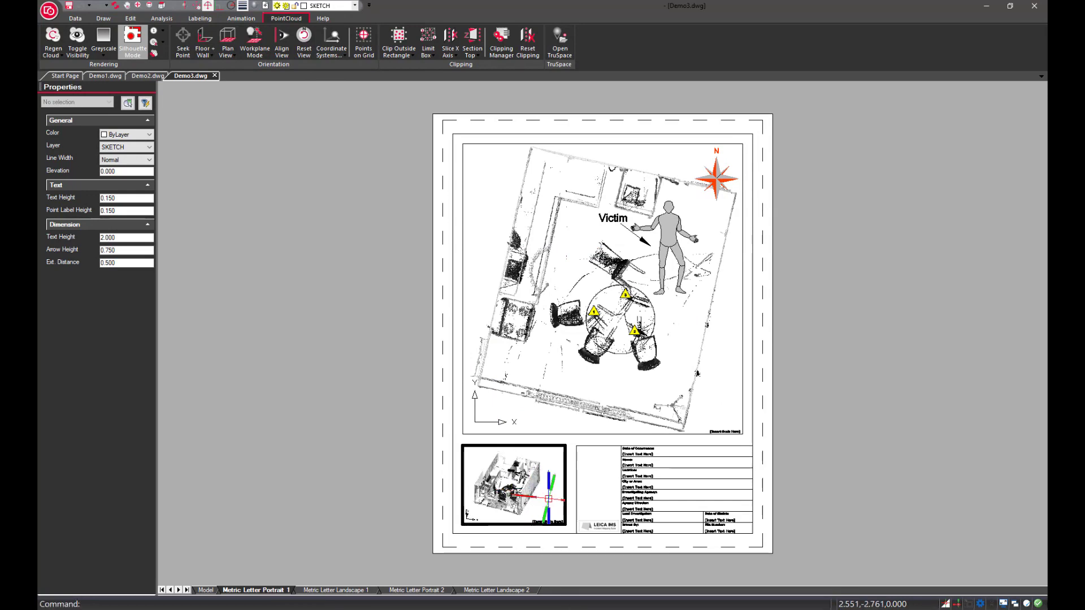
double_click(418, 486)
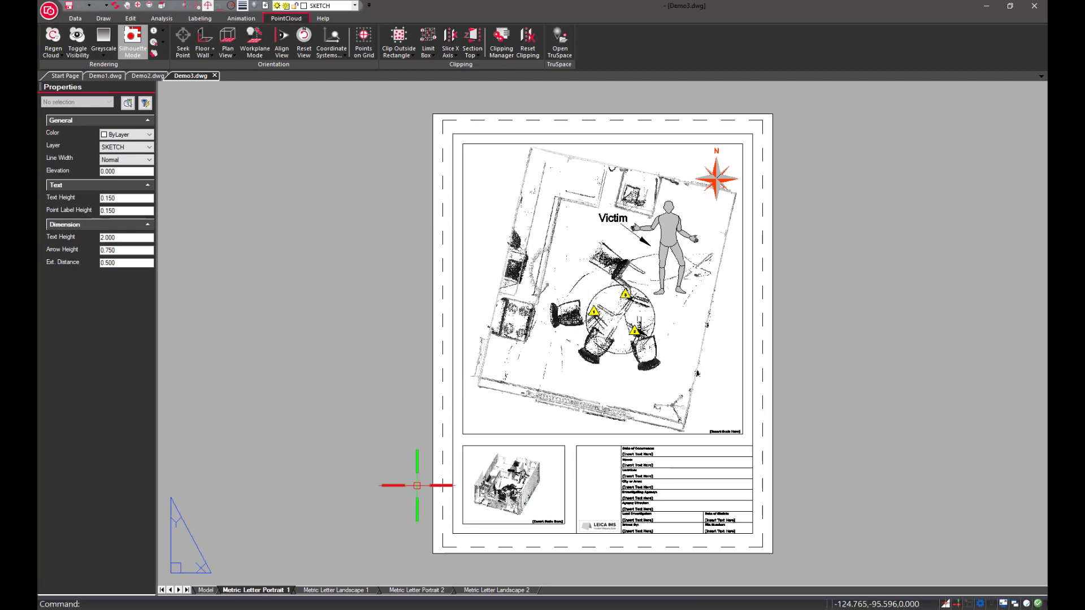